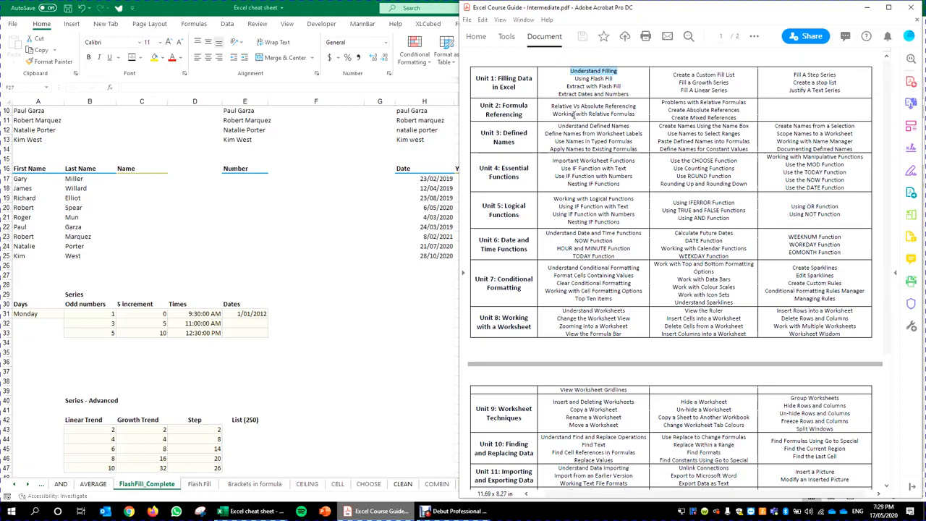
Step: Highlight 'Unit 1: Filling Data in Excel' in the PDF guide, then select Excel's Monday cell A31
left_click(581, 85)
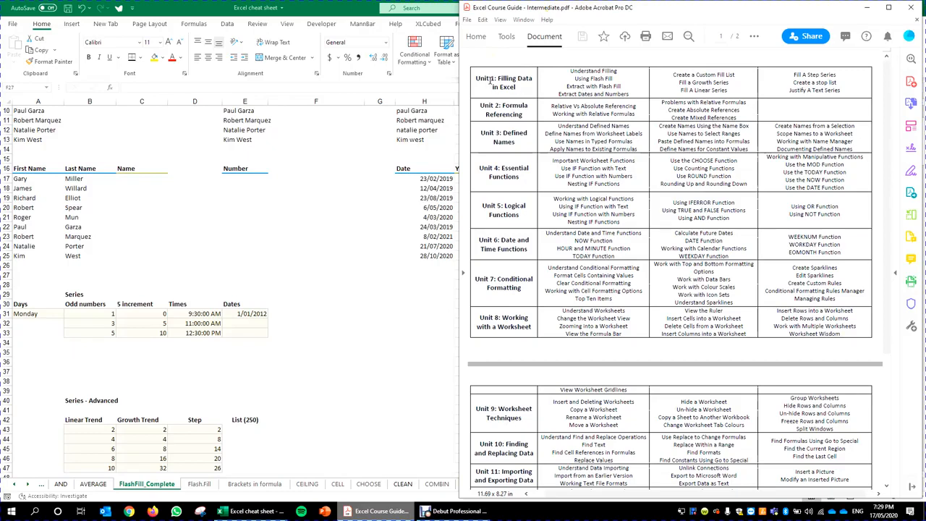
left_click_drag(475, 77, 521, 92)
left_click(527, 92)
left_click(98, 321)
left_click(37, 315)
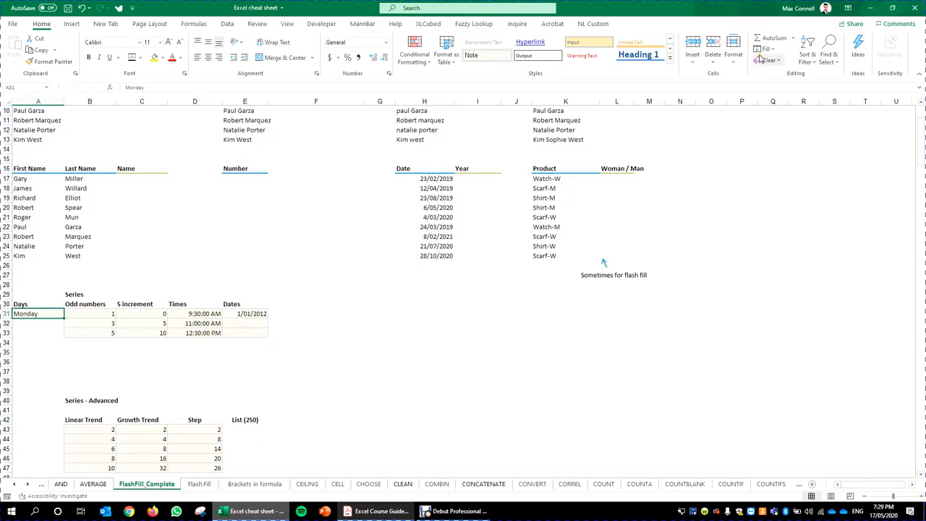
left_click_drag(84, 314, 91, 335)
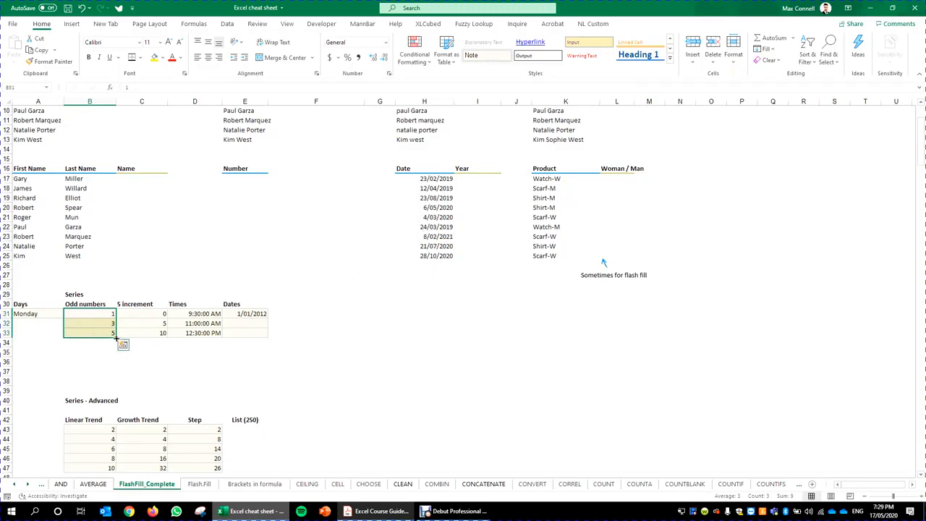
mouse_move(116, 338)
left_mouse_down()
mouse_move(119, 394)
mouse_move(118, 341)
left_mouse_up()
left_click(251, 360)
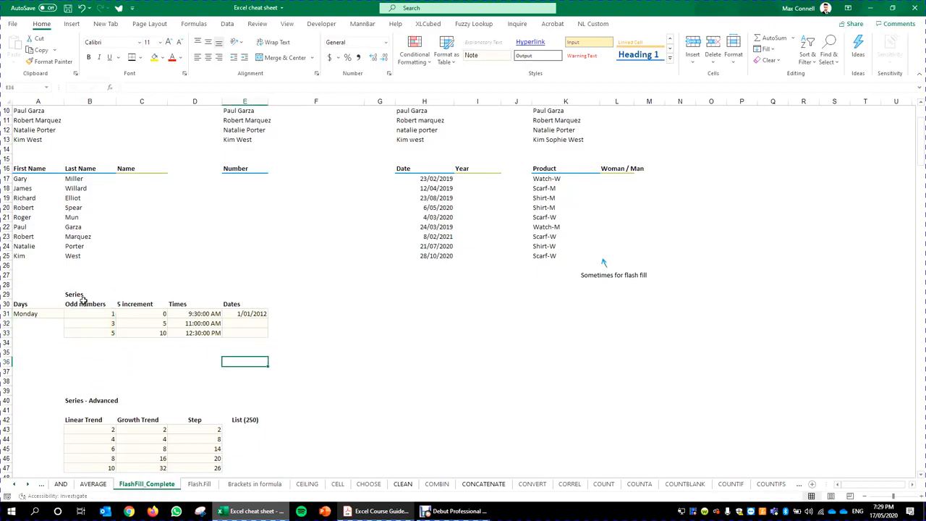
left_click(58, 315)
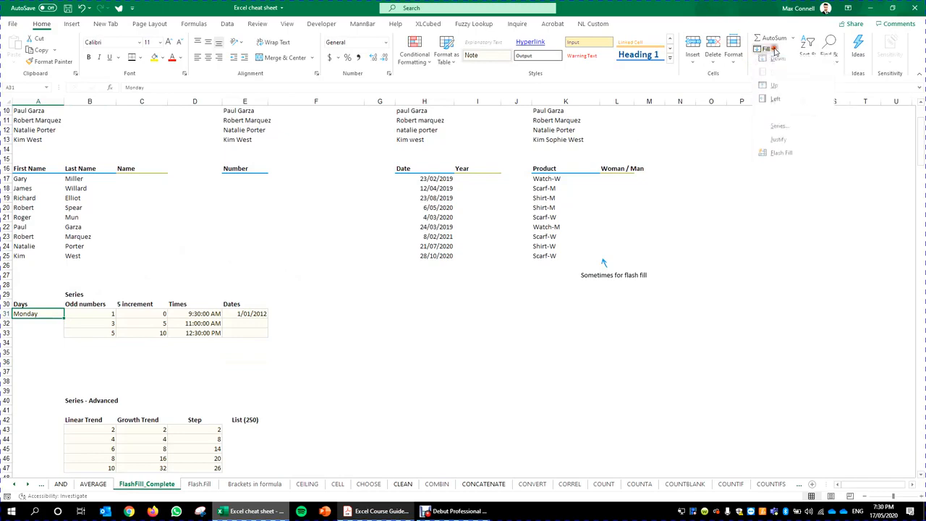
left_click(764, 50)
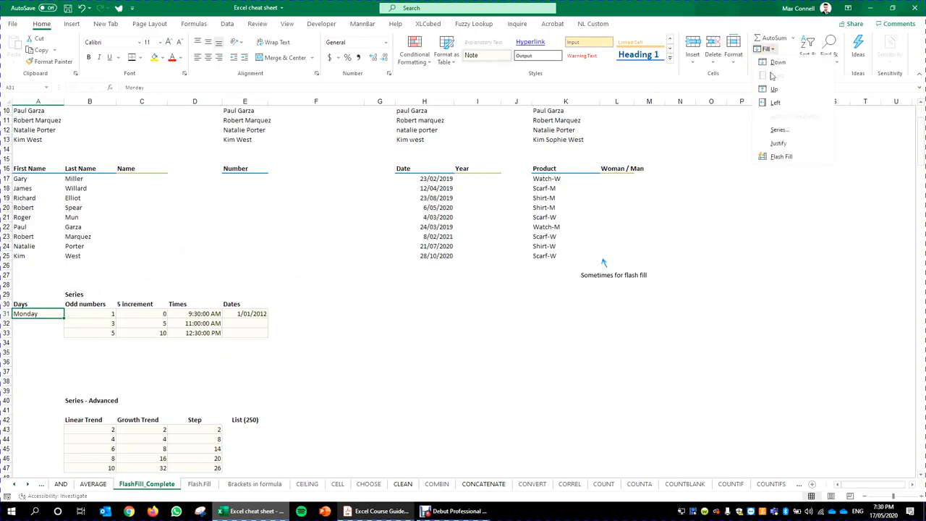
left_click(769, 50)
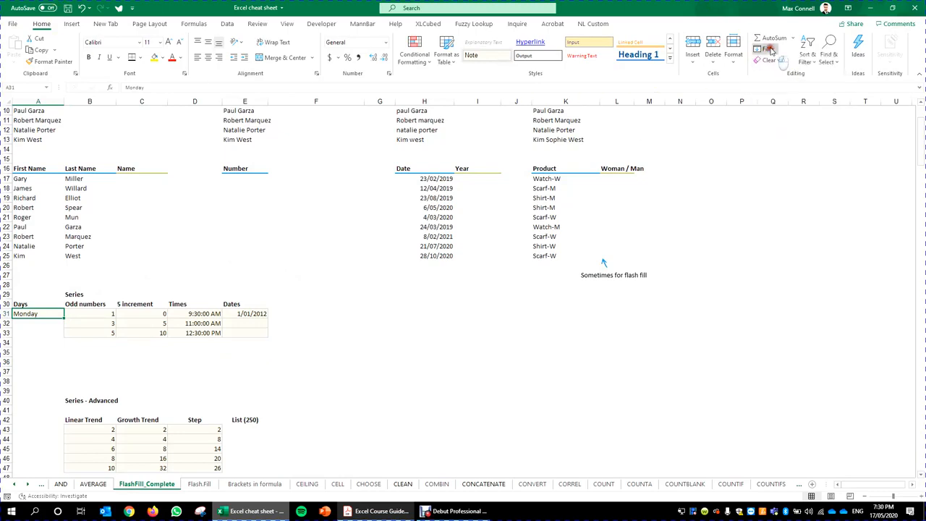
left_click(771, 48)
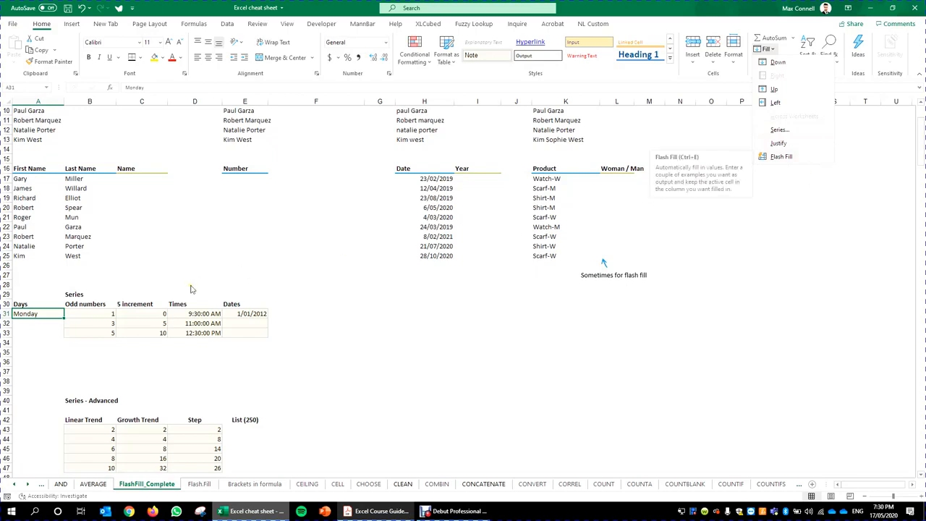
left_click(182, 315)
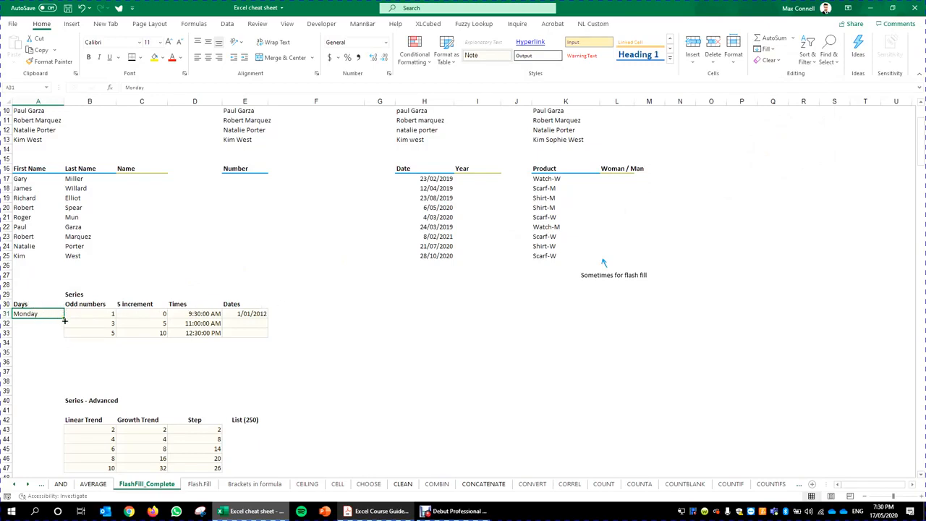
Step: Fill the Days column from Monday in A31 down to Saturday in A36
left_click_drag(64, 318, 65, 319)
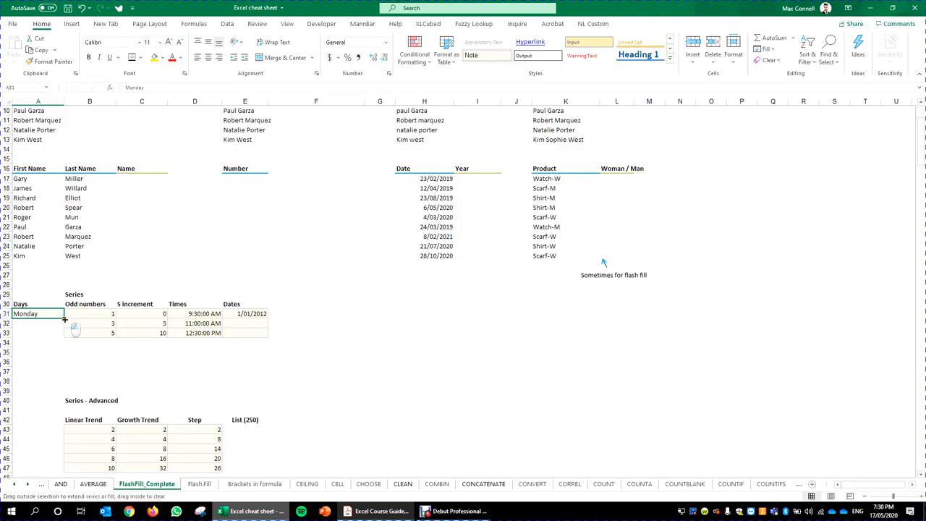
left_click_drag(65, 319, 62, 366)
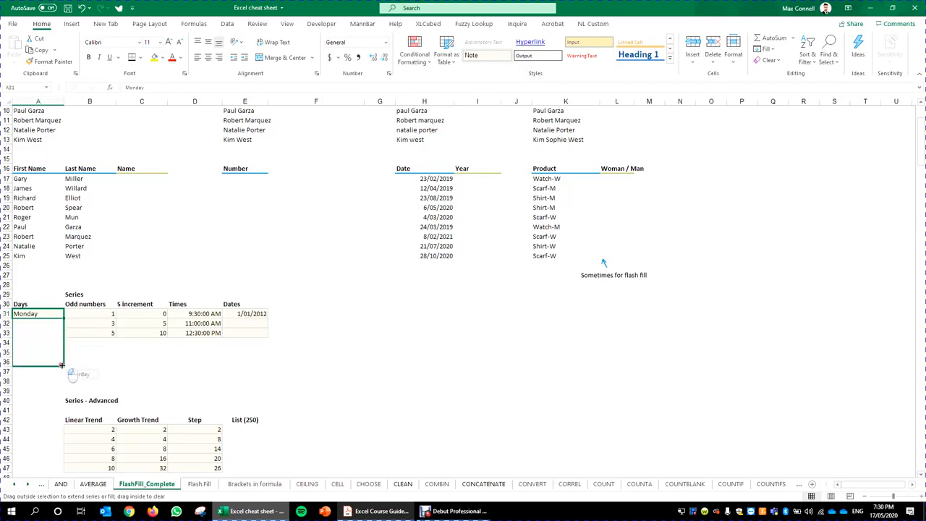
left_click_drag(61, 365, 61, 365)
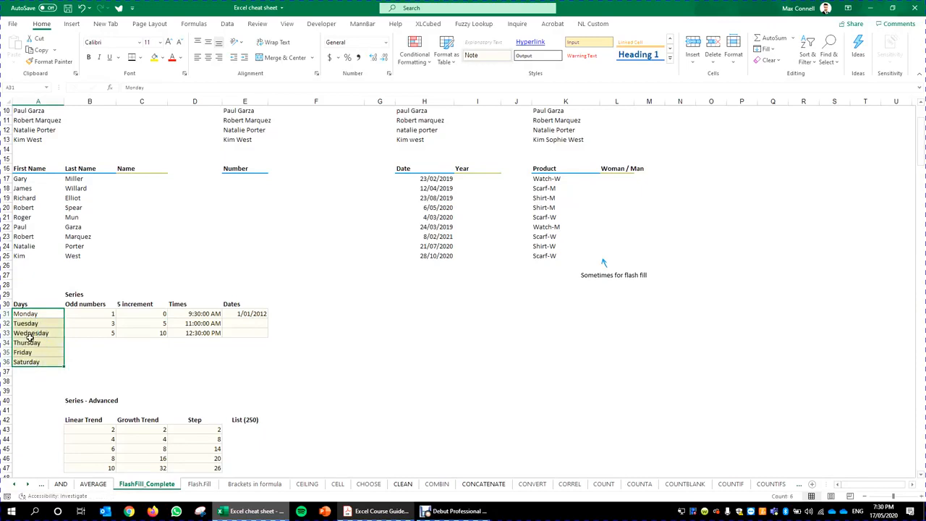
left_click(123, 332)
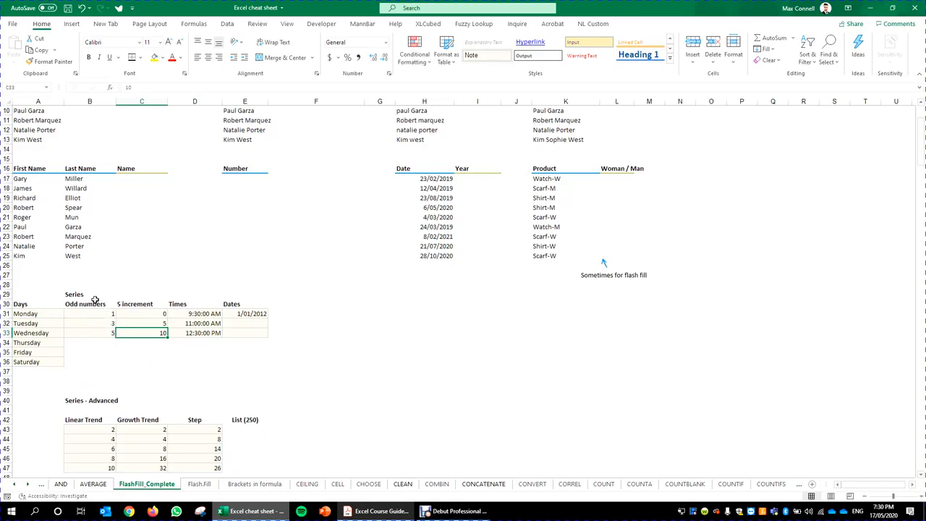
Step: Extend odd numbers 1, 3, 5 to 11 and the 5 increment series to 25 through row 36
left_click_drag(107, 314, 104, 335)
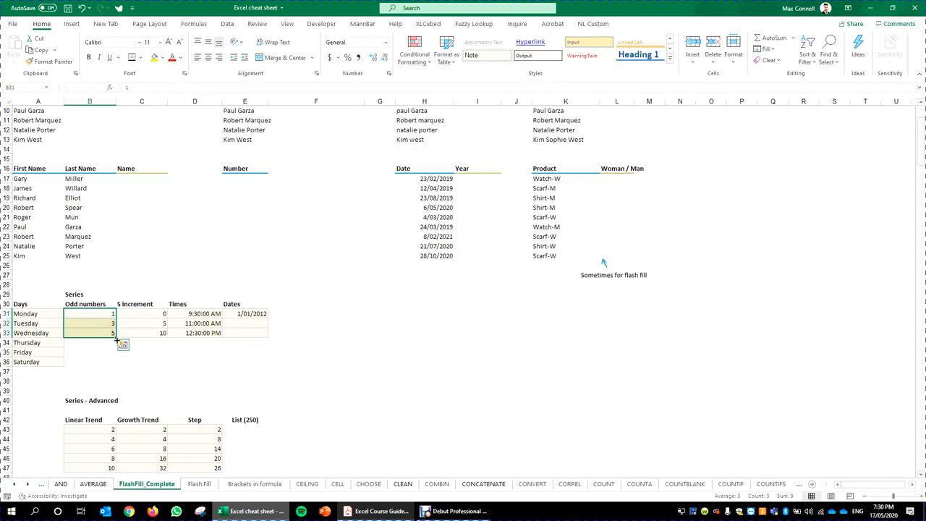
left_click_drag(115, 338, 115, 348)
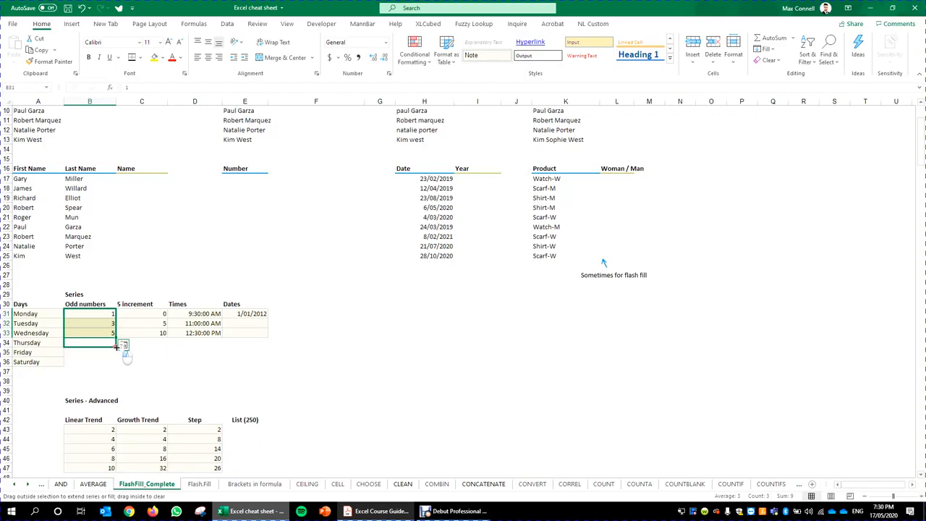
left_click_drag(116, 348, 110, 365)
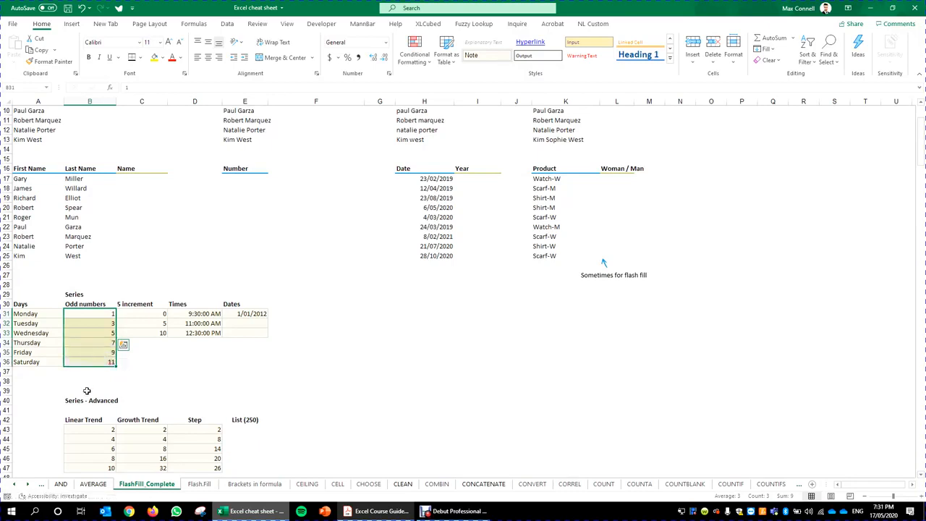
left_click_drag(159, 313, 165, 364)
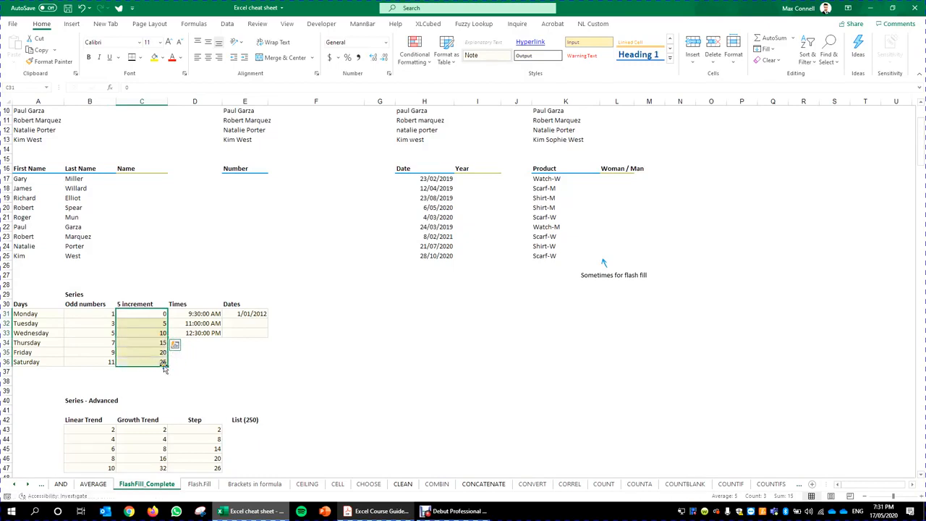
left_click(205, 314)
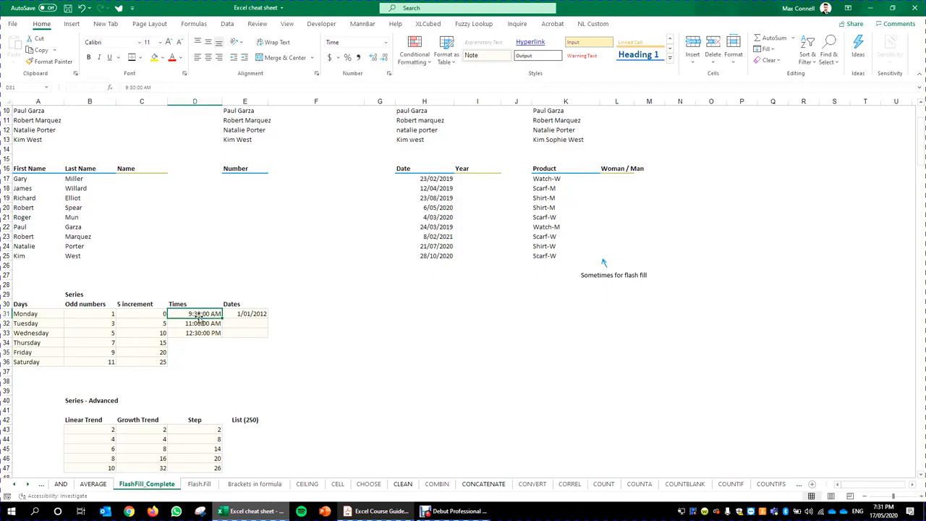
left_click_drag(214, 316, 219, 364)
left_click(253, 314)
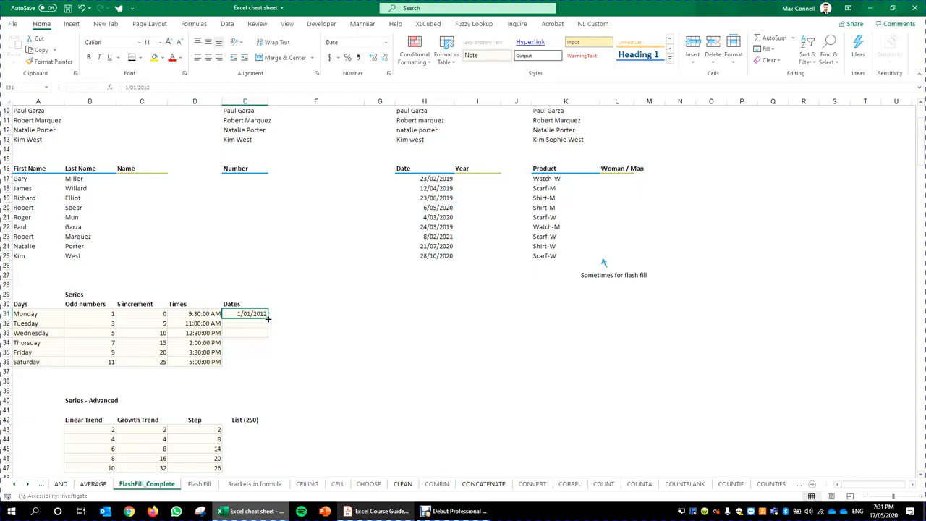
left_click_drag(267, 318, 268, 364)
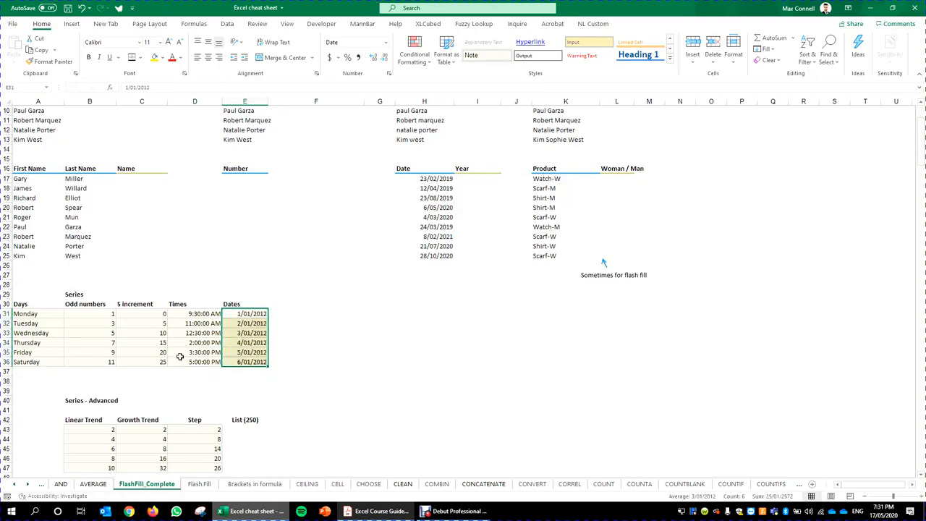
left_click(262, 313)
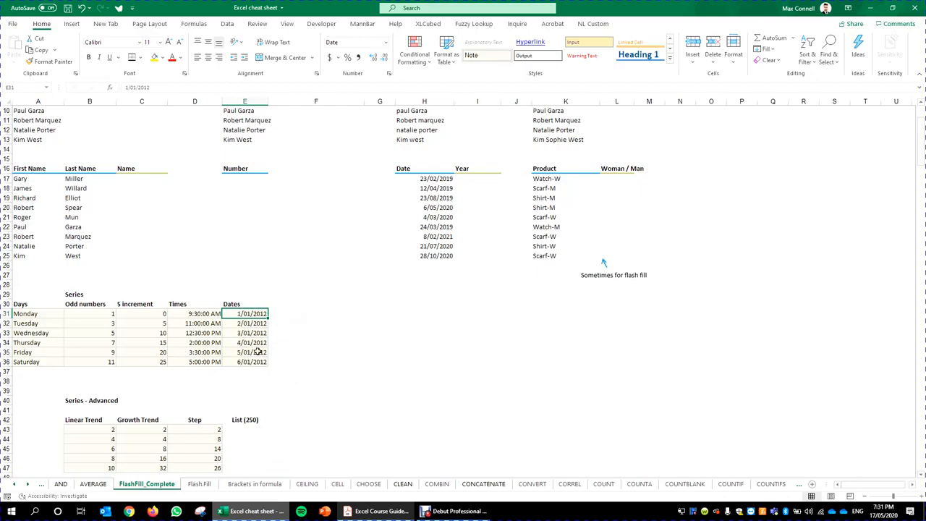
key("ctrl+z")
key("ctrl+z")
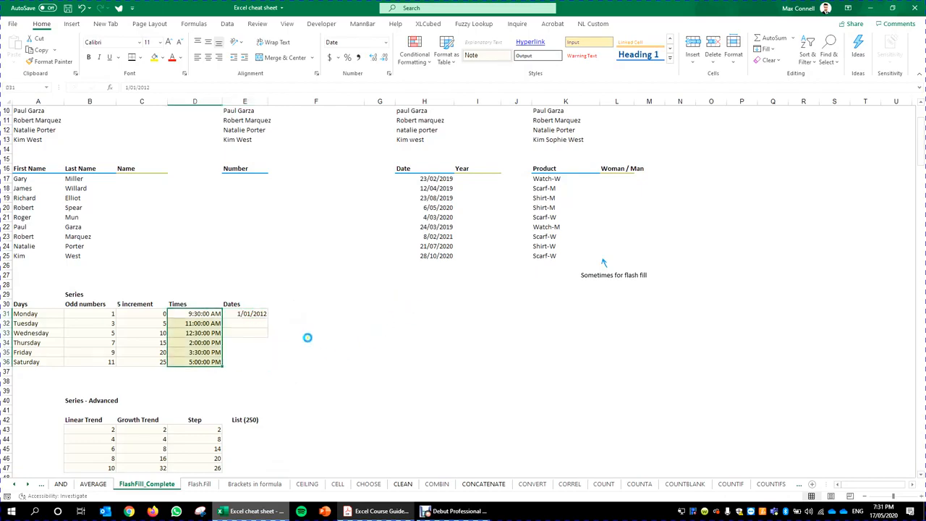
key("ctrl+z")
left_click(327, 314)
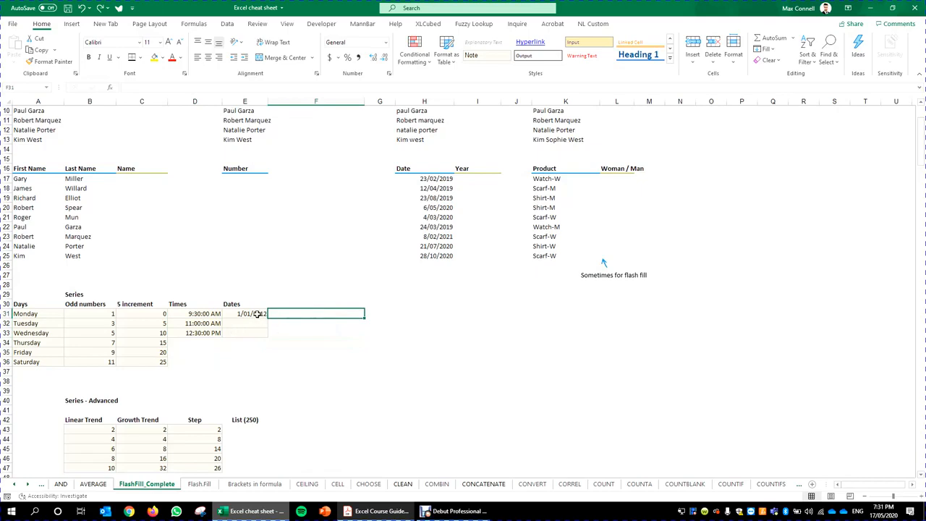
left_click(257, 314)
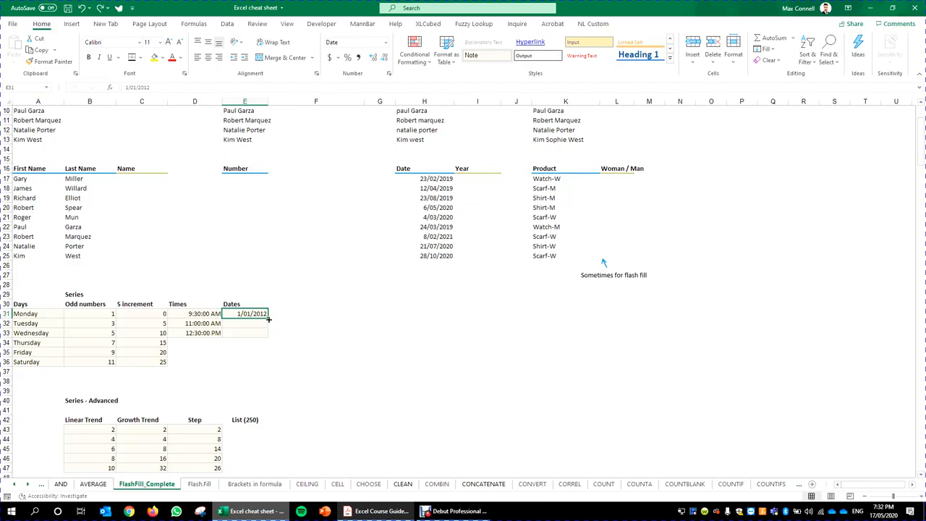
Step: Fill the Dates column monthly from 1 Jan 12 and format it as day, short month, year
left_click_drag(269, 319, 268, 362)
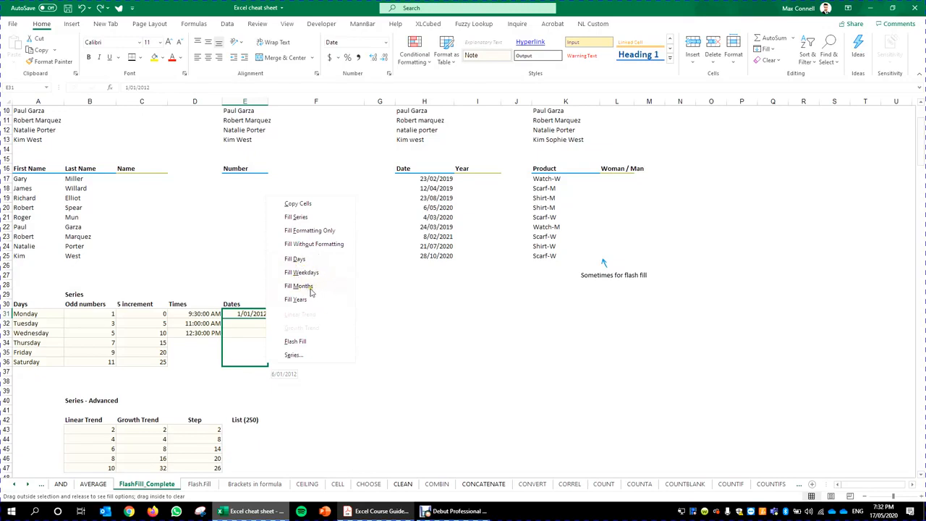
left_click(310, 286)
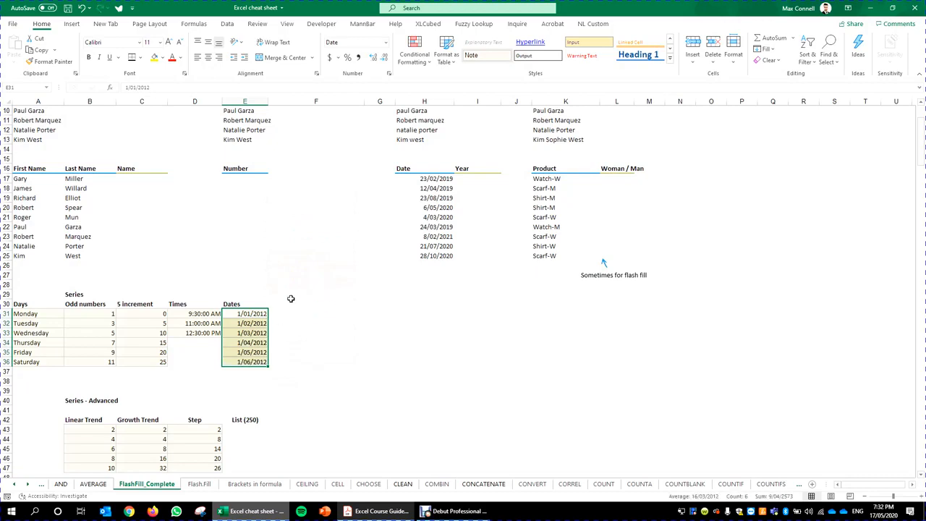
left_click(593, 23)
left_click(406, 49)
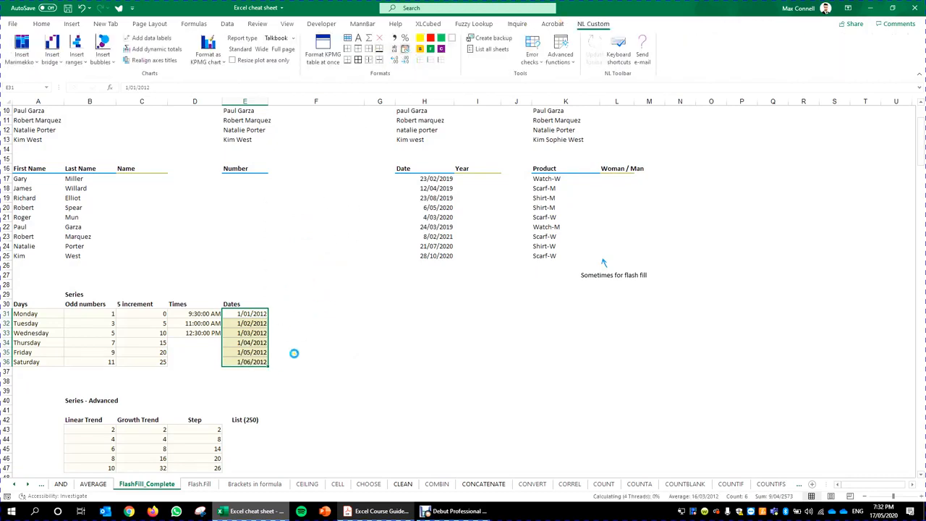
left_click(41, 23)
Step: Clear the extra dates so only 1 Jan 12 remains, then extend it down to E36
left_click(283, 323)
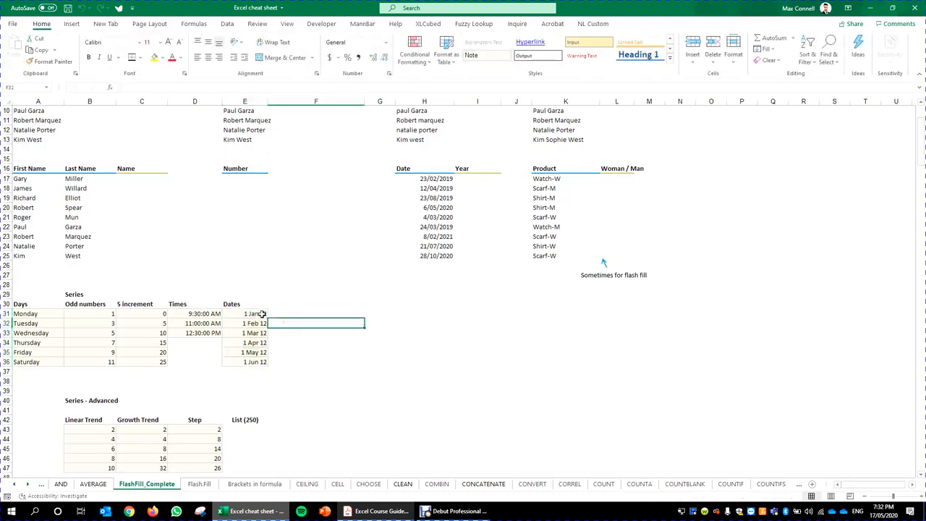
left_click_drag(256, 361, 257, 333)
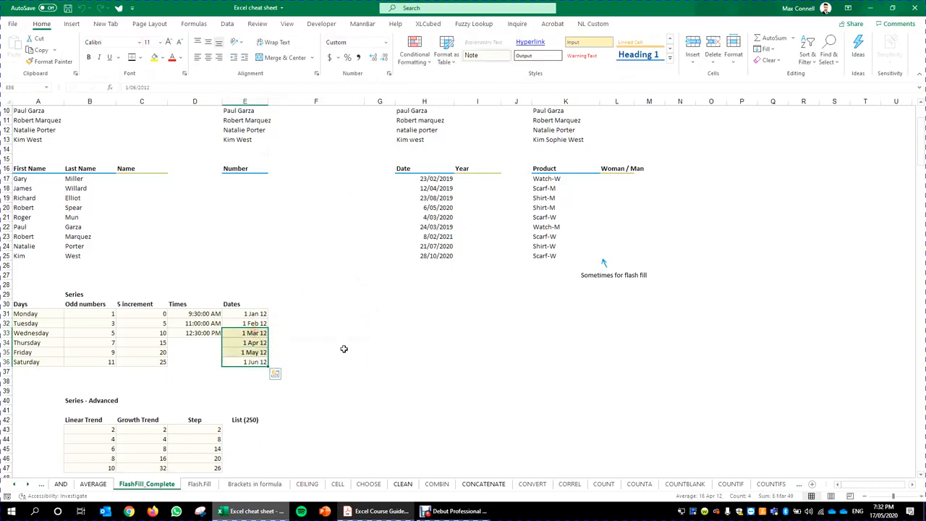
key("Delete")
left_click(254, 323)
key("Delete")
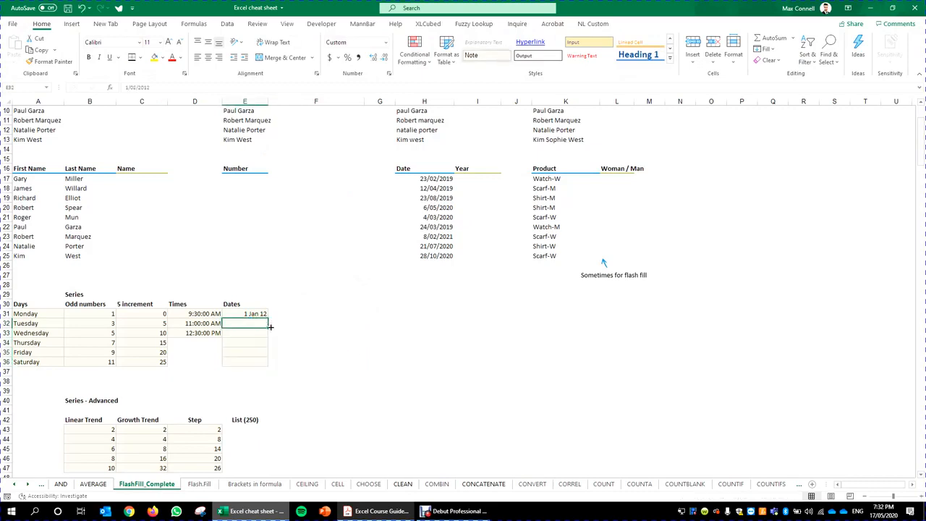
left_click(238, 314)
left_click_drag(267, 318, 268, 369)
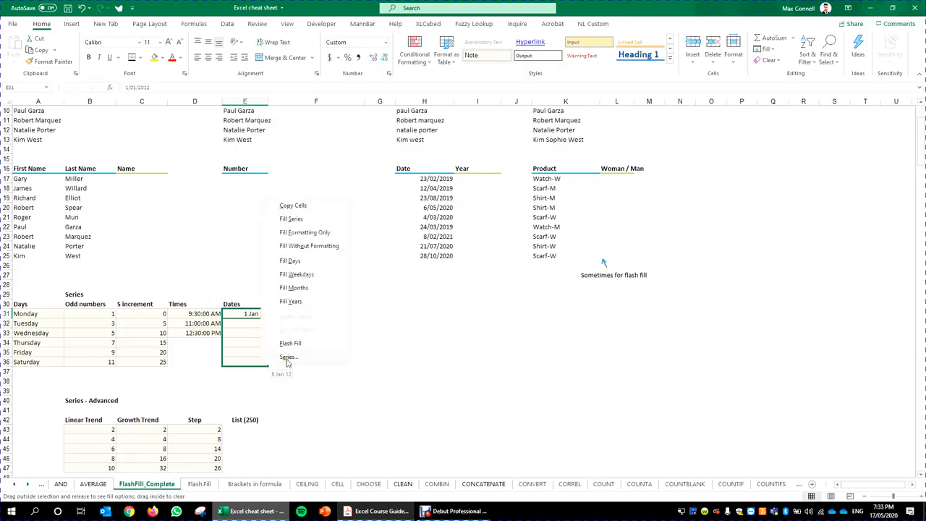
Step: Fill the dates yearly to 1 Jan 17, undo it, and drag 1 Jan 12 to E36 again
left_click(330, 303)
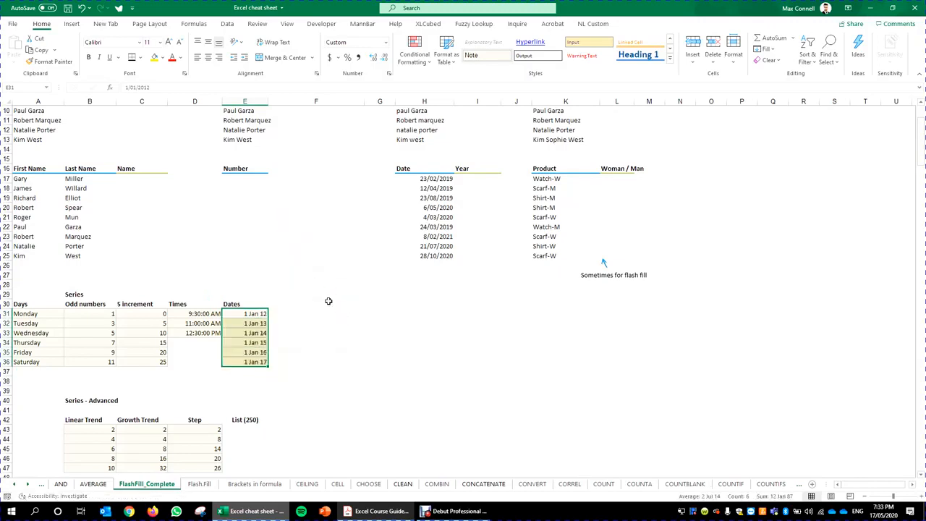
key("ctrl+z")
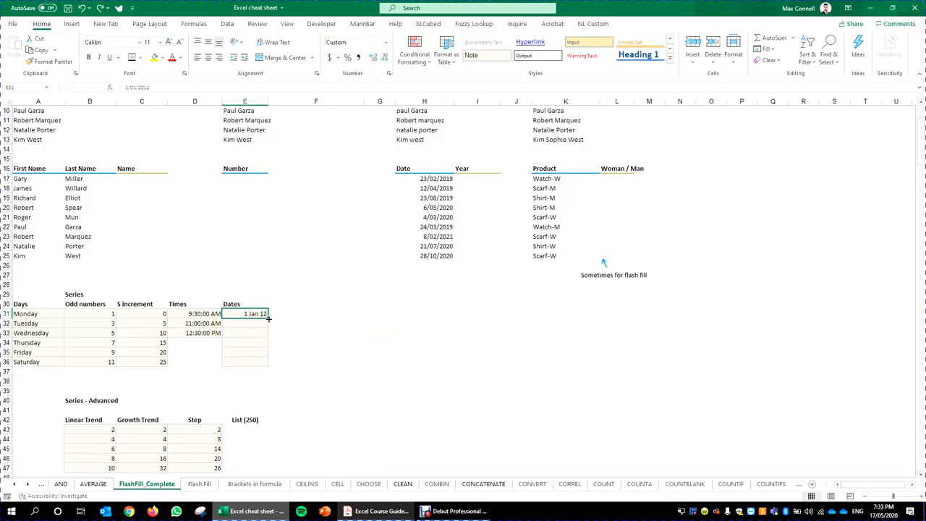
left_click_drag(269, 318, 270, 372)
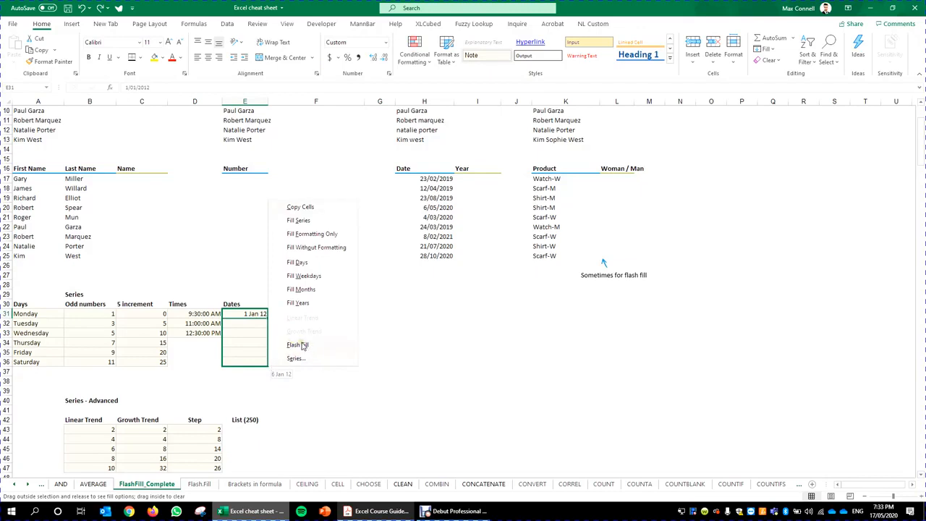
Step: In the Series dialog, set Date unit to Year and apply it to E31:E36
left_click(324, 366)
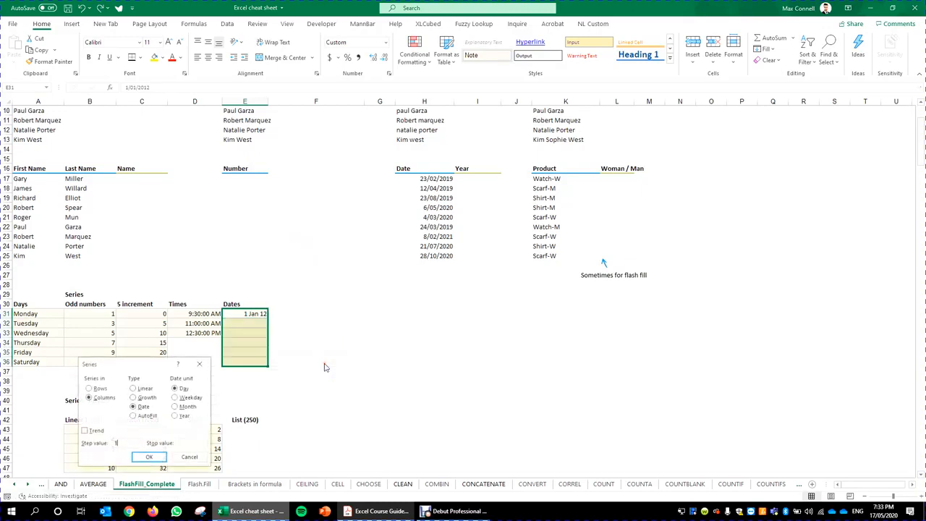
left_click_drag(149, 367, 425, 269)
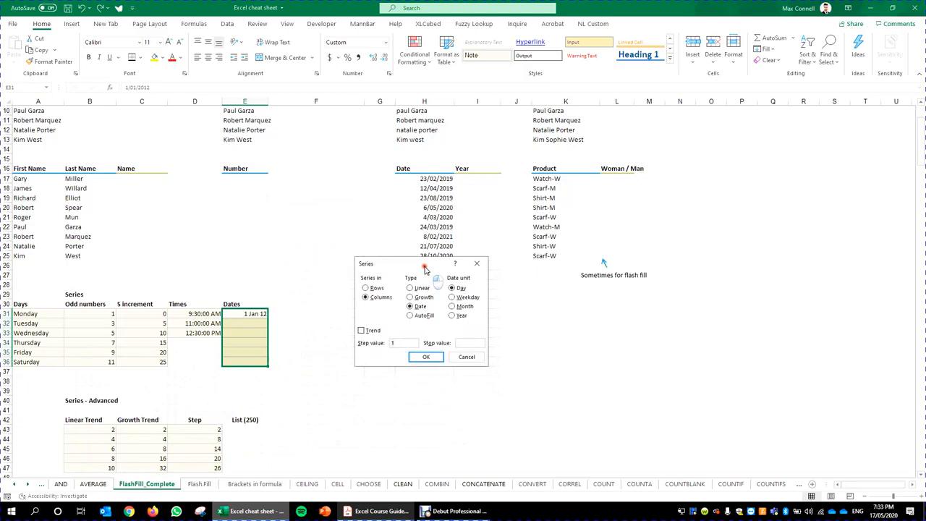
left_click(452, 315)
left_click(426, 356)
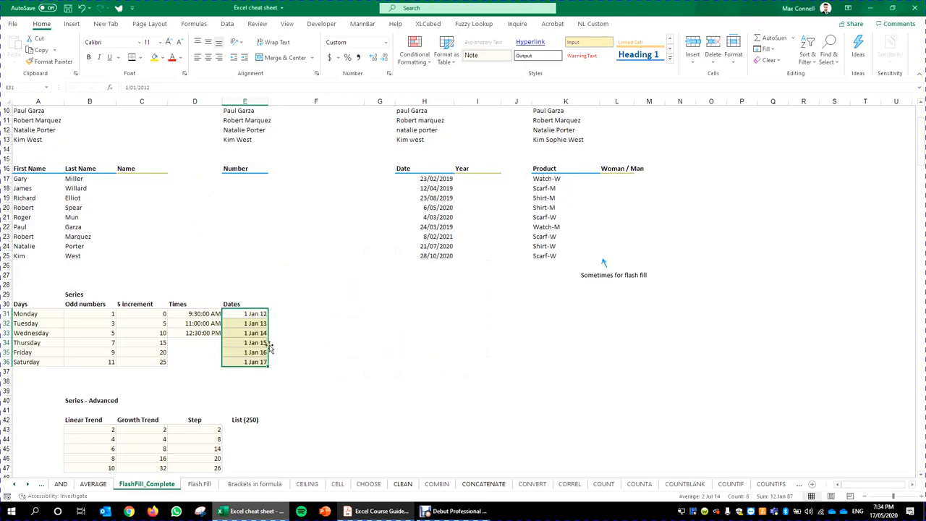
scroll(366, 330, "down", 3)
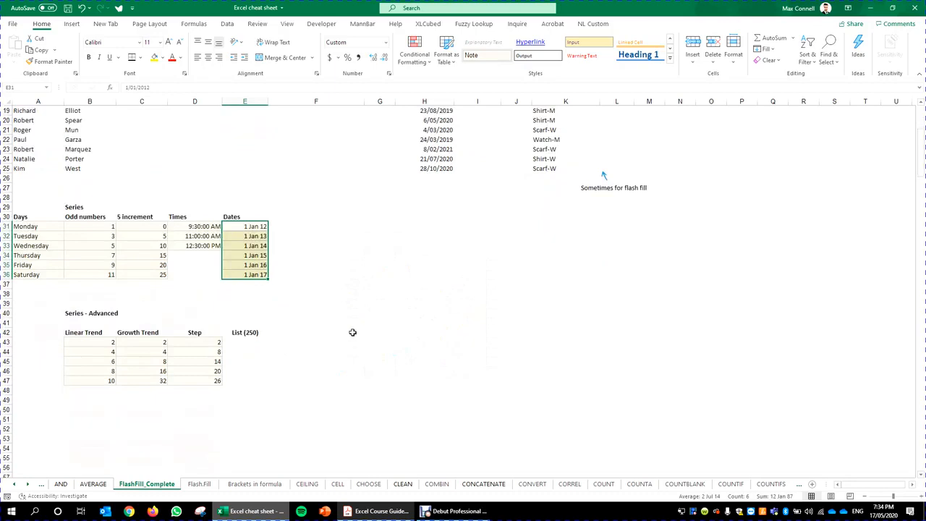
left_click_drag(32, 209, 257, 275)
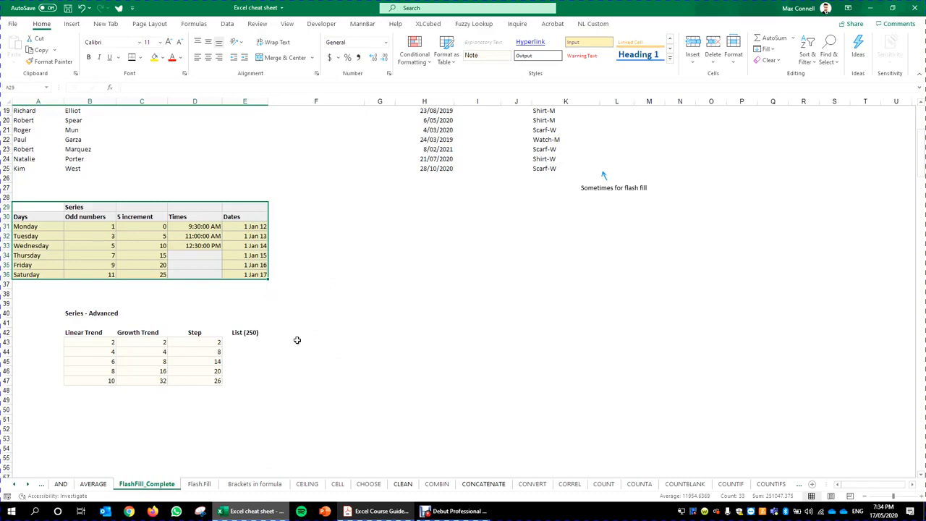
scroll(297, 340, "up", 6)
scroll(269, 336, "down", 10)
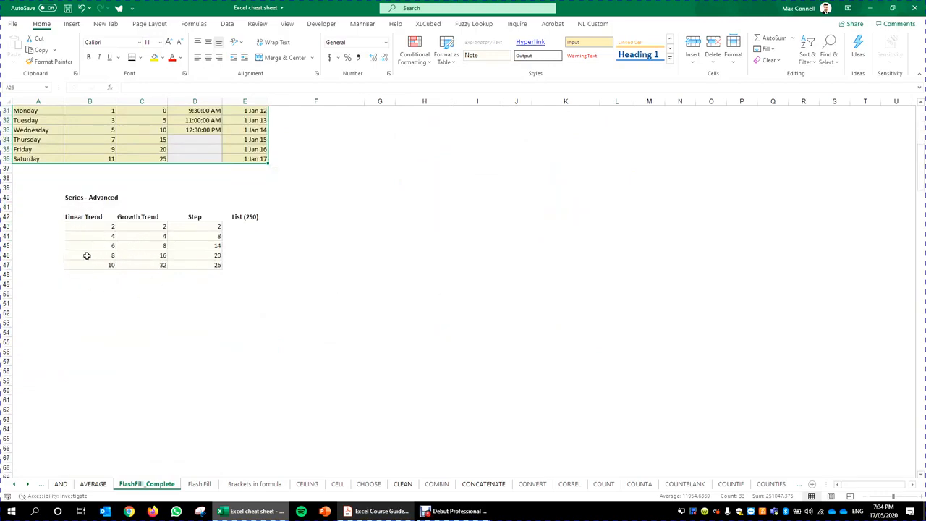
left_click(82, 217)
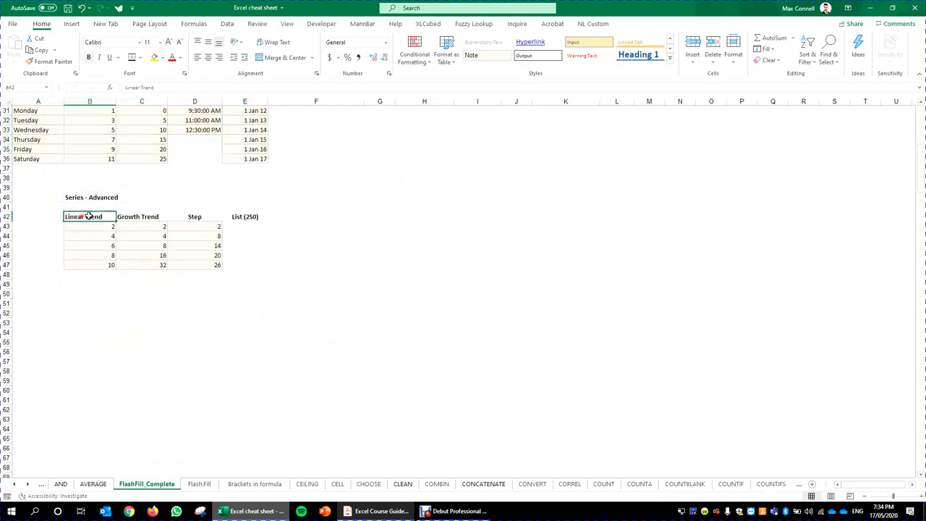
left_click(143, 217)
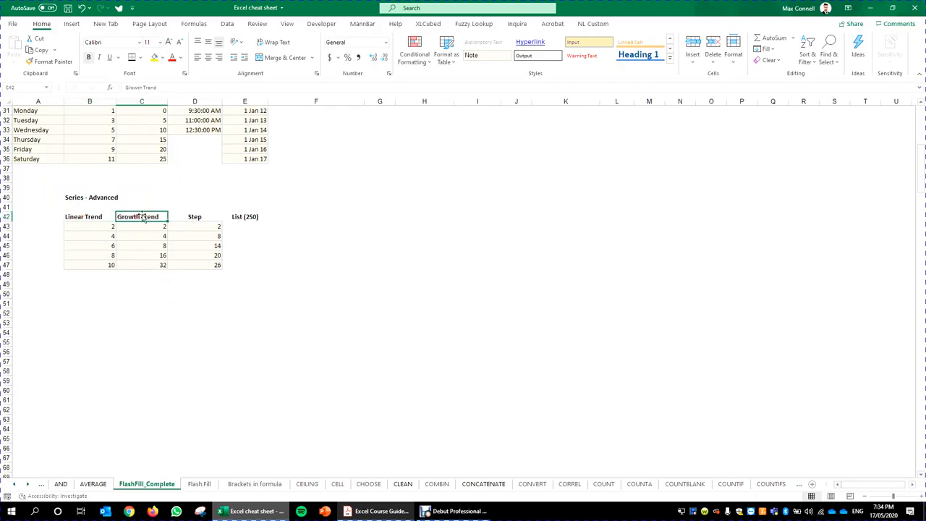
left_click(189, 215)
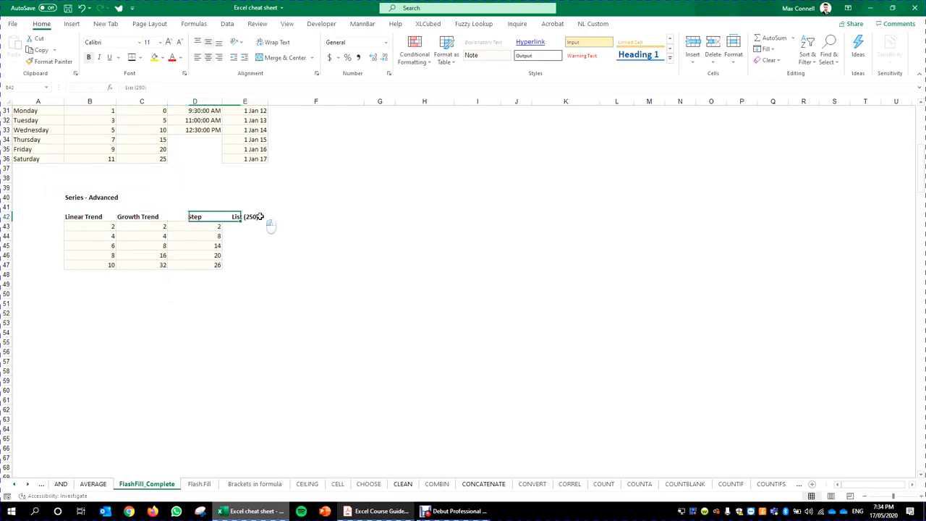
left_click(261, 217)
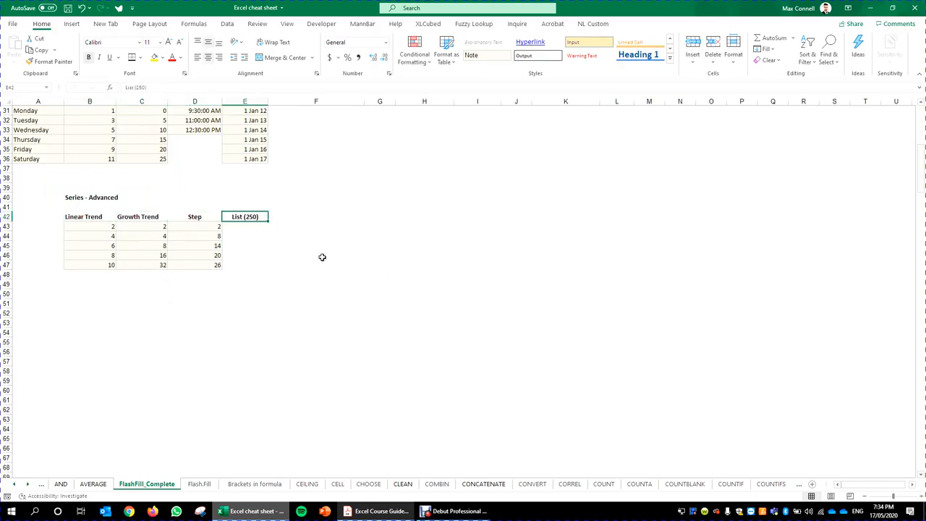
scroll(261, 283, "up", 2)
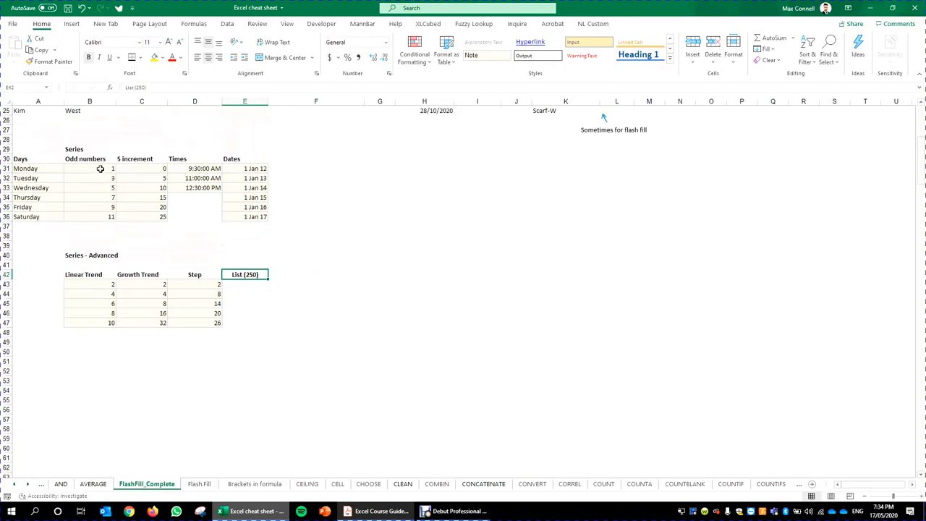
left_click_drag(99, 168, 107, 179)
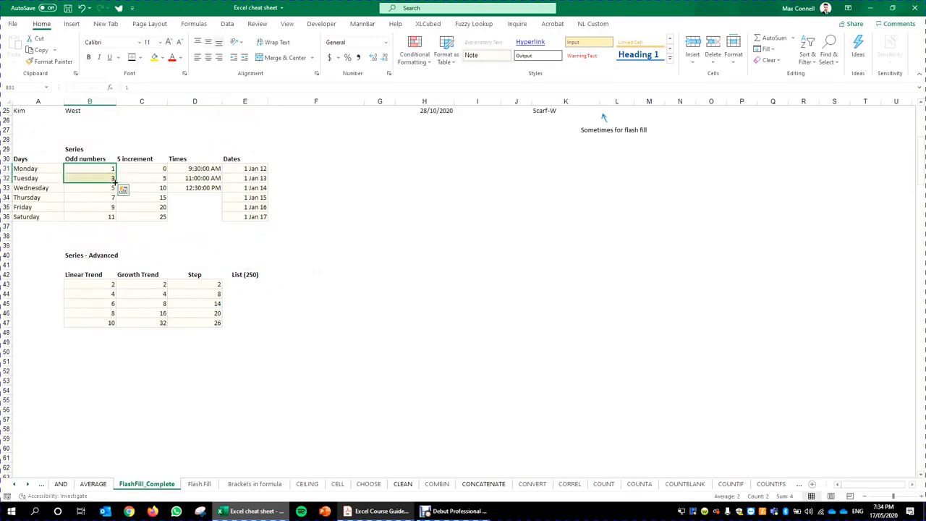
left_click(106, 285)
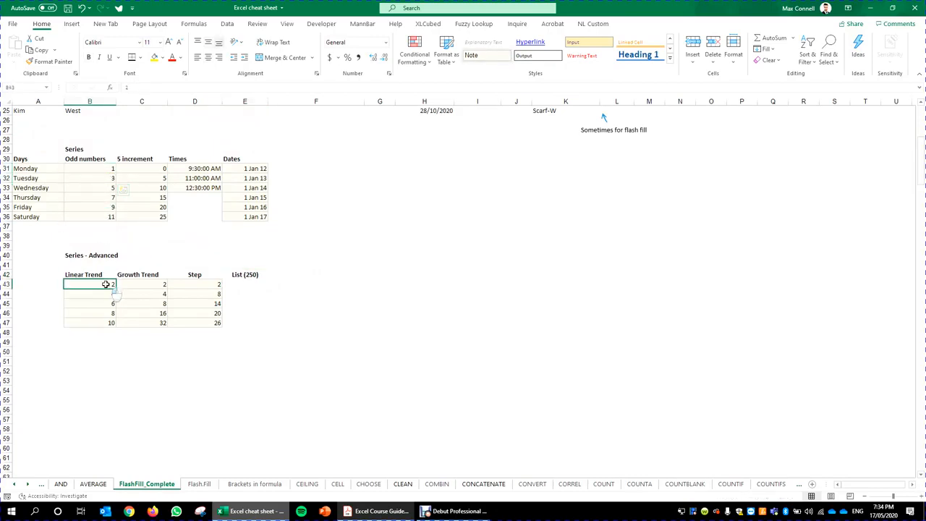
left_click_drag(106, 284, 109, 401)
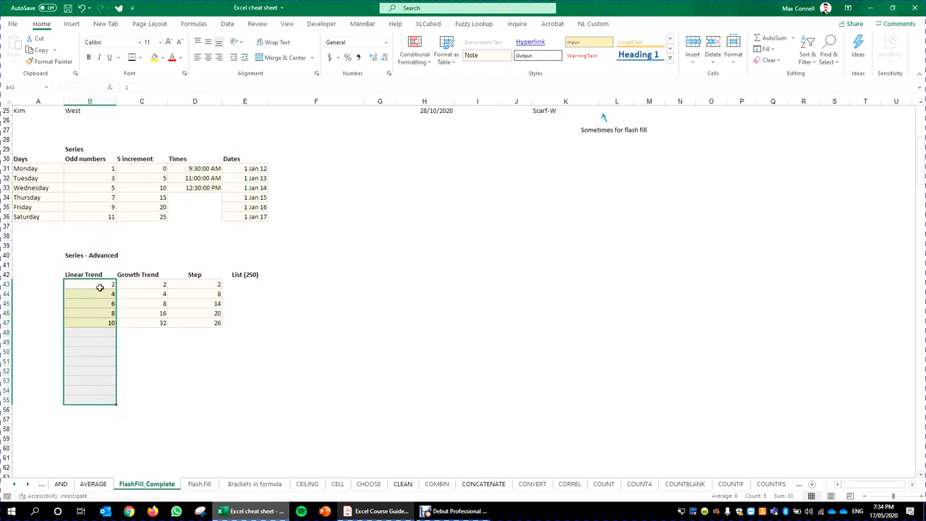
left_click_drag(72, 290, 113, 430)
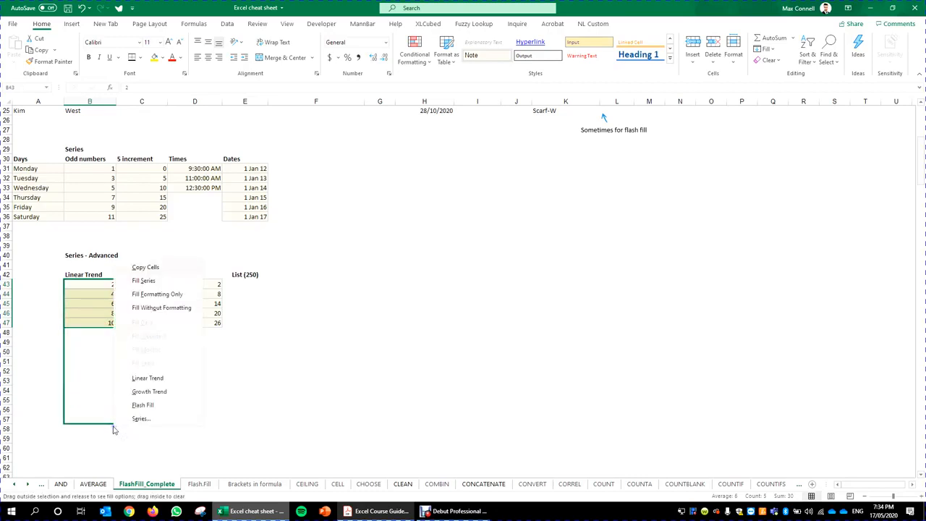
left_click(179, 424)
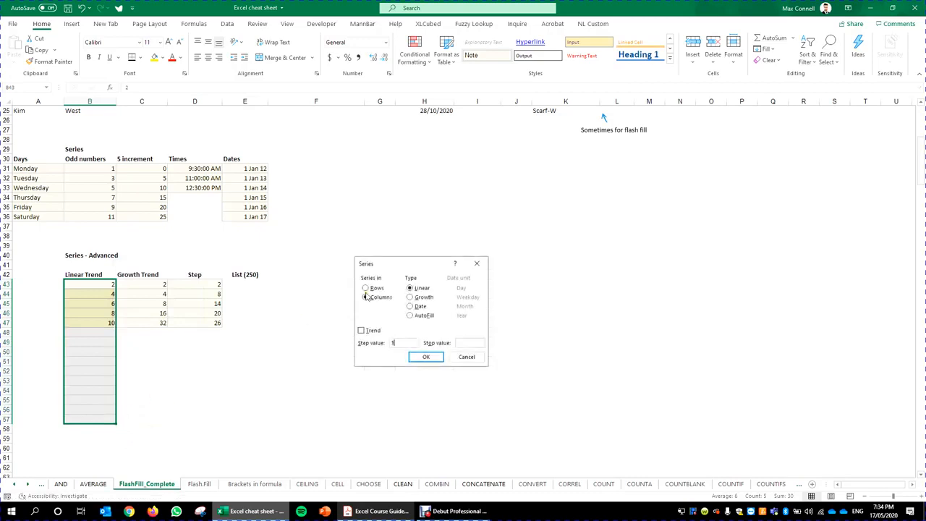
left_click_drag(414, 272, 379, 282)
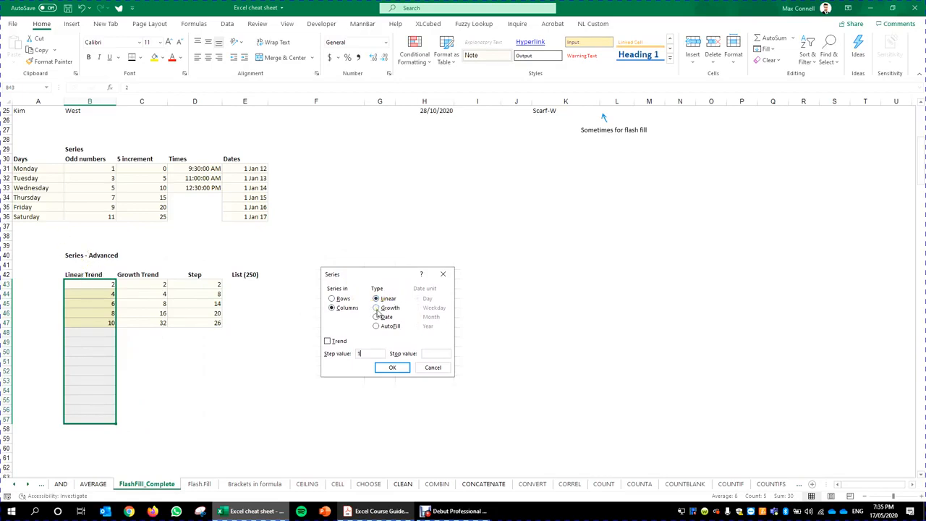
left_click(377, 309)
left_click(377, 317)
left_click(376, 326)
left_click(377, 309)
left_click(377, 299)
left_click(393, 368)
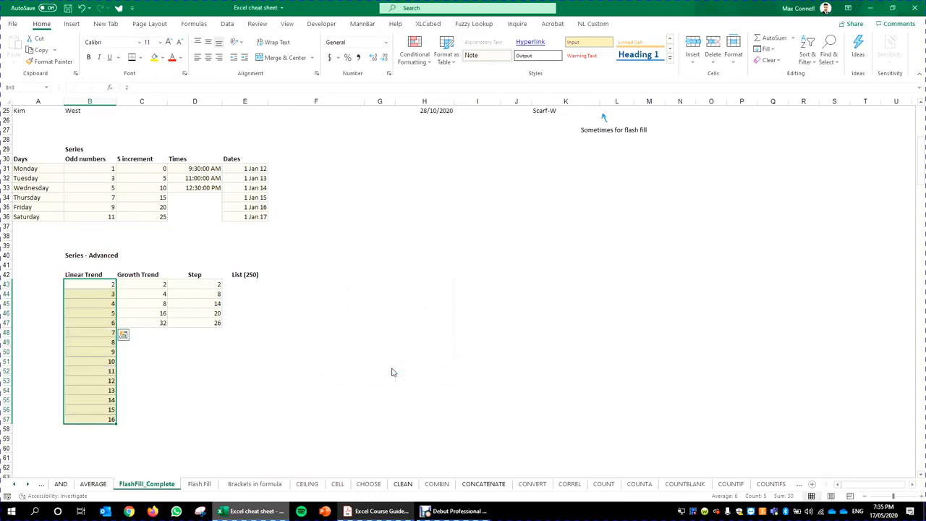
key("ctrl+z")
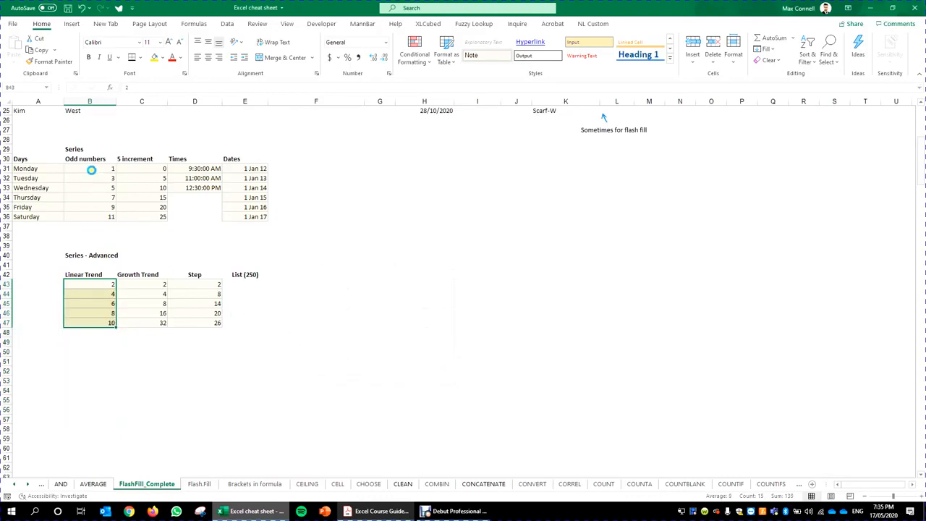
left_click(100, 8)
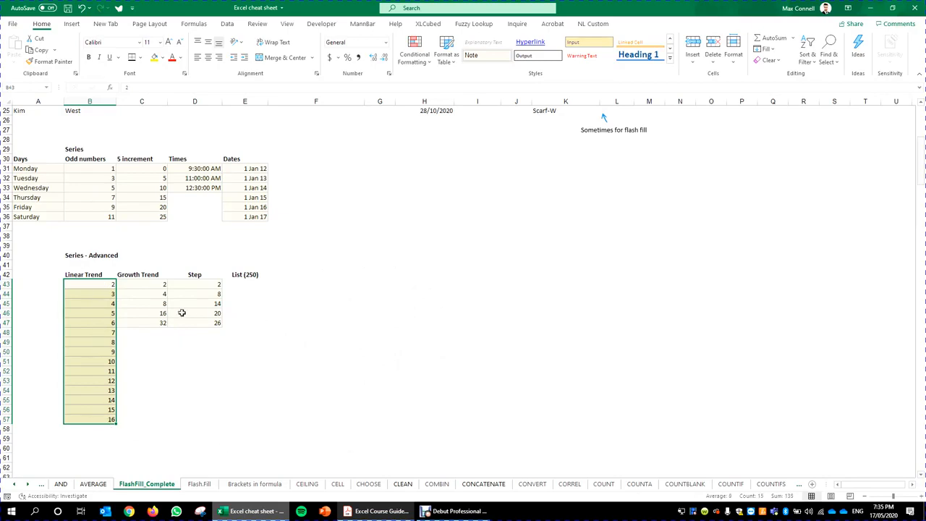
key("ctrl+z")
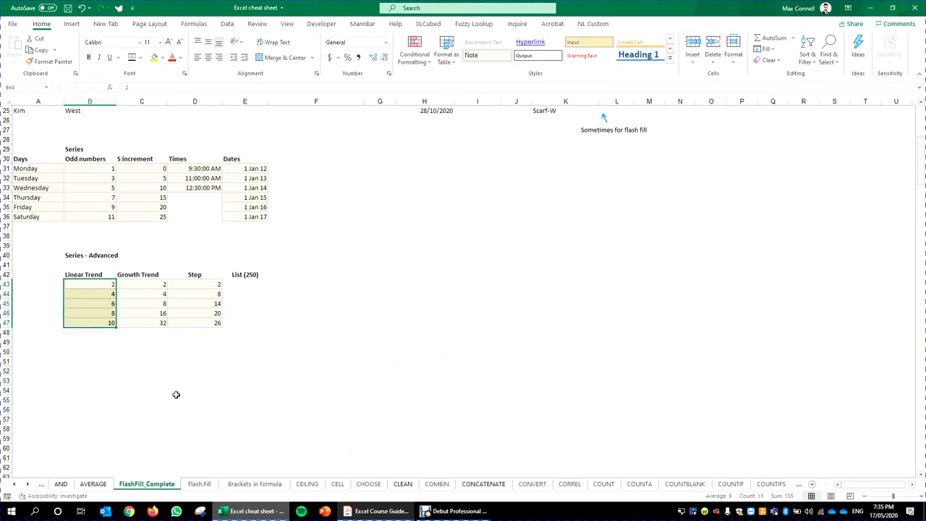
left_click(171, 352)
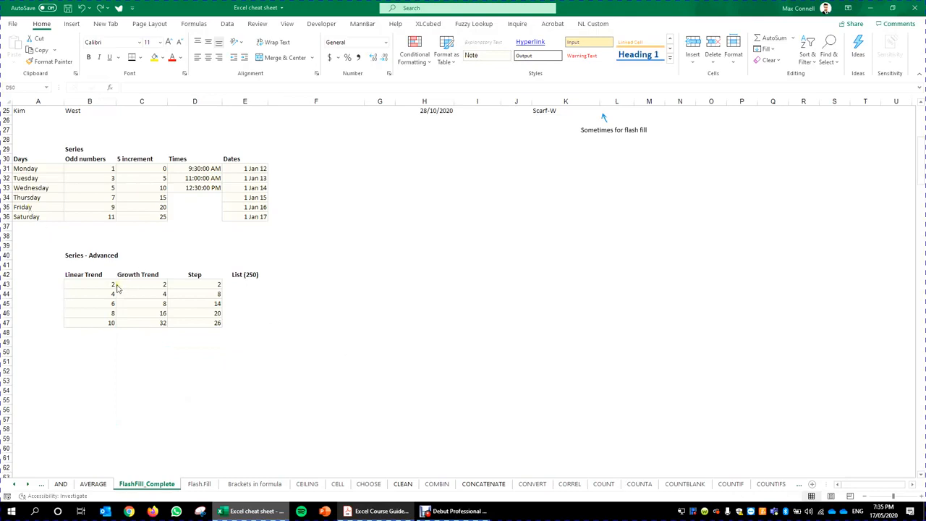
Step: Extend Linear Trend 2–10 down to B55 through the Series dialog with Trend checked
left_click_drag(113, 286, 110, 323)
left_click_drag(116, 328, 107, 403)
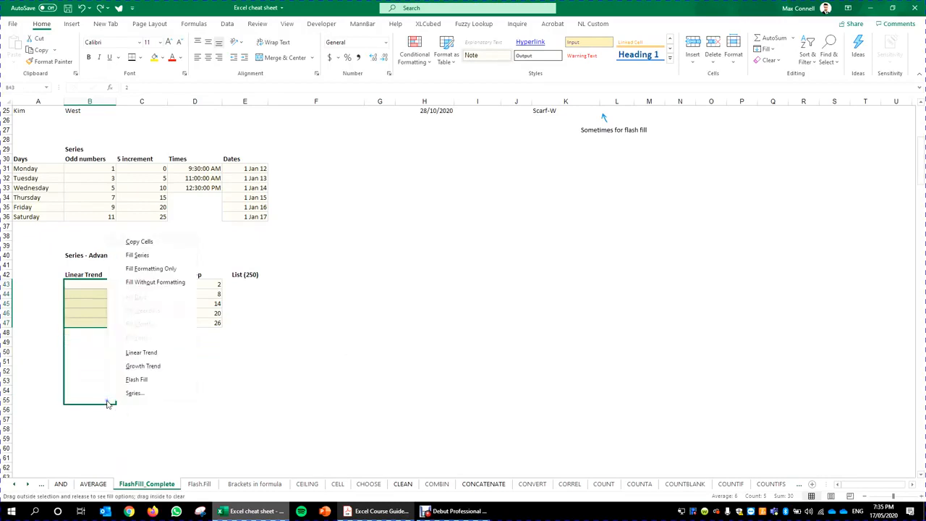
left_click(141, 393)
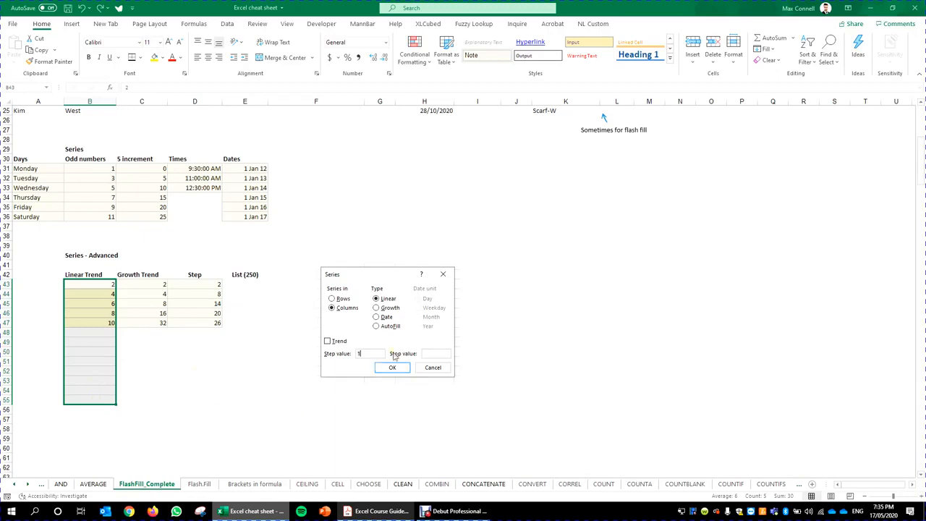
left_click(328, 340)
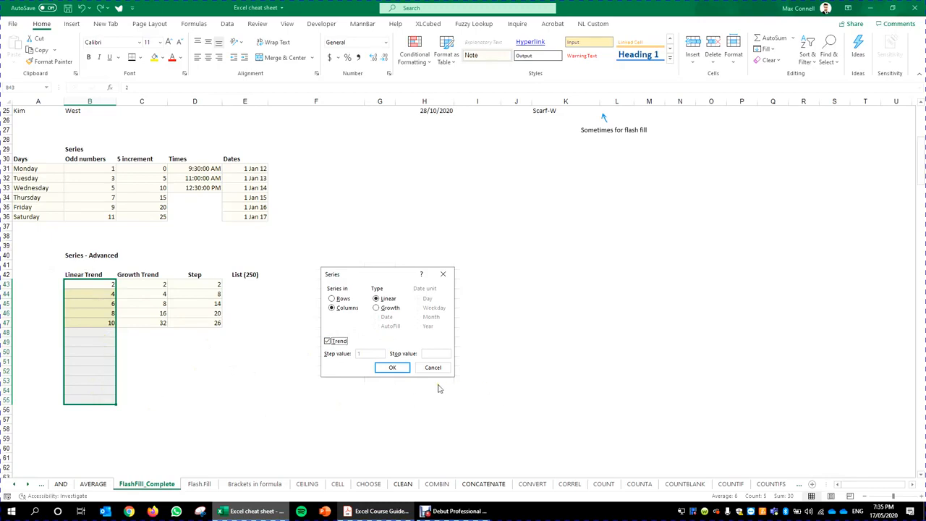
left_click(392, 368)
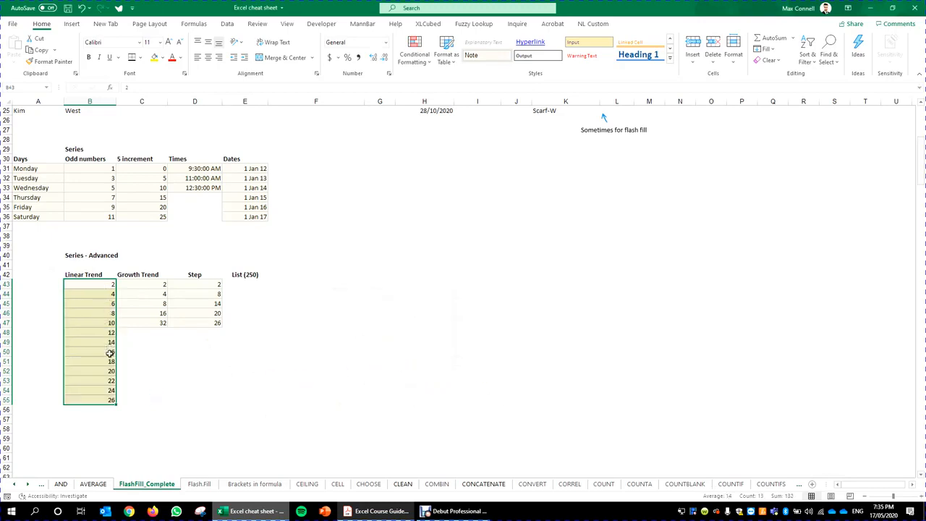
left_click_drag(134, 283, 151, 326)
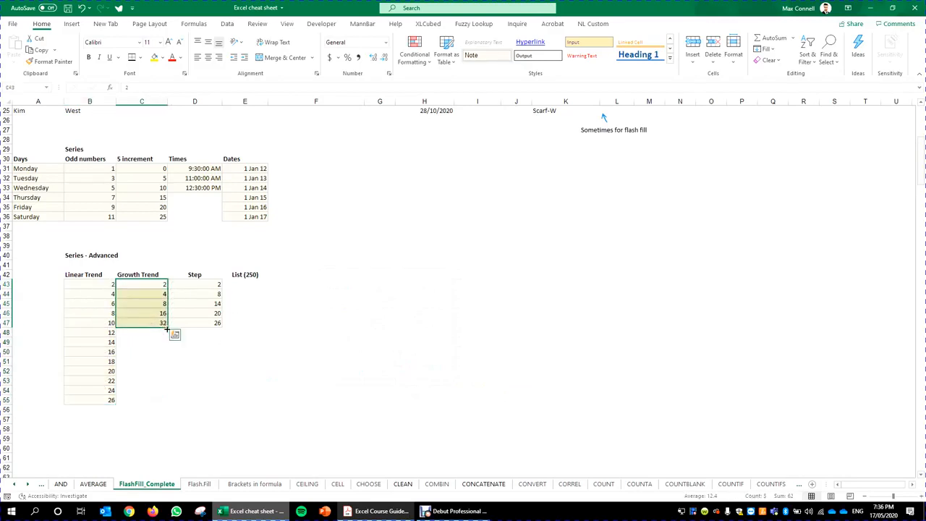
Step: Clear the Linear and Growth Trend values below row 44, keeping only 2 and 4
left_click_drag(167, 329, 145, 331)
left_click(138, 361)
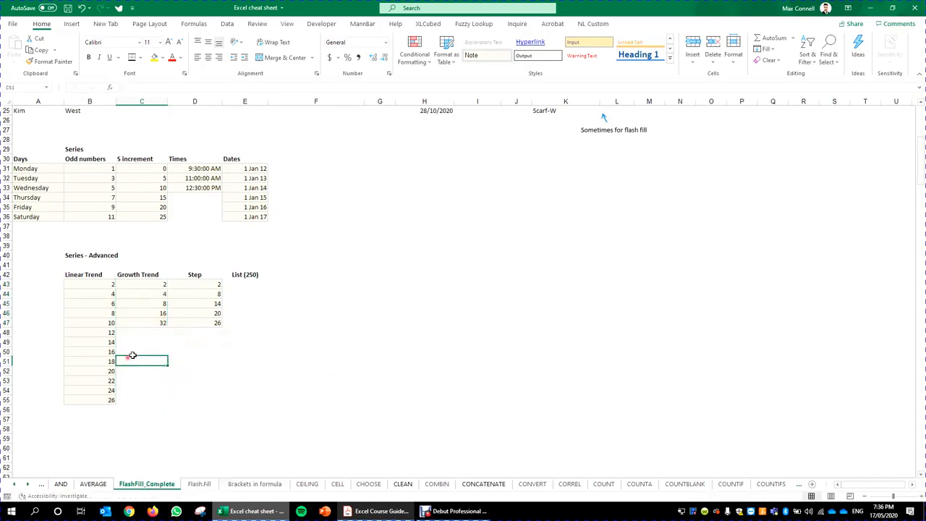
left_click_drag(148, 418, 110, 304)
key("Delete")
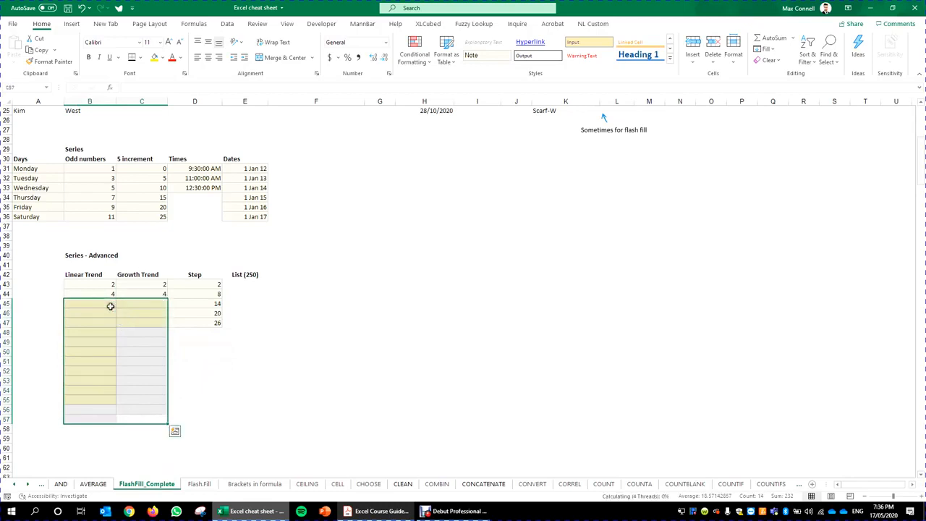
left_click(110, 296)
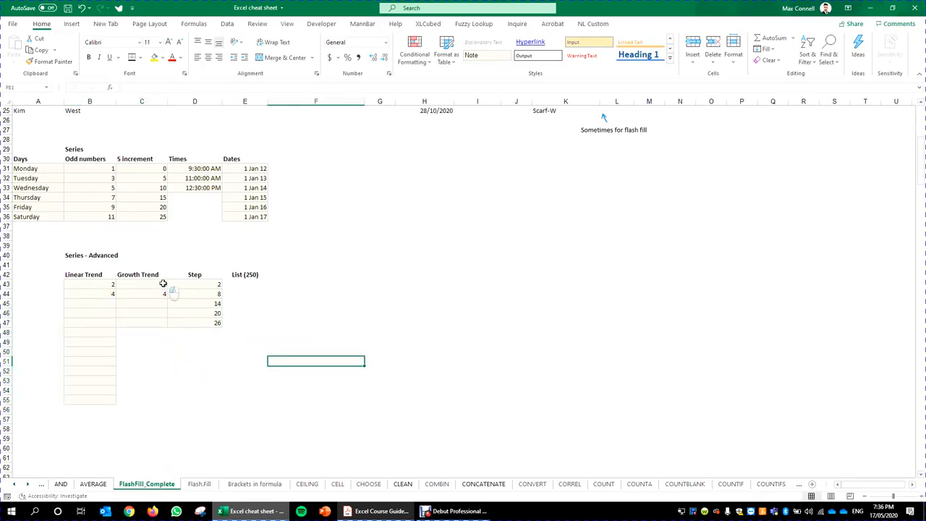
Step: Fill Growth Trend doubling from 2, 4 to 8192 and Linear Trend evenly to 26 through row 55
left_click_drag(160, 284, 164, 414)
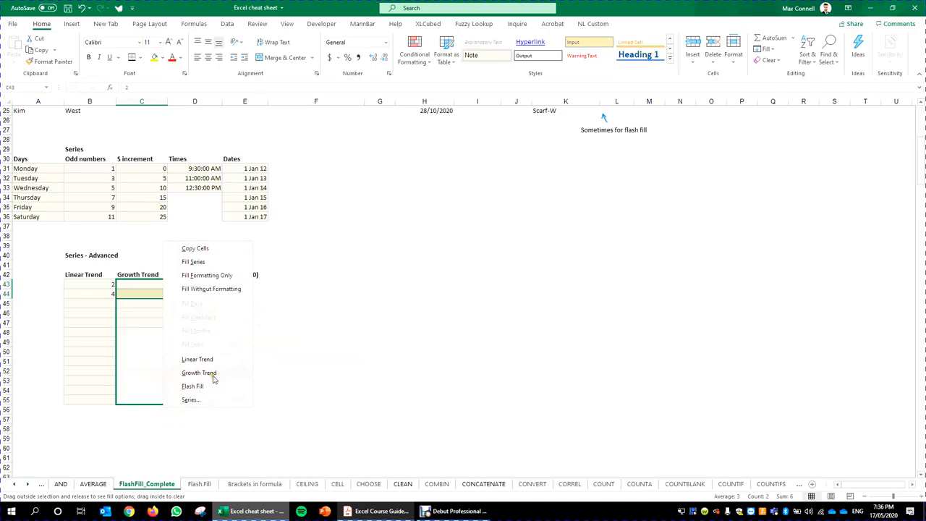
left_click(211, 374)
left_click(316, 365)
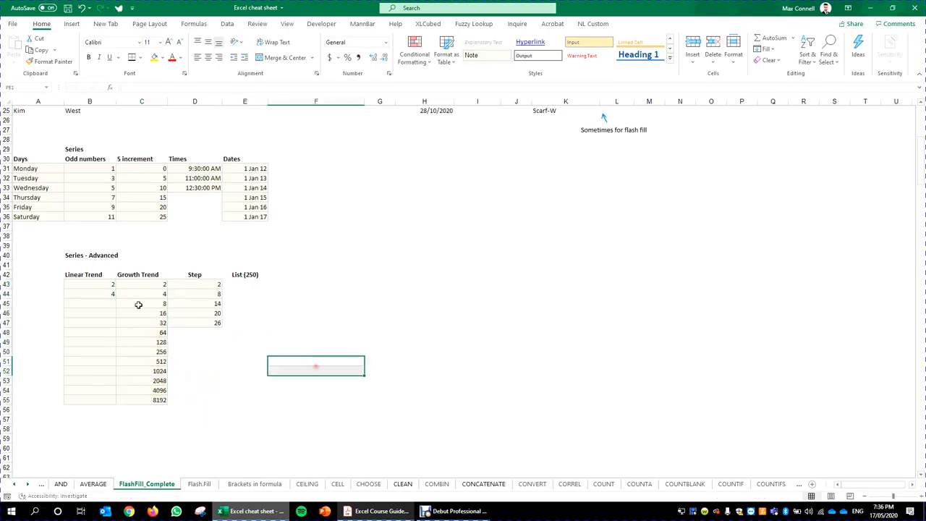
left_click(144, 304)
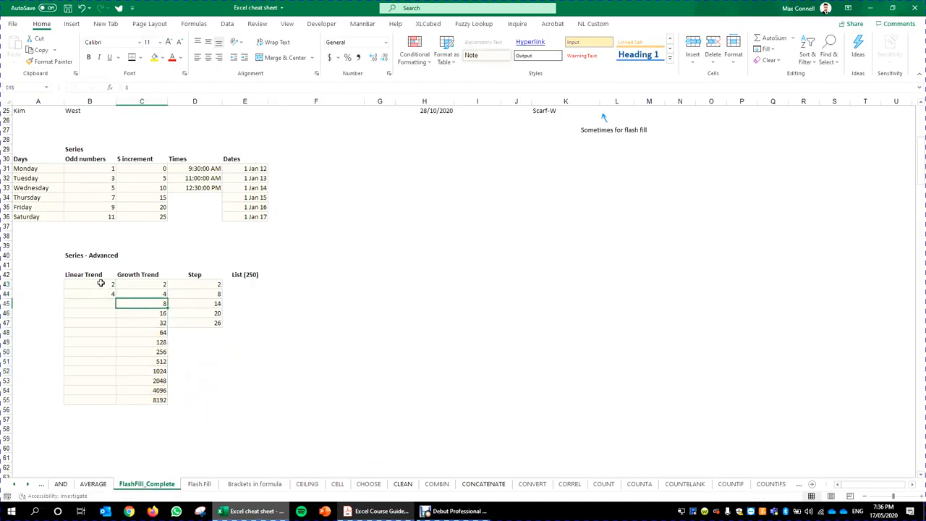
left_click_drag(101, 283, 120, 412)
left_click(136, 355)
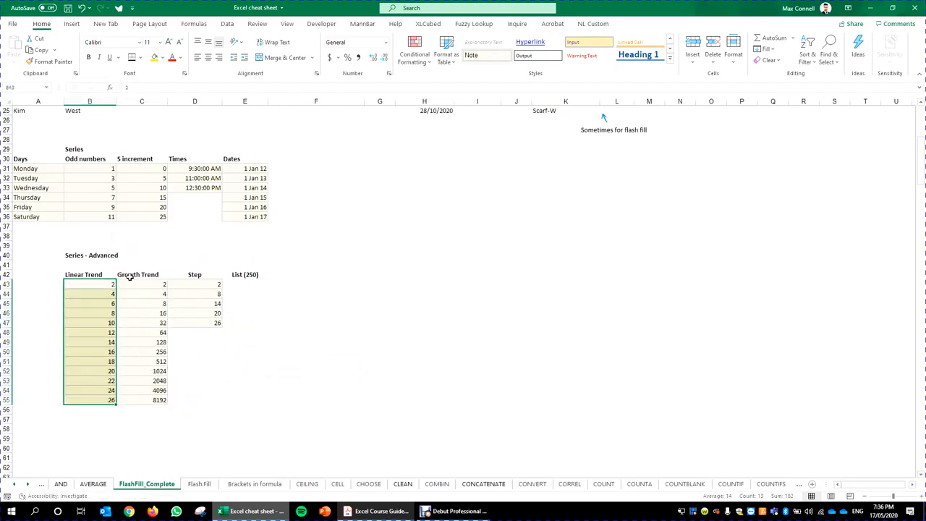
left_click(145, 293)
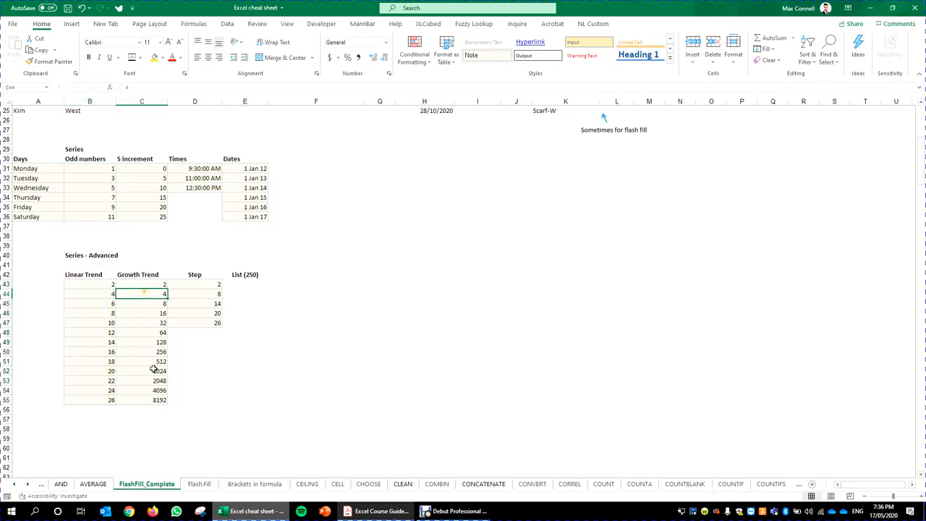
left_click(196, 392)
Step: Fill the Step column from 8 down to row 55 via the Series dialog and check the values 14–44
left_click(211, 283)
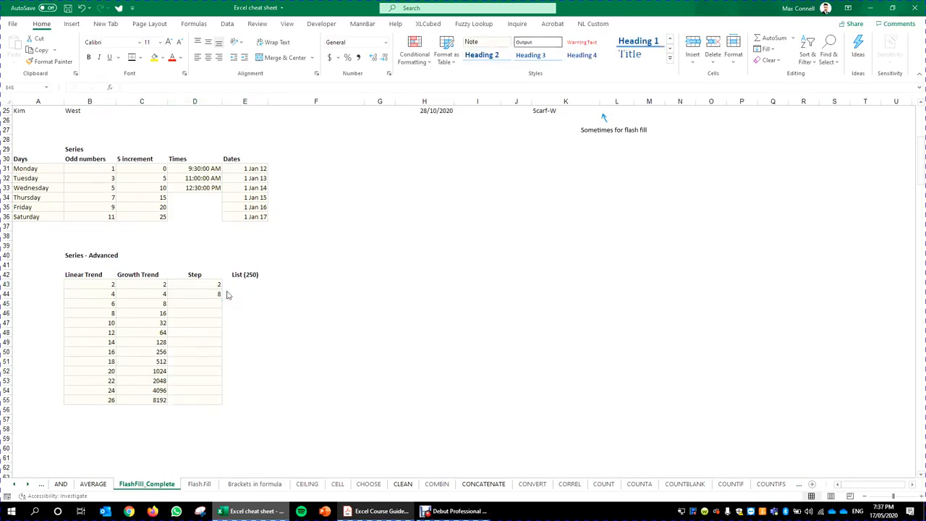
left_click(211, 297)
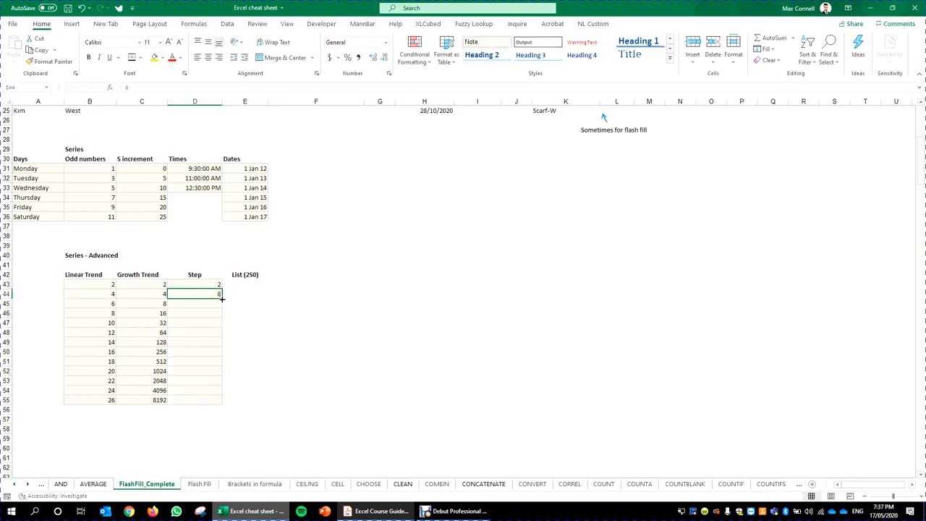
left_click_drag(222, 299, 217, 407)
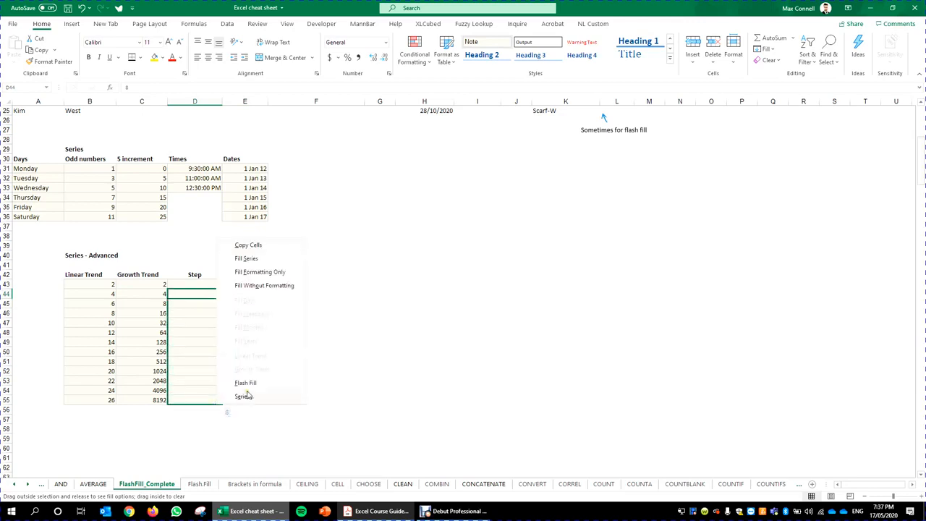
left_click(244, 397)
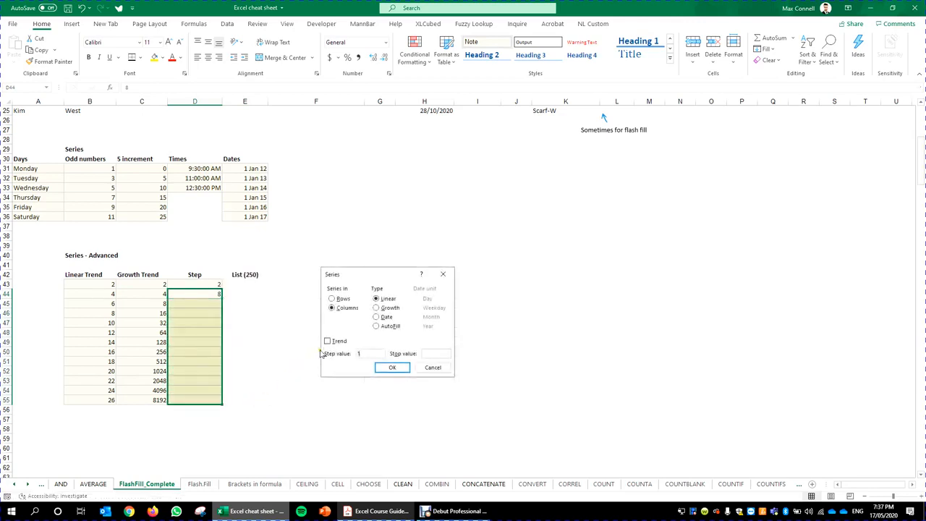
left_click(372, 354)
left_click_drag(375, 354, 350, 356)
left_click(394, 371)
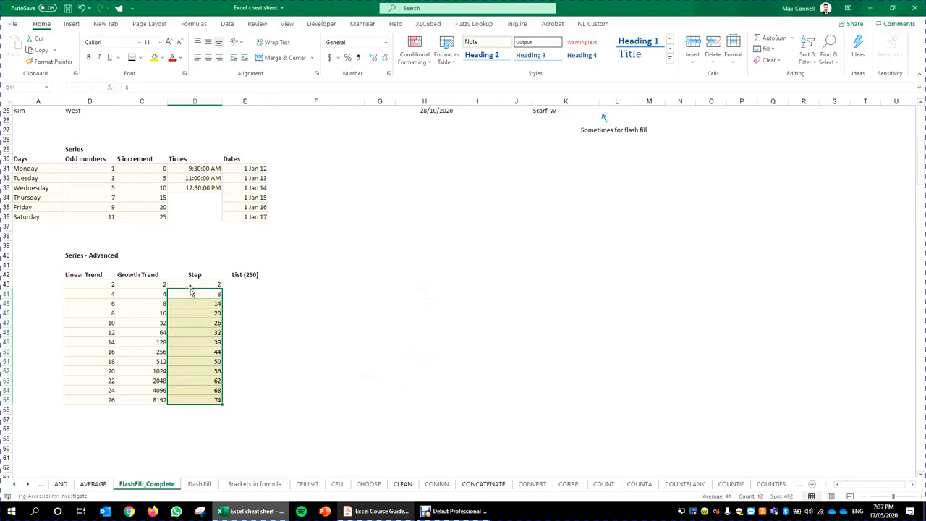
left_click(218, 295)
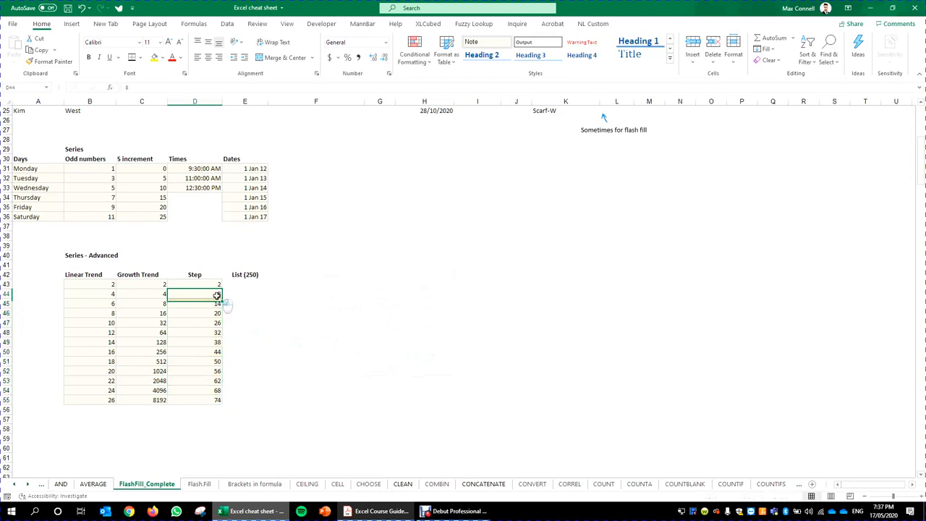
left_click(202, 304)
left_click(202, 313)
left_click(203, 321)
left_click(206, 333)
left_click(204, 351)
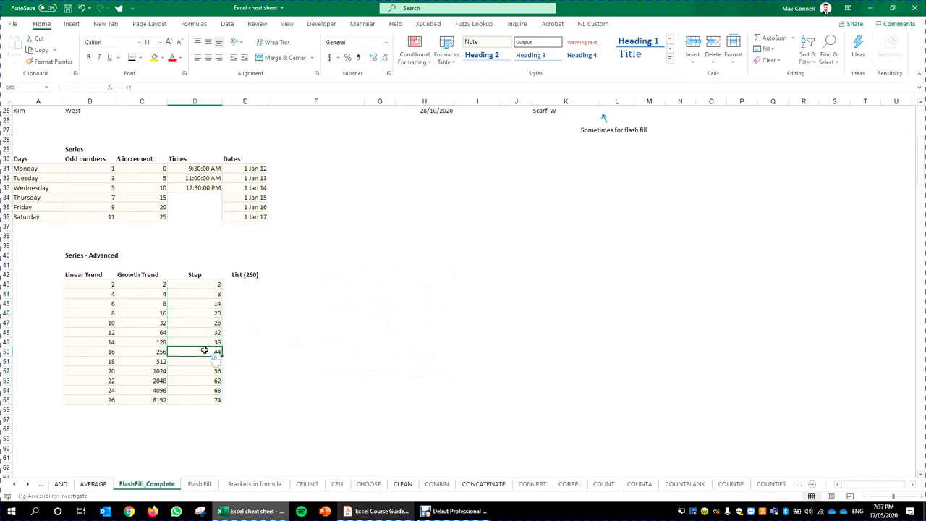
left_click(246, 440)
Step: Redo the Step fill from 8 with a step value of 100, giving 108 through 1108
left_click(209, 287)
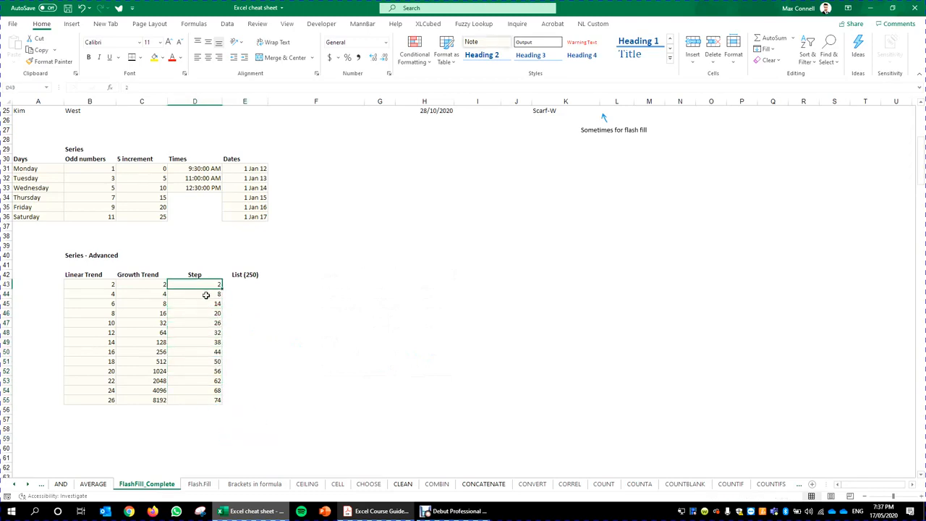
left_click(206, 295)
left_click_drag(222, 299, 212, 407)
left_click(252, 396)
left_click(365, 355)
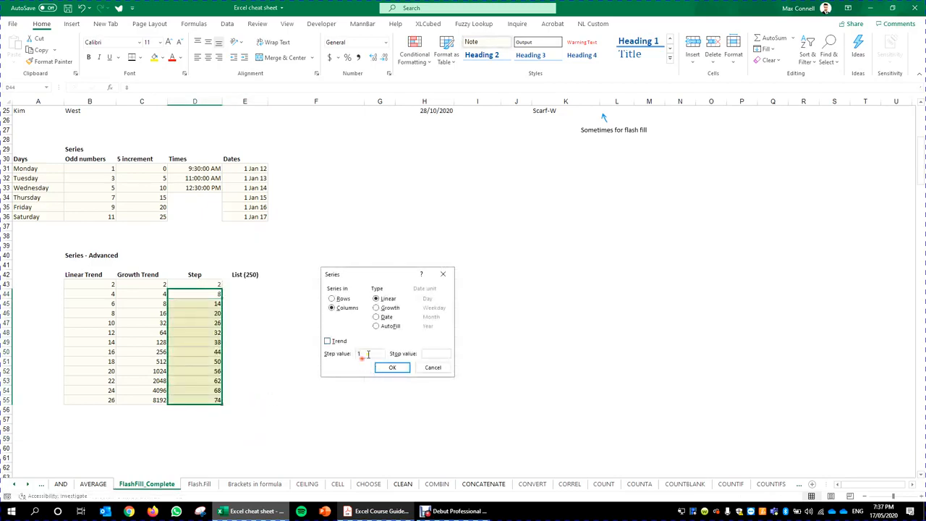
type("00")
key("Return")
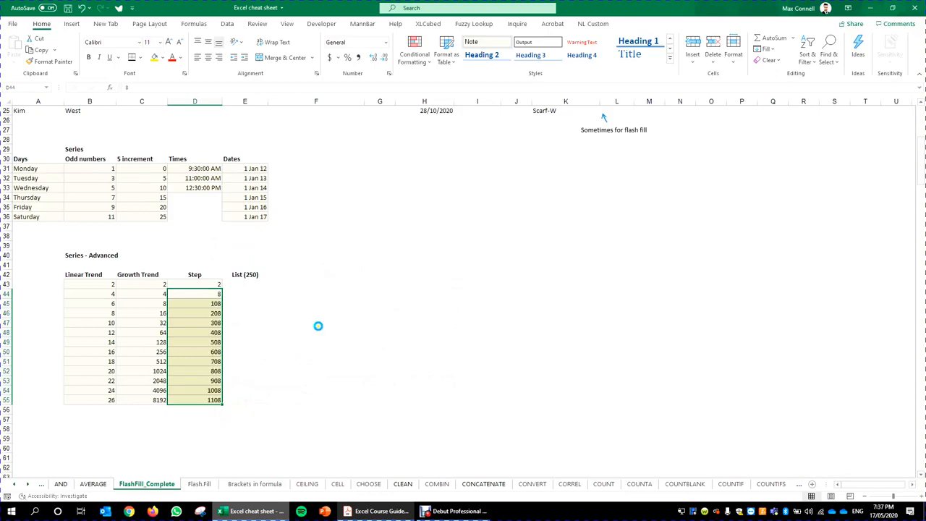
left_click(318, 326)
left_click(193, 296)
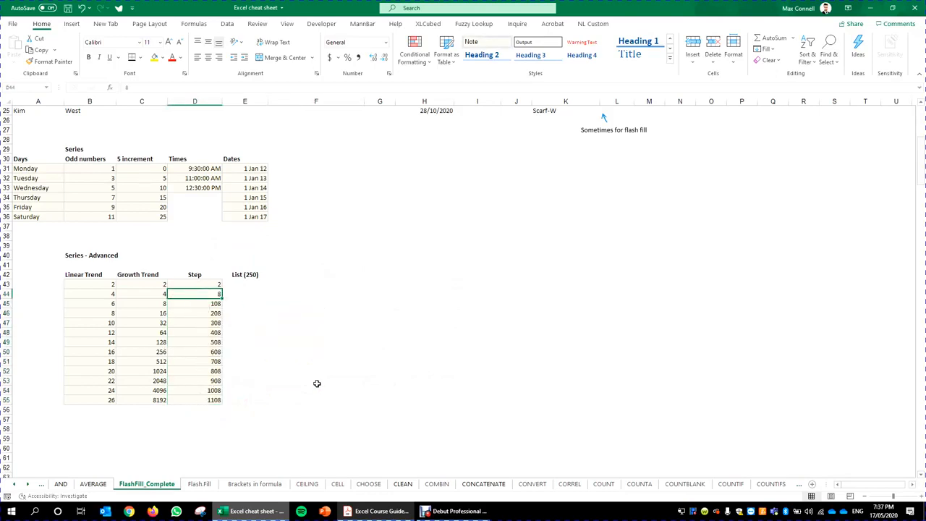
left_click(316, 332)
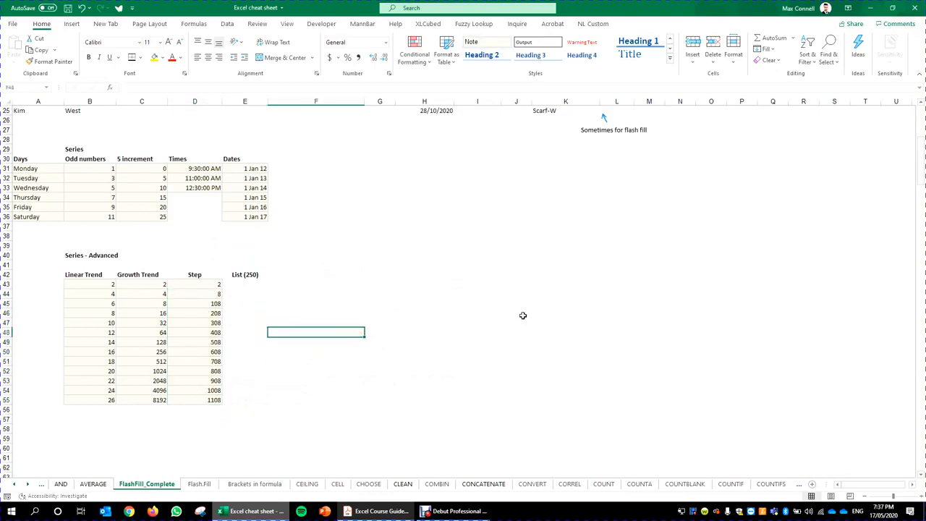
left_click(246, 284)
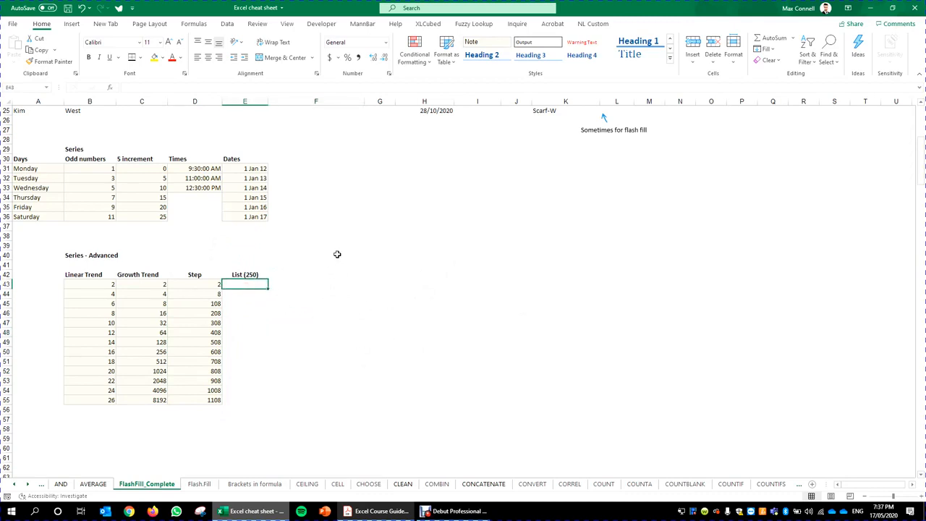
Step: Start the List (250) column with 1 and an add-one formula copied far down column E
scroll(340, 227, "down", 1)
scroll(326, 264, "down", 6)
scroll(284, 252, "up", 7)
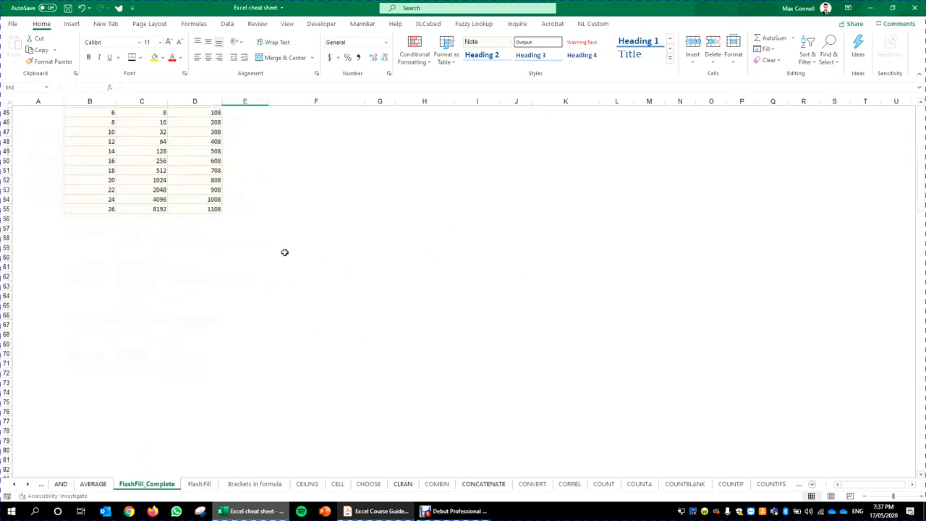
scroll(275, 244, "down", 13)
scroll(269, 244, "up", 10)
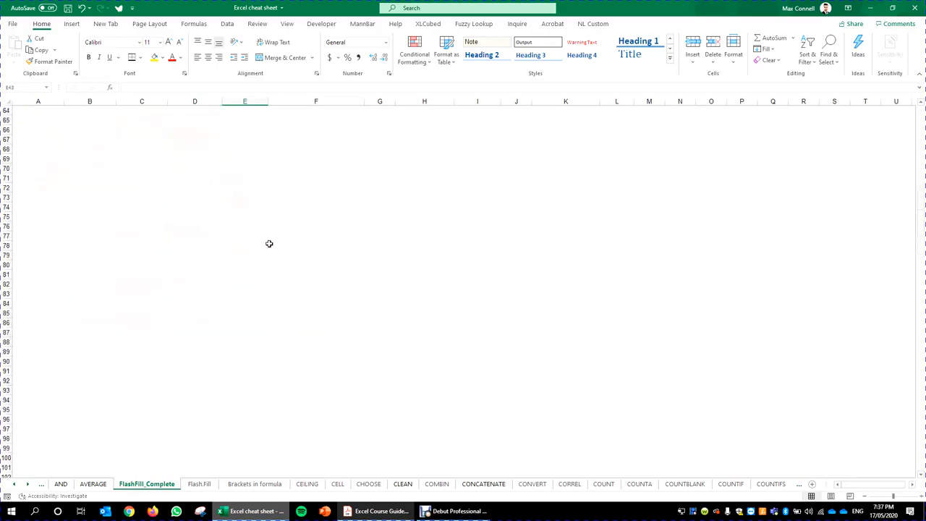
type("1")
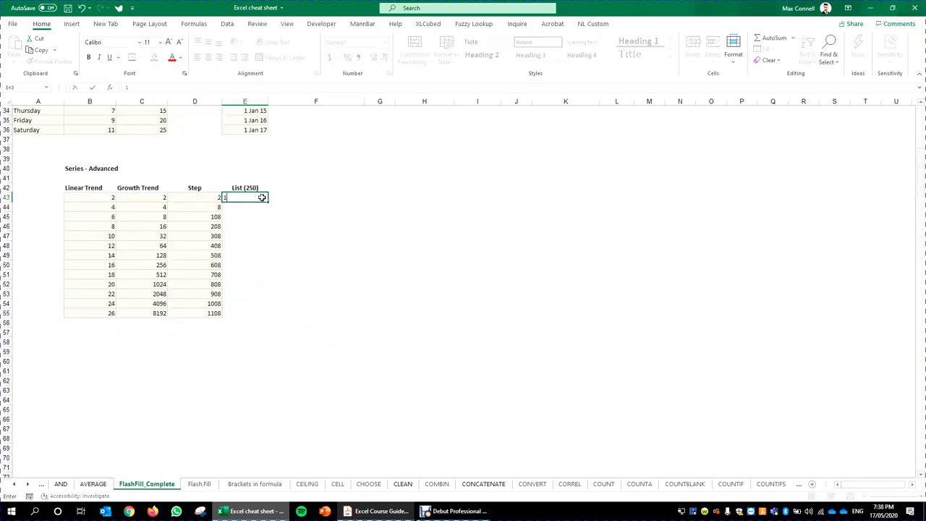
key("ctrl+Return")
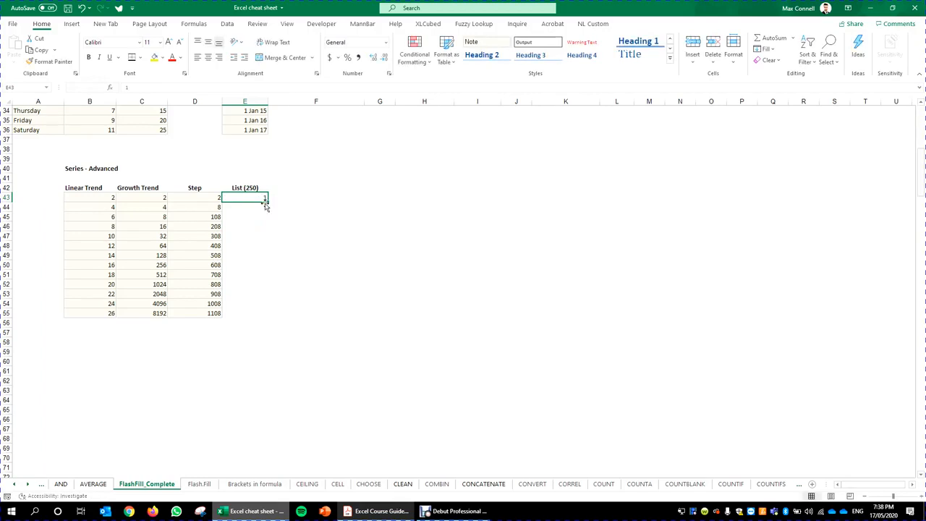
left_click(266, 206)
type("=")
key("Up")
type("+1")
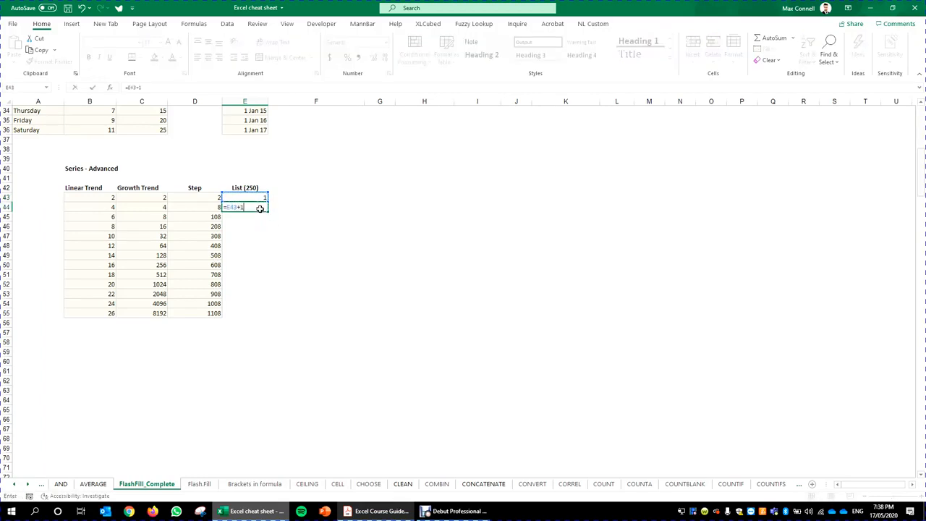
key("ctrl+Return")
left_click_drag(267, 211, 207, 234)
Step: Return to the top of the list, then fill test numbers 1 to 23 into F43:F65
scroll(326, 126, "up", 20)
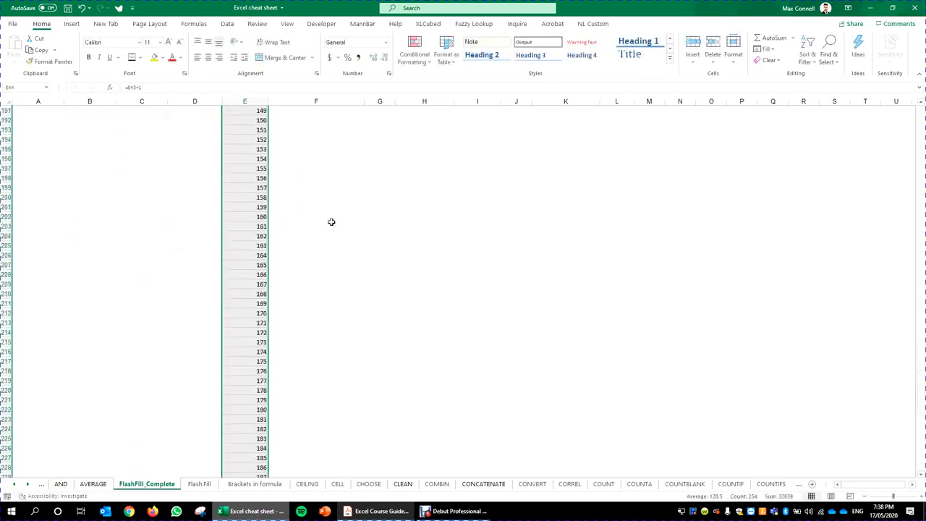
scroll(332, 222, "up", 12)
left_click(302, 175)
key("Left")
key("ctrl+Up")
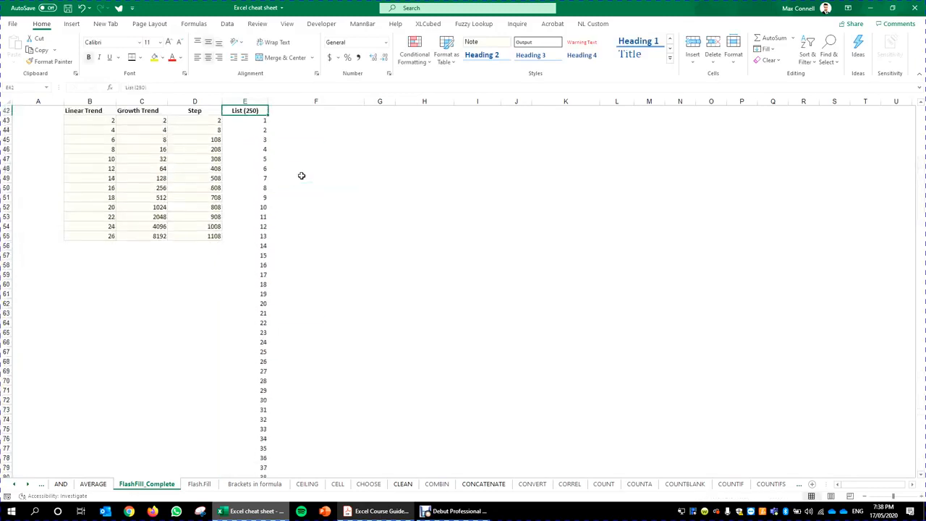
key("Right")
left_click(242, 121)
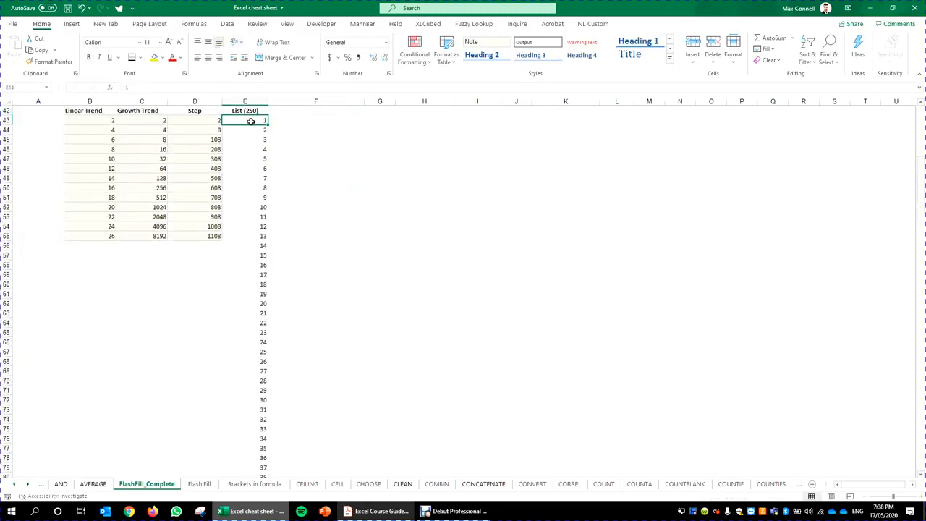
left_click_drag(250, 121, 292, 423)
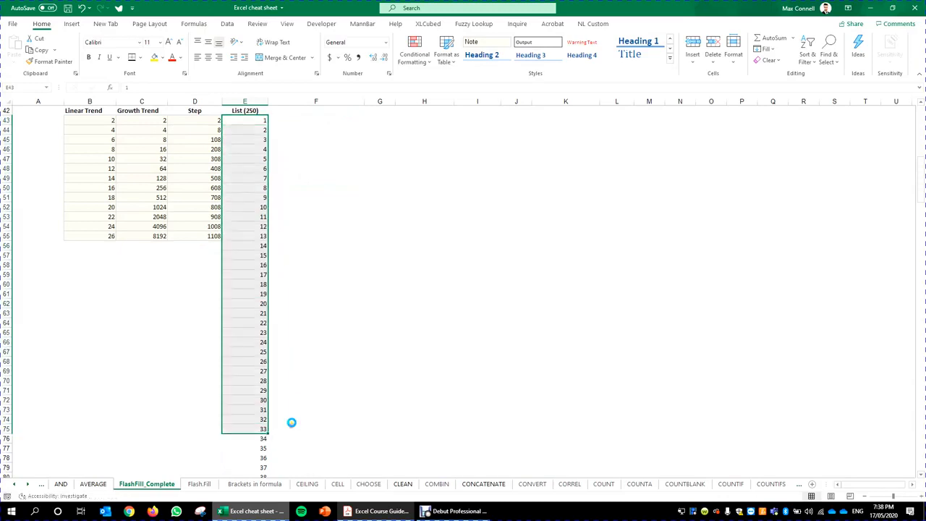
left_click(323, 119)
type("1")
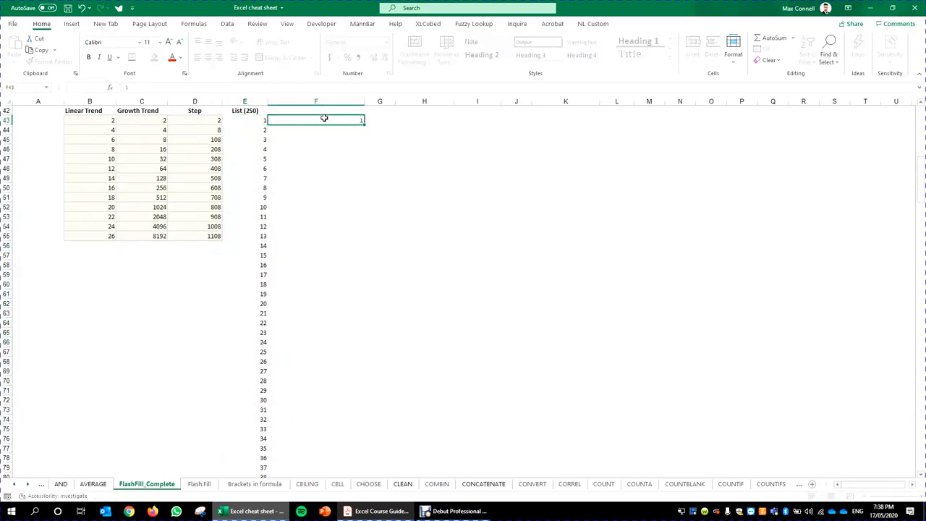
left_click_drag(364, 124, 364, 333)
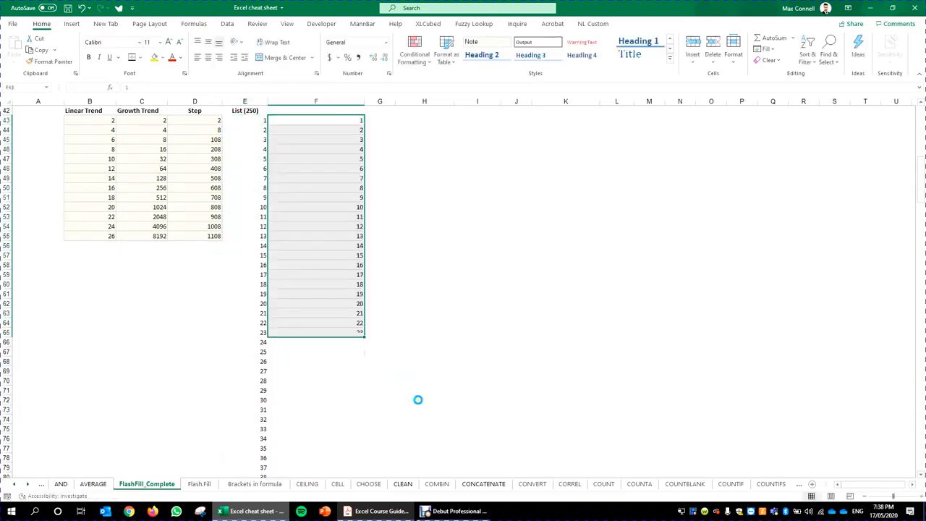
left_click(378, 390)
left_click(412, 265)
Step: Select and clear the column F test numbers
left_click_drag(362, 428, 296, 122)
left_click(262, 119)
key("Right")
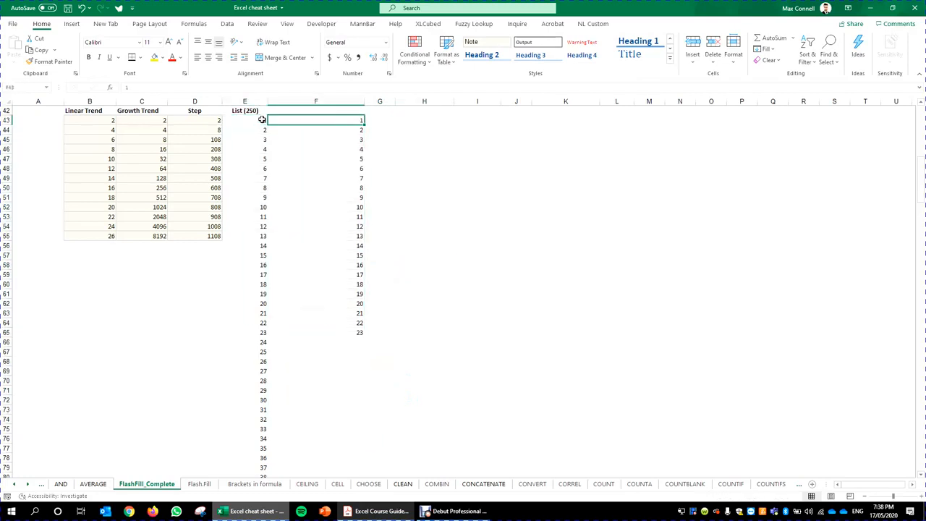
key("shift+Down")
key("ctrl+shift+Down")
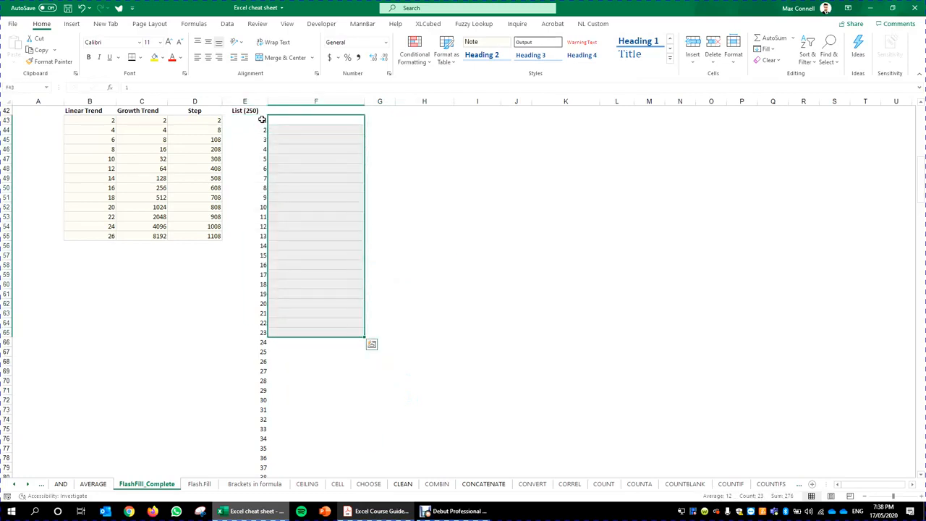
Step: Delete the whole List (250) number series and cancel the stray entry in E43
left_click(262, 119)
key("ctrl+shift+Down")
key("ctrl+BackSpace")
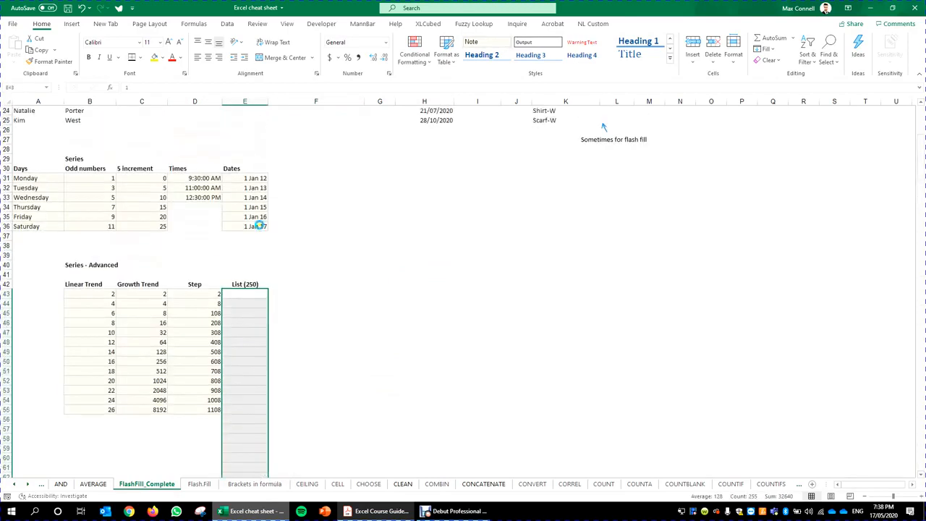
left_click(257, 295)
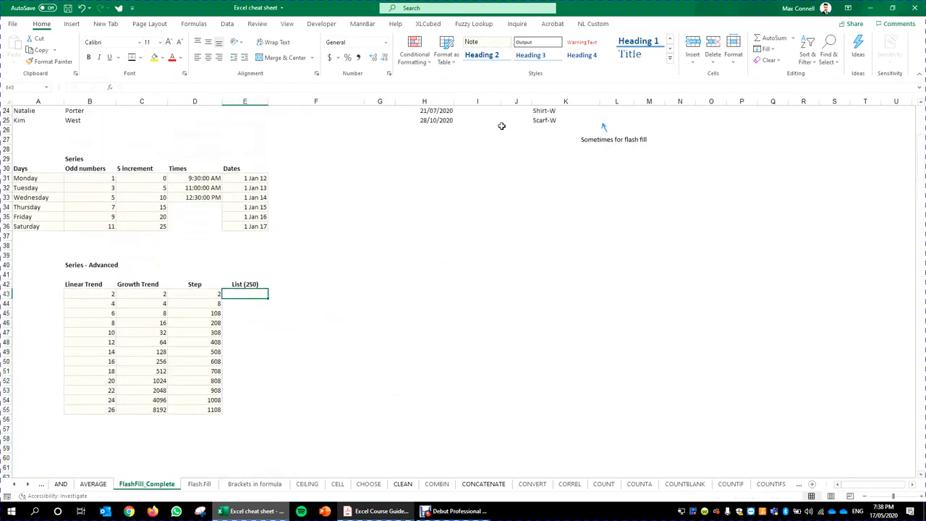
type("1")
key("Escape")
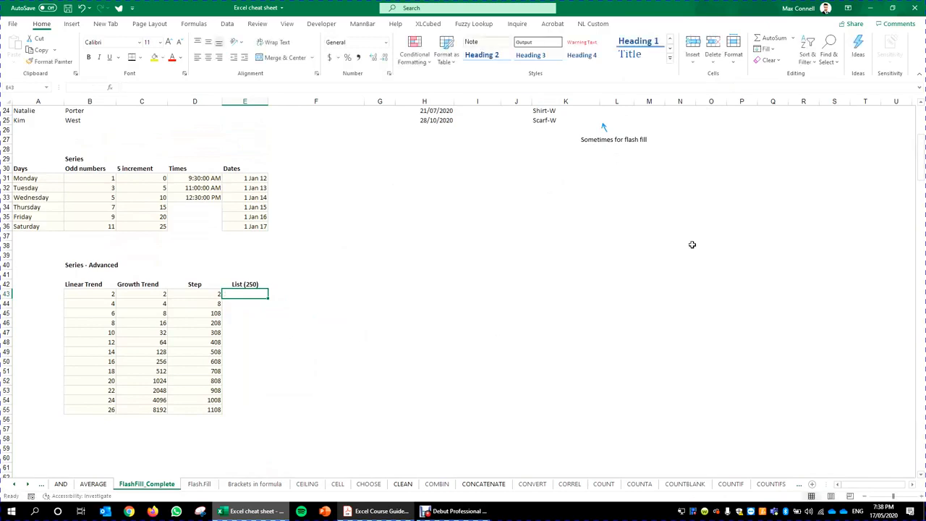
left_click(425, 305)
left_click(265, 294)
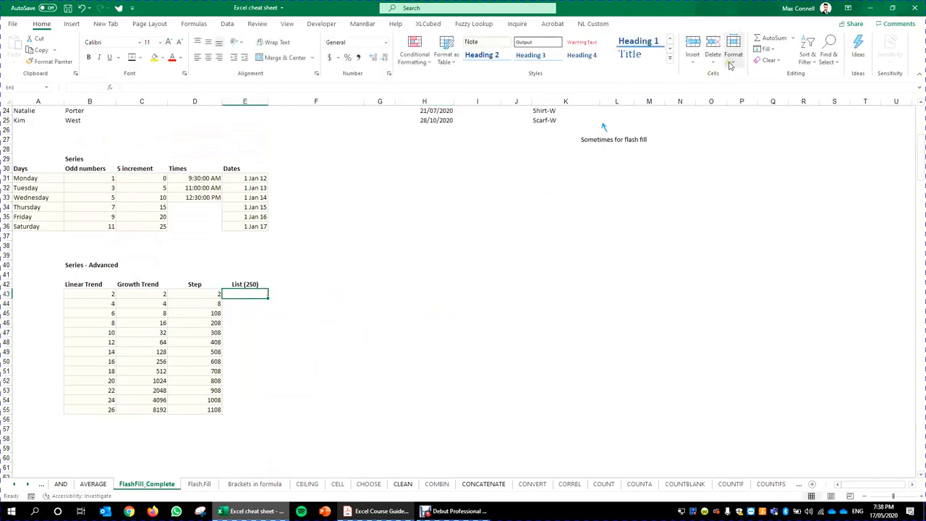
Step: Enter 1 as the starting value in E43
left_click(769, 49)
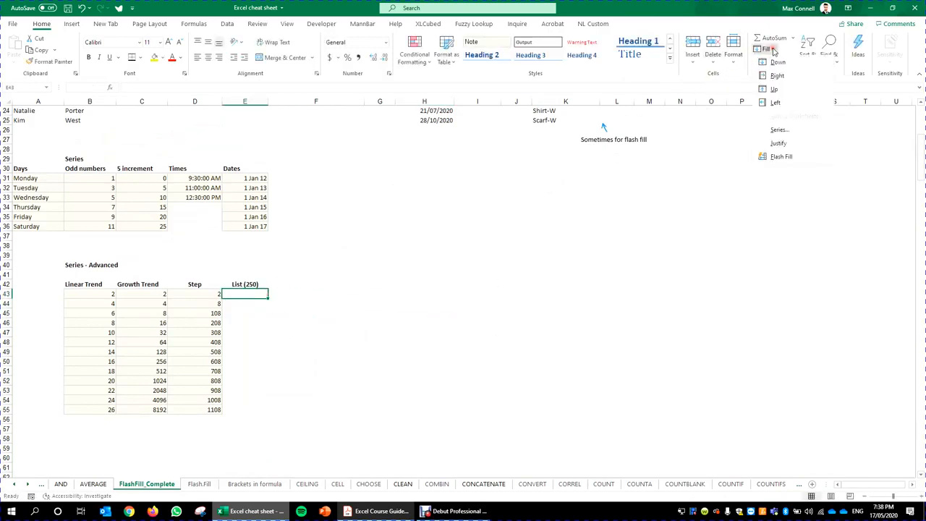
left_click(794, 133)
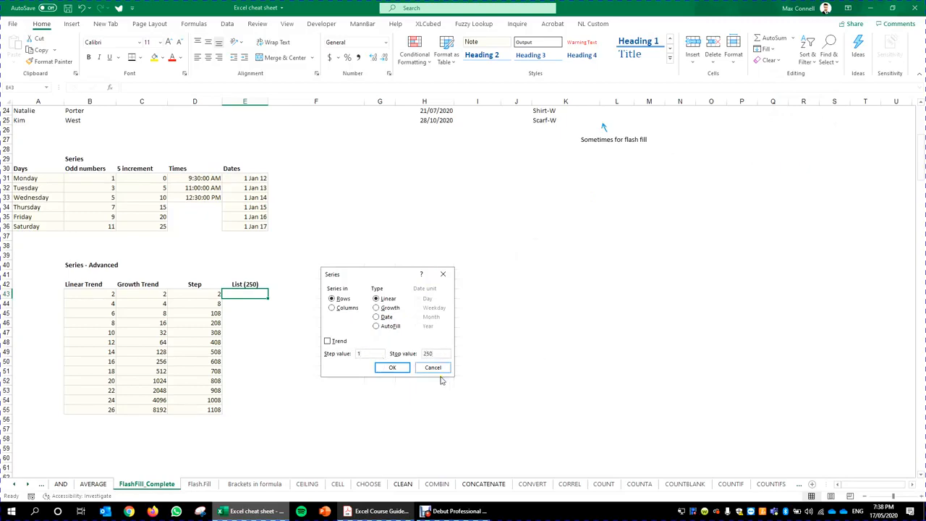
left_click(393, 368)
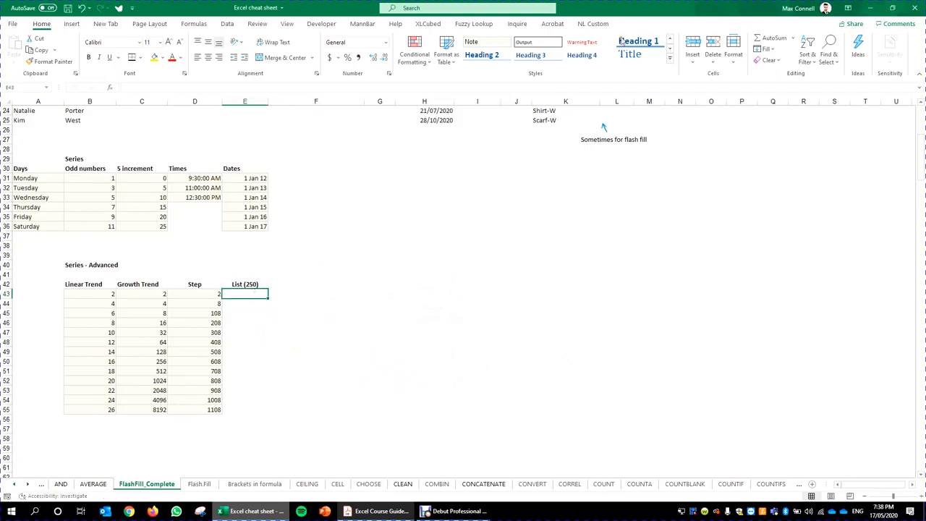
type("1")
key("ctrl+Return")
Step: Fill down column E from E43 as a linear series, step value 1, stop value 250
left_click(765, 48)
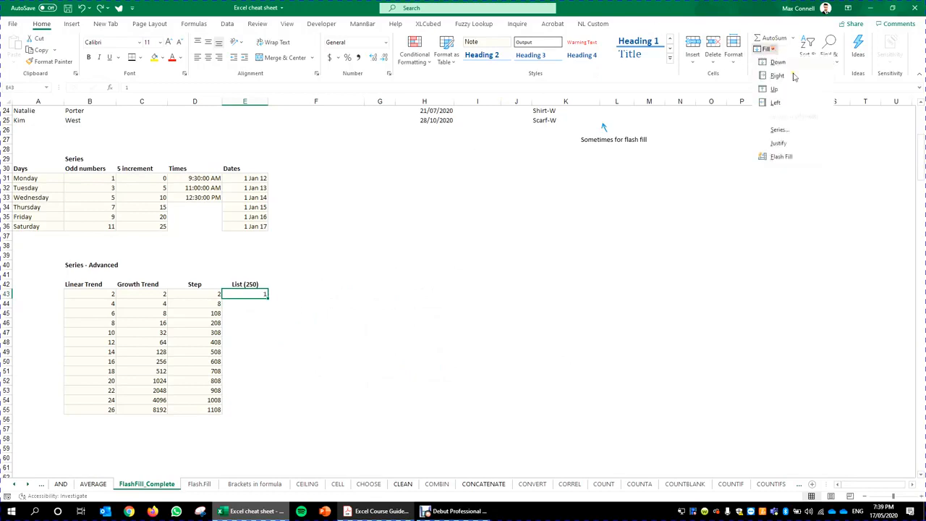
left_click(791, 130)
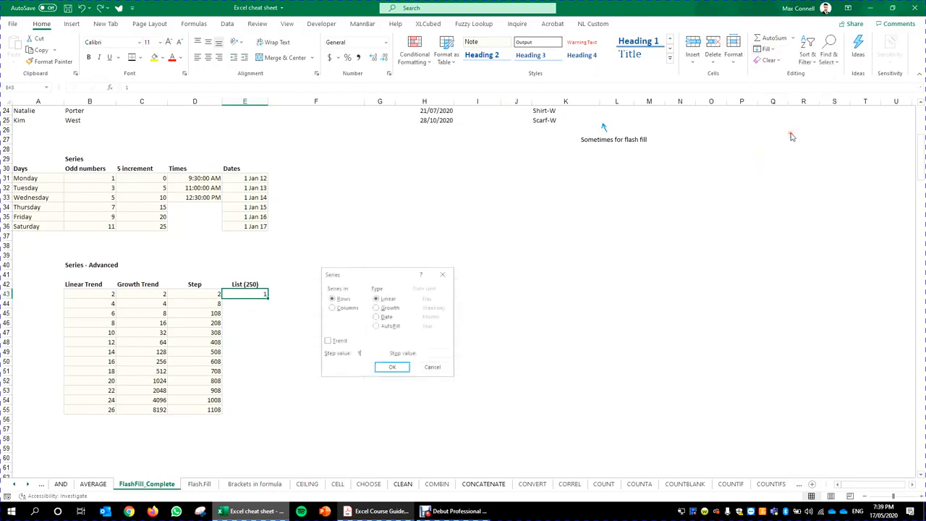
left_click(333, 308)
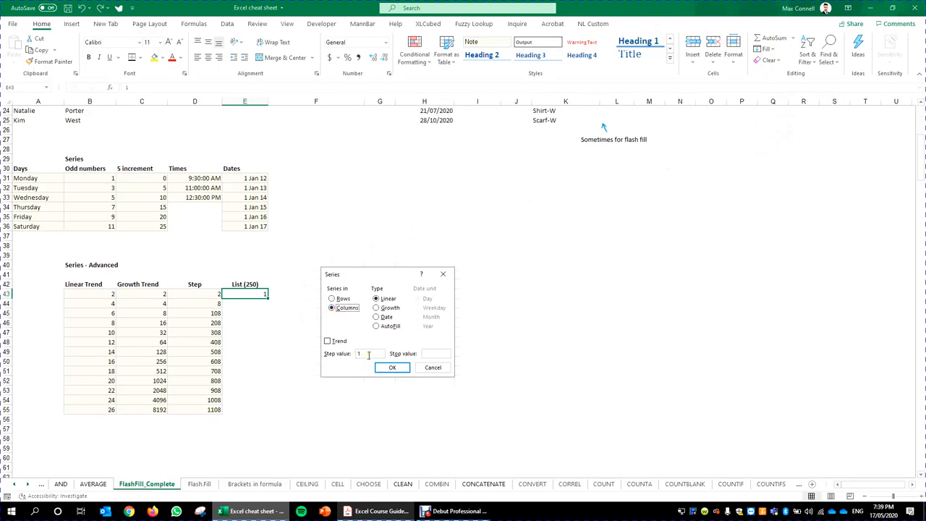
left_click(435, 354)
left_click(361, 354)
key("Return")
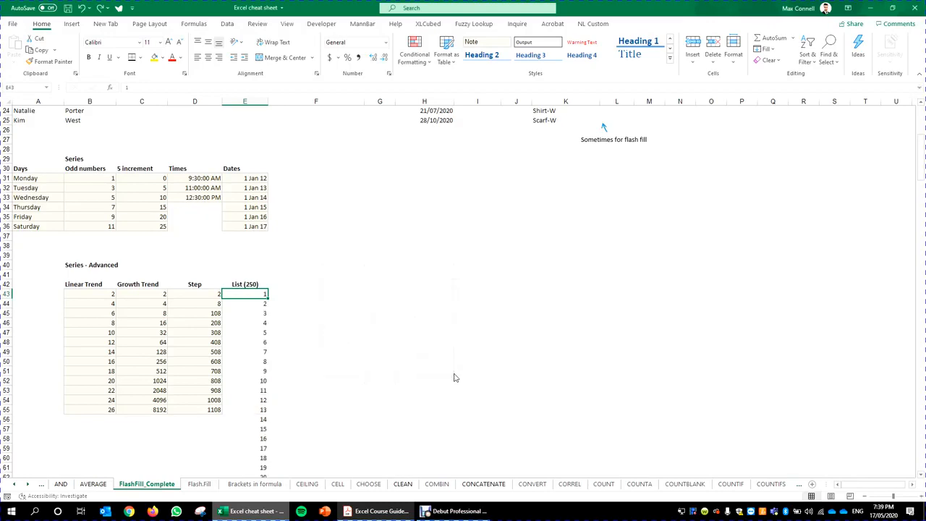
scroll(337, 246, "down", 10)
scroll(337, 249, "down", 20)
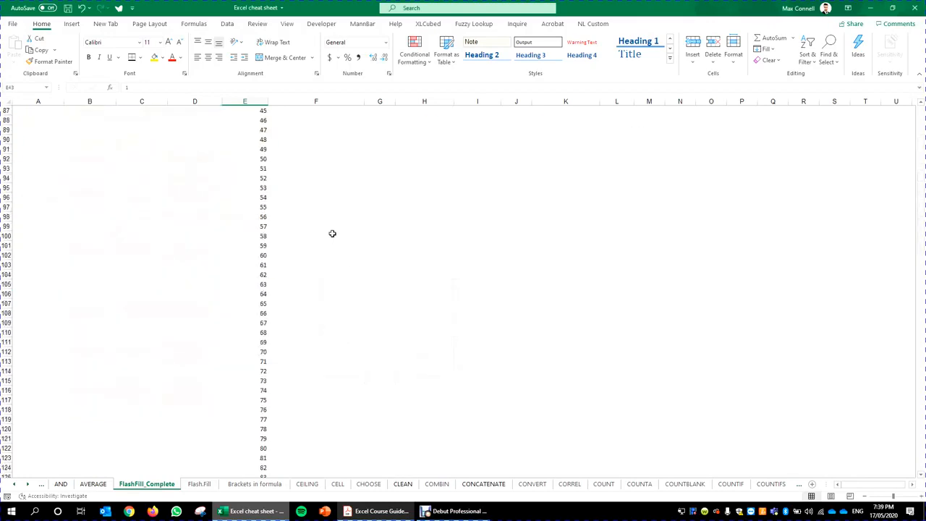
left_click(241, 226)
key("ctrl+Down")
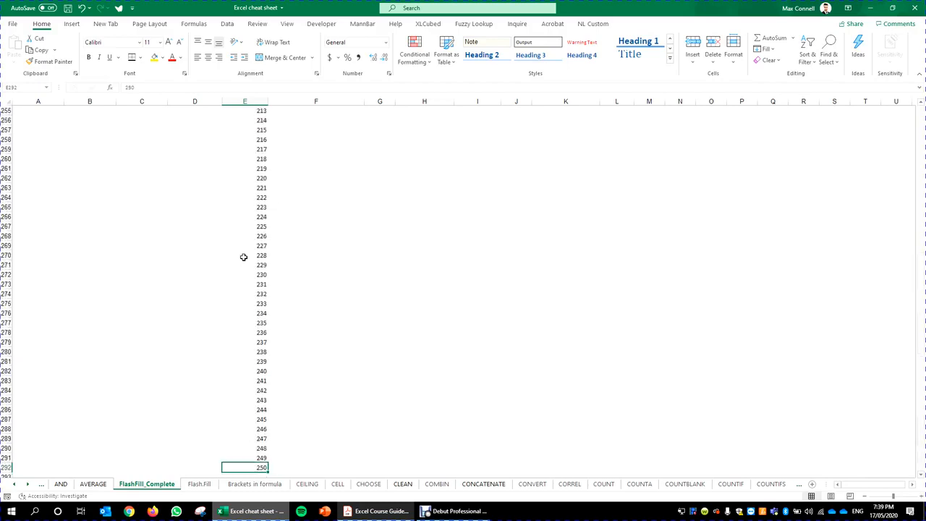
key("ctrl+Up")
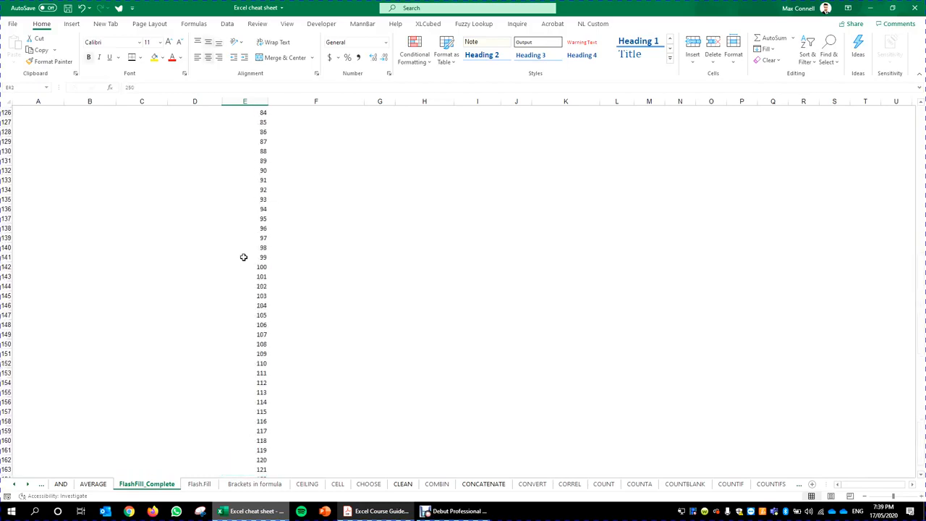
key("Down")
key("ctrl+Down")
key("ctrl+Up")
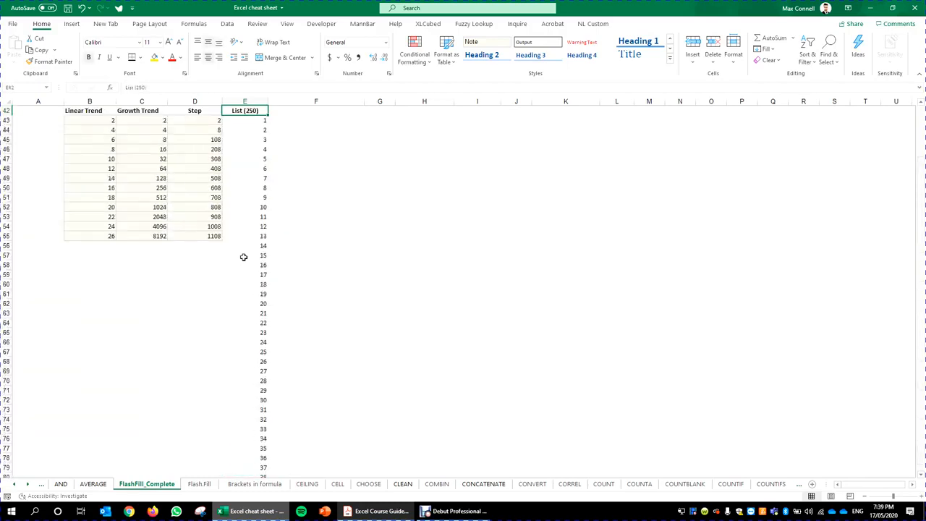
key("ctrl+Down")
key("ctrl+Down")
key("ctrl+Up")
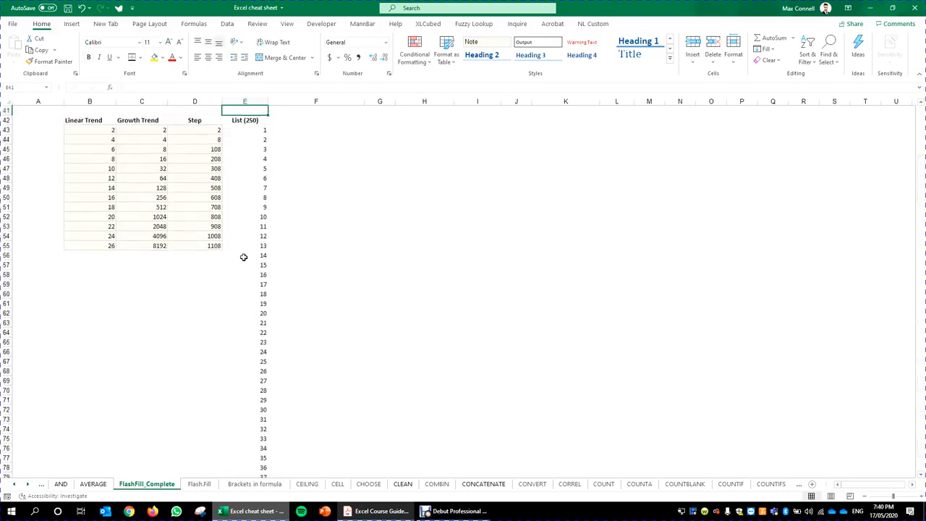
key("Up")
key("Up")
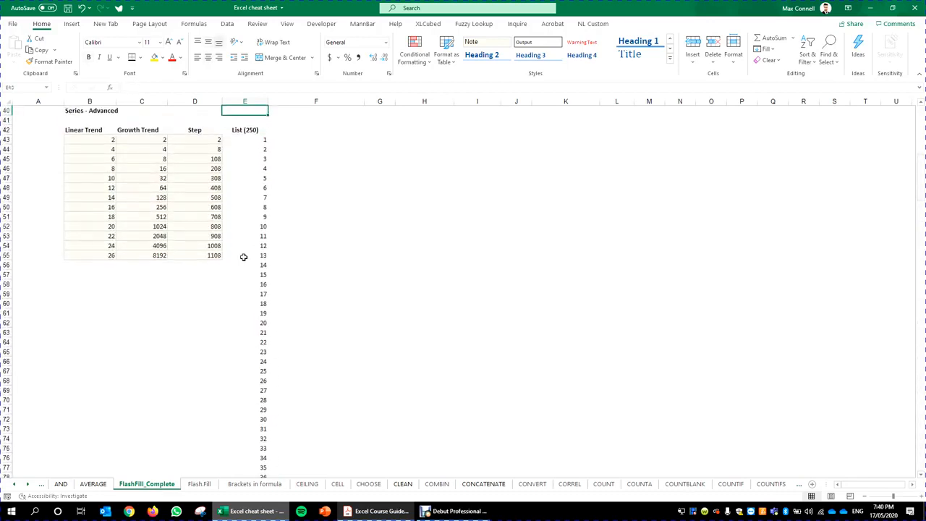
key("Down")
key("Down")
key("Down")
key("ctrl+Down")
key("ctrl+Up")
key("Down")
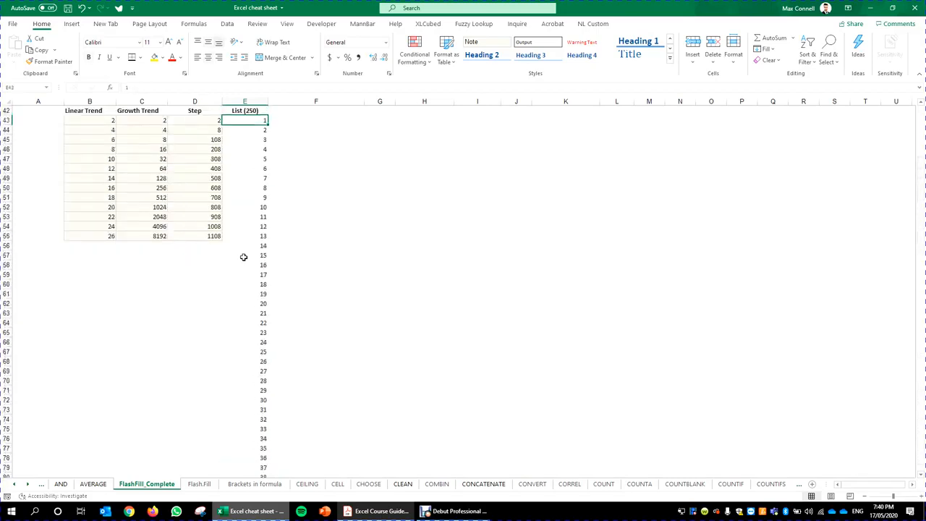
key("Up")
key("Down")
scroll(406, 182, "up", 4)
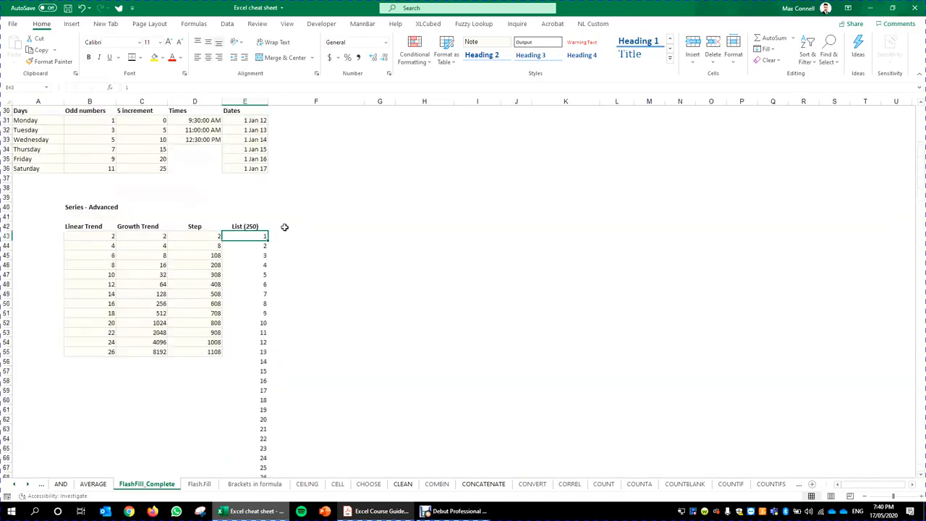
Step: Fill a series across row 43 starting from E43 with stop value 250
left_click(302, 234)
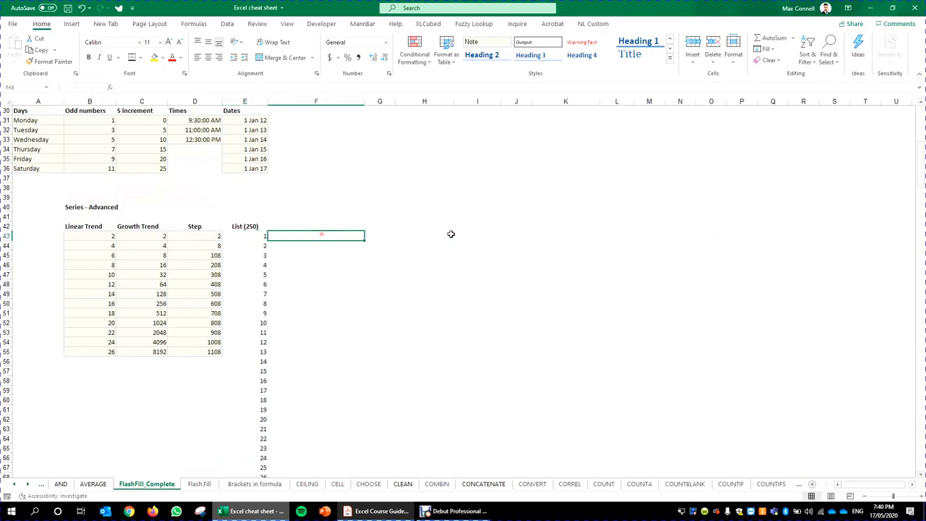
left_click_drag(449, 234, 833, 233)
left_click(259, 237)
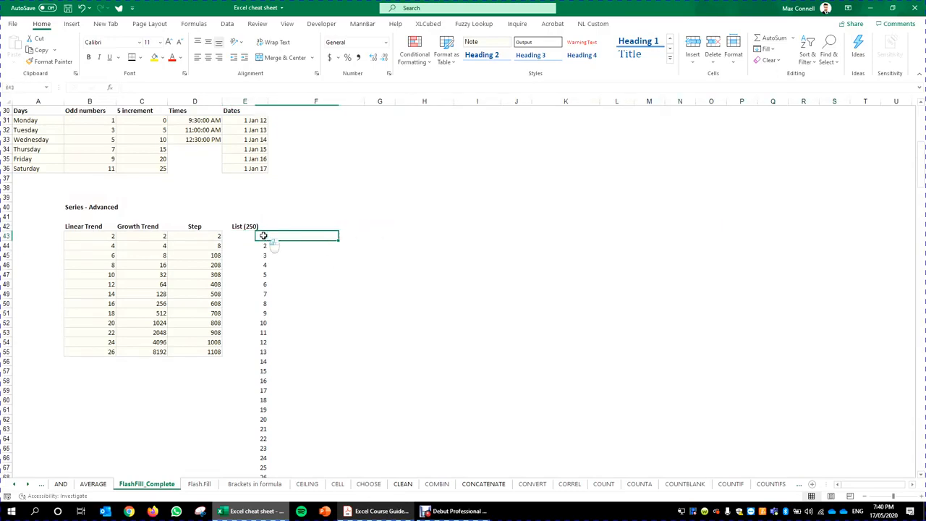
left_click(766, 48)
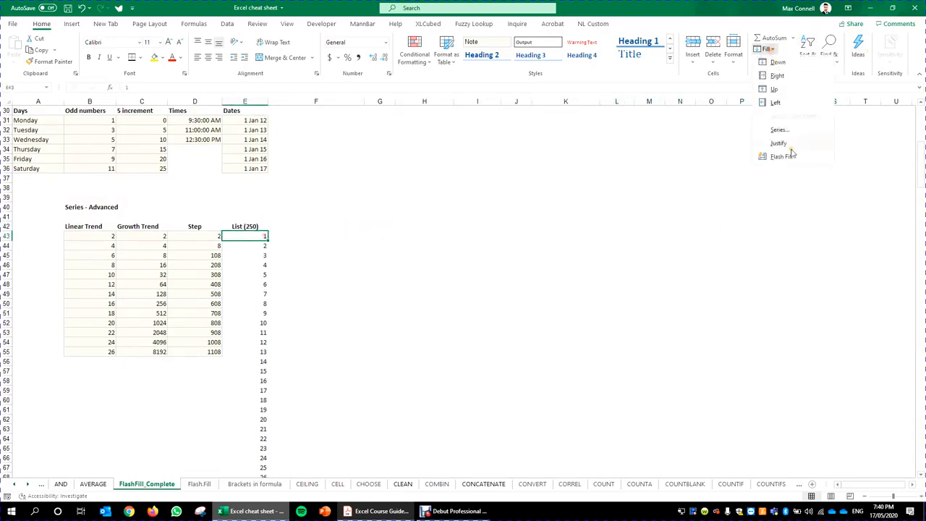
left_click(780, 130)
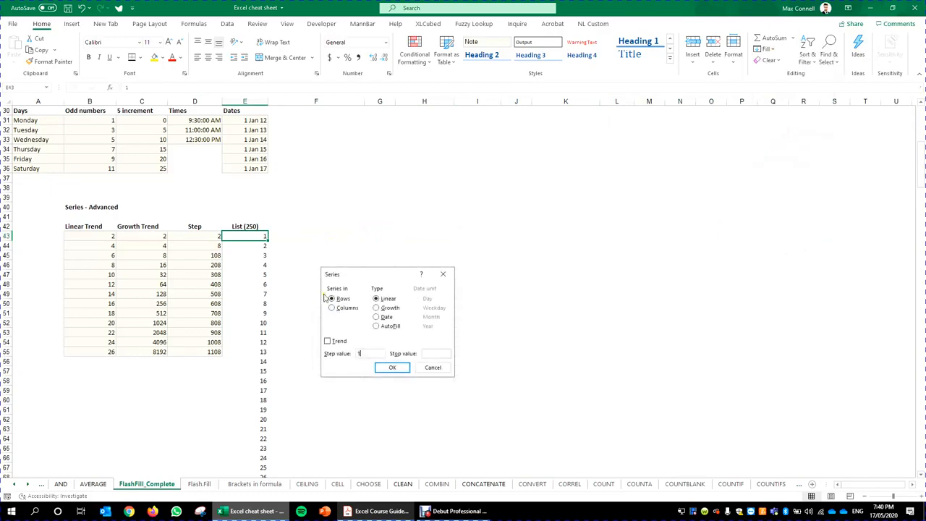
left_click(439, 350)
type("250")
key("Return")
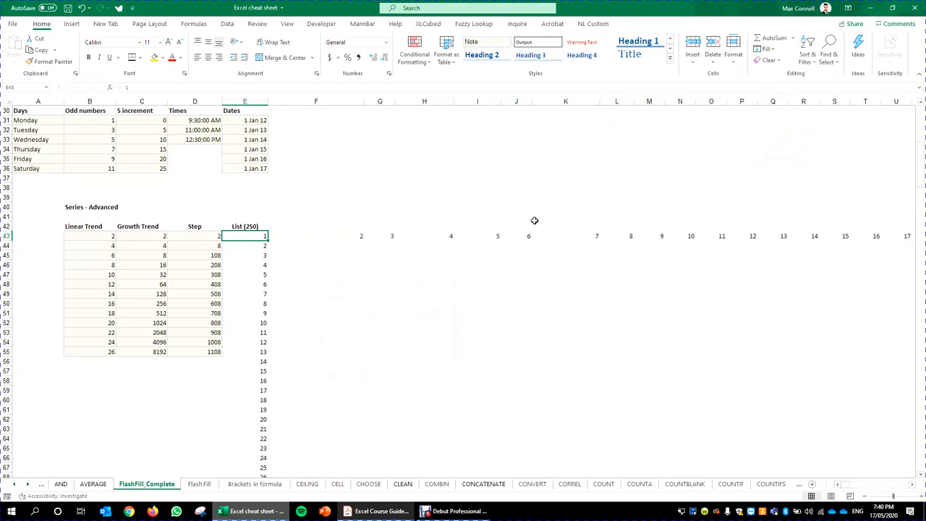
Step: Check the row 43 series, then return to the sheet top and the Name heading in A4
left_click(442, 230)
key("Down")
key("ctrl+Right")
key("ctrl+Left")
key("ctrl+Left")
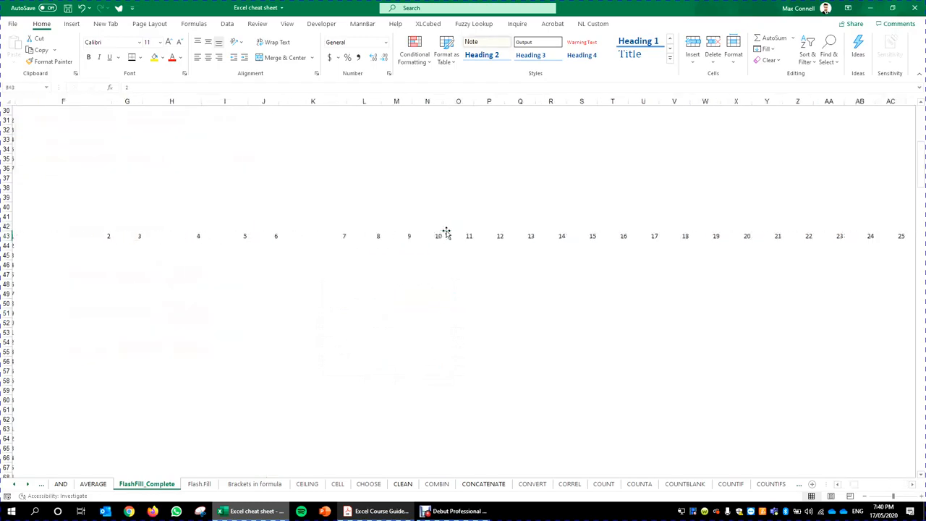
key("Up")
key("Up")
key("ctrl+Home")
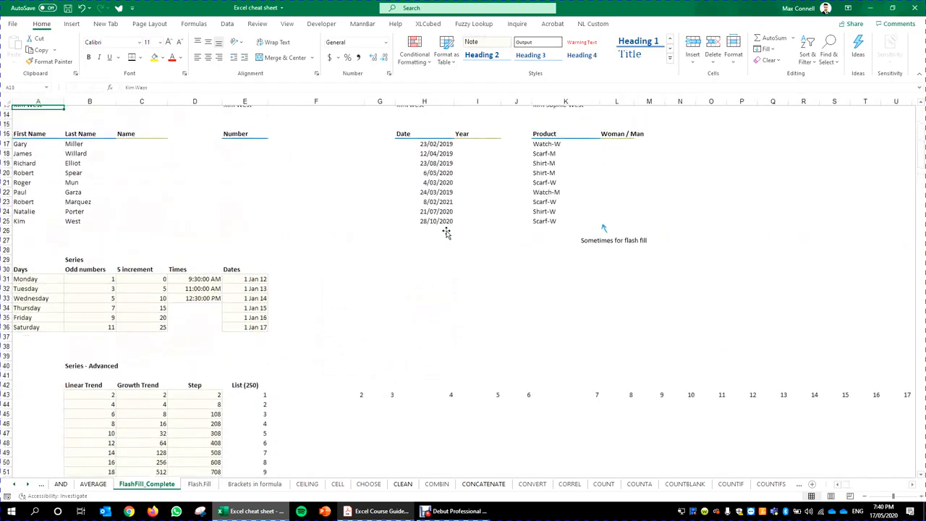
key("ctrl+Down")
key("ctrl+Down")
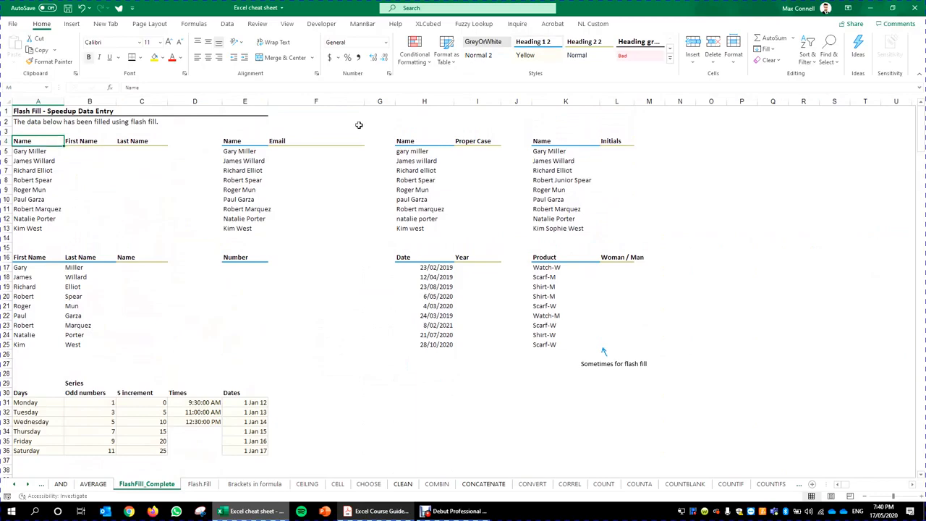
Step: Glance at the word Flash in the Excel course guide PDF, then return to the workbook
left_click(386, 515)
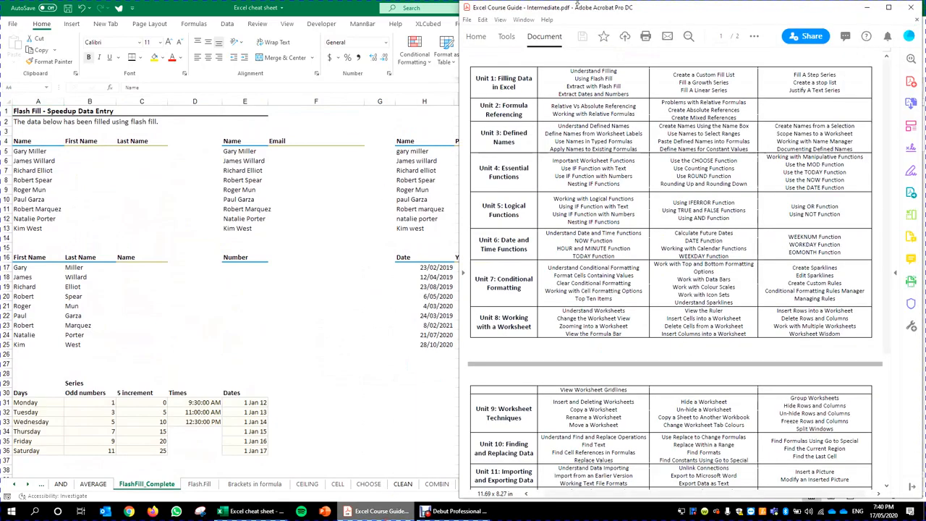
left_click_drag(594, 79, 602, 80)
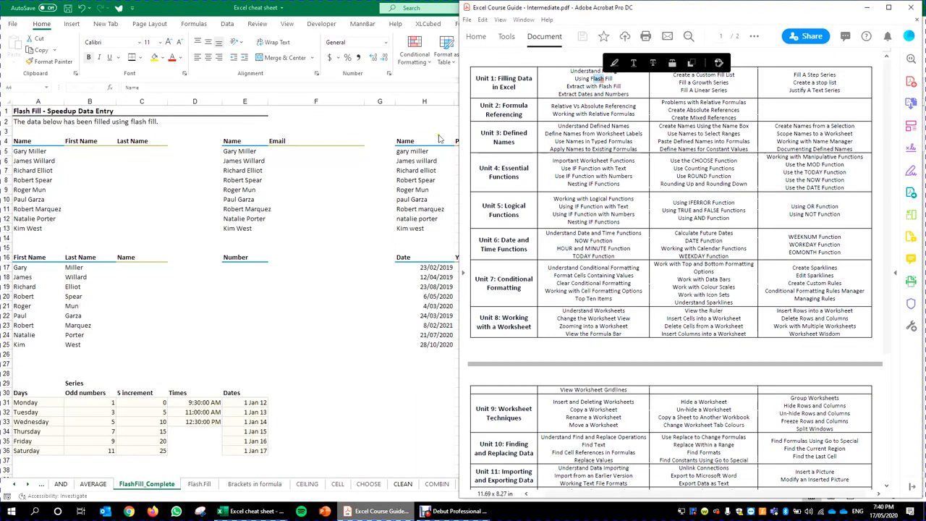
left_click(643, 133)
left_click(111, 291)
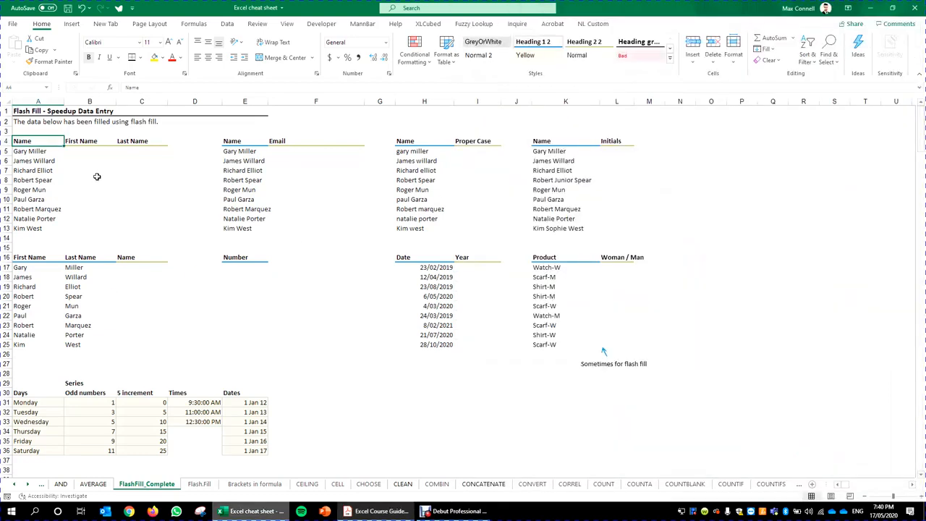
Step: Inspect the full names in A5:A13 and the empty First and Last Name cells beside them
scroll(231, 227, "down", 3)
scroll(186, 351, "down", 6)
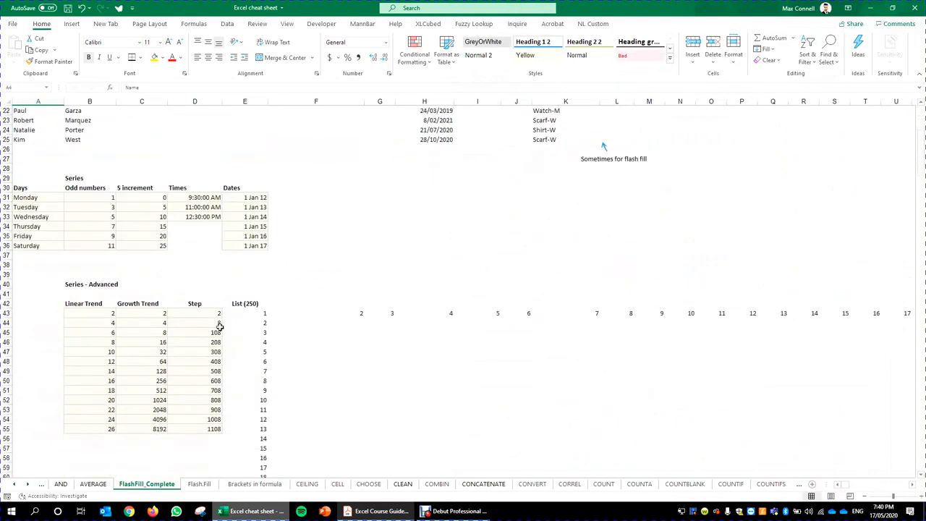
scroll(190, 269, "up", 5)
scroll(195, 284, "up", 4)
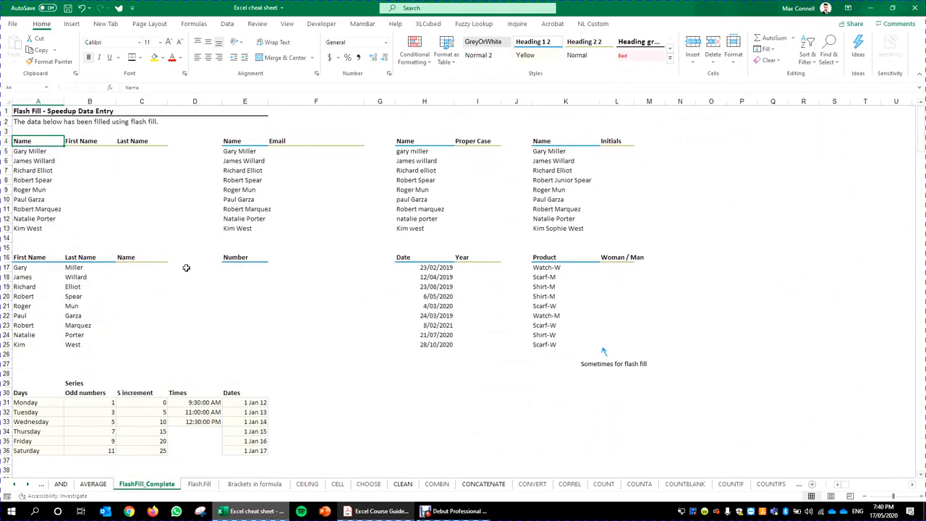
left_click(125, 174)
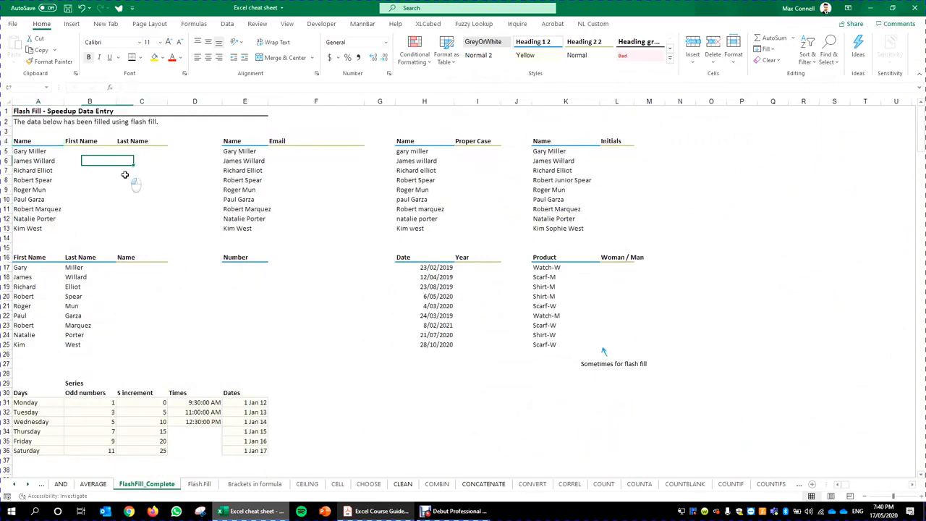
left_click(74, 148)
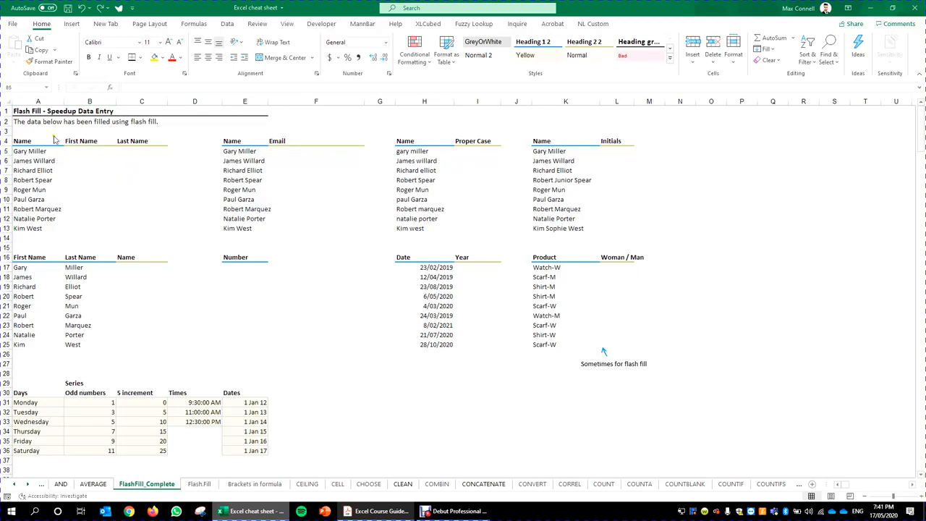
left_click_drag(52, 153, 50, 228)
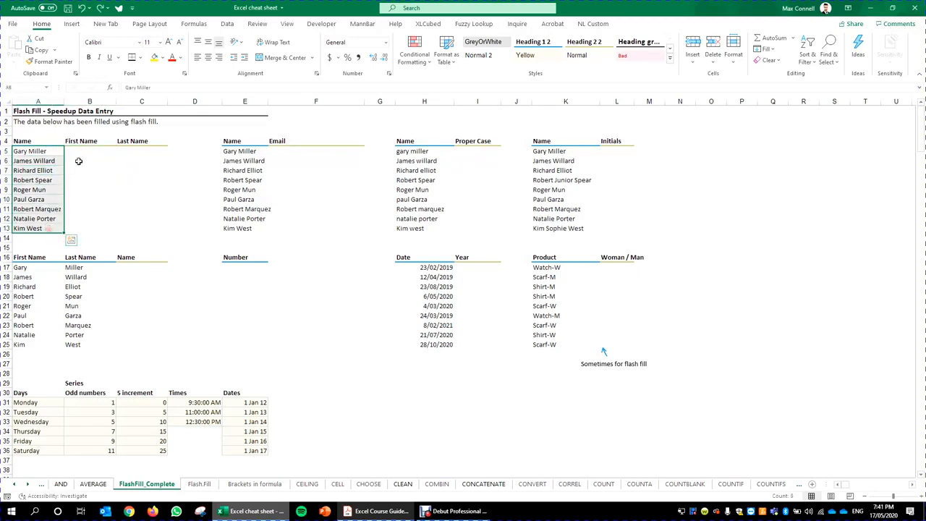
left_click_drag(83, 153, 82, 229)
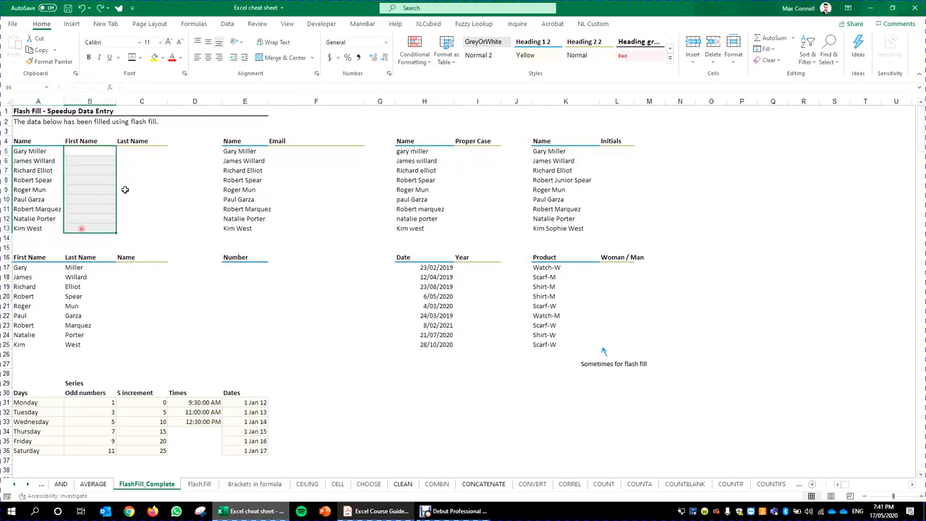
left_click_drag(149, 153, 135, 226)
Step: Type the first person's first name in B5 as the Flash Fill example
left_click(84, 150)
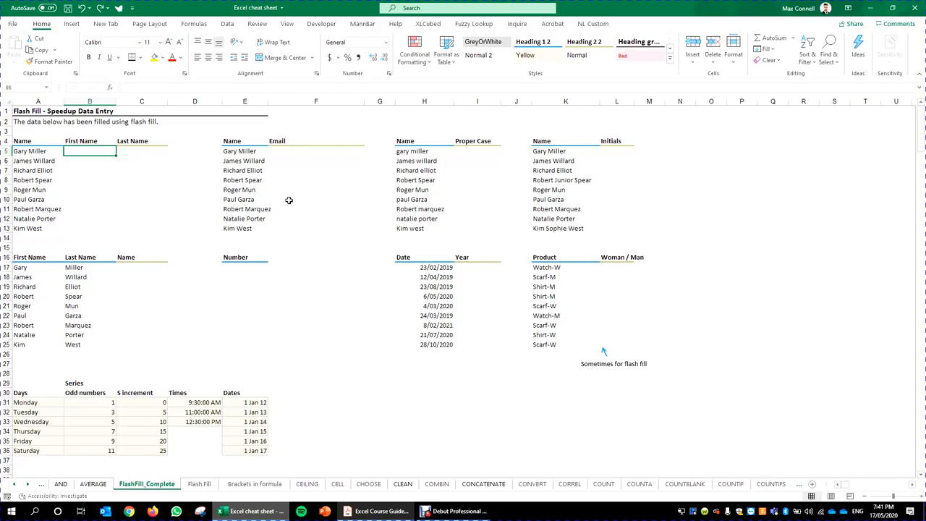
type("Gary")
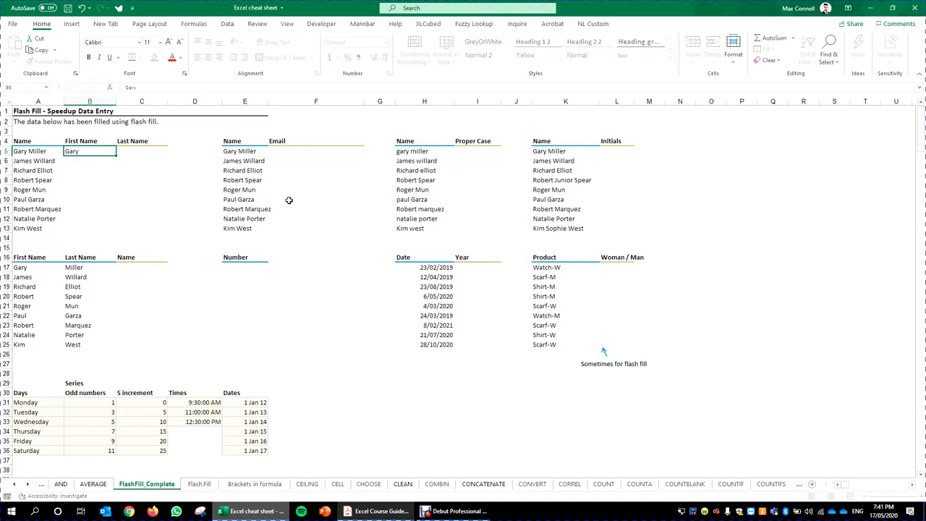
key("ctrl+Return")
left_click_drag(85, 159, 72, 232)
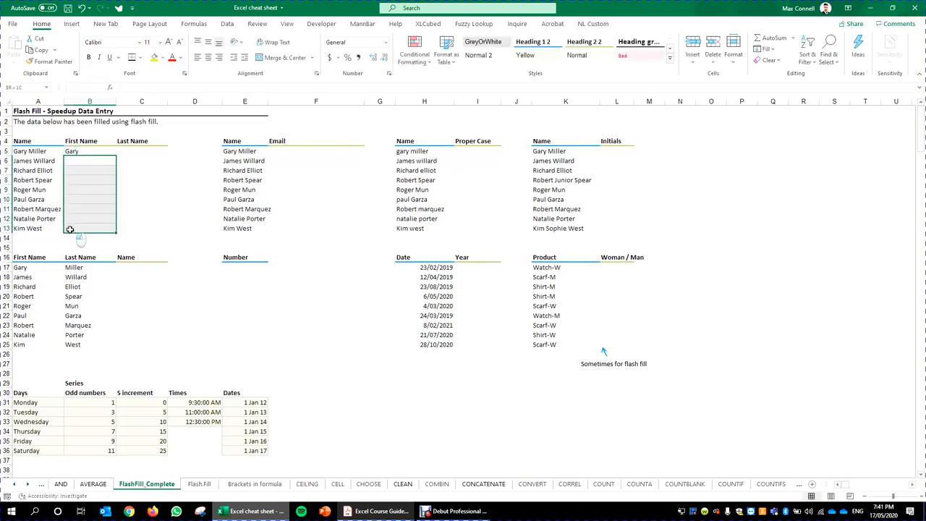
left_click(106, 207)
left_click(103, 151)
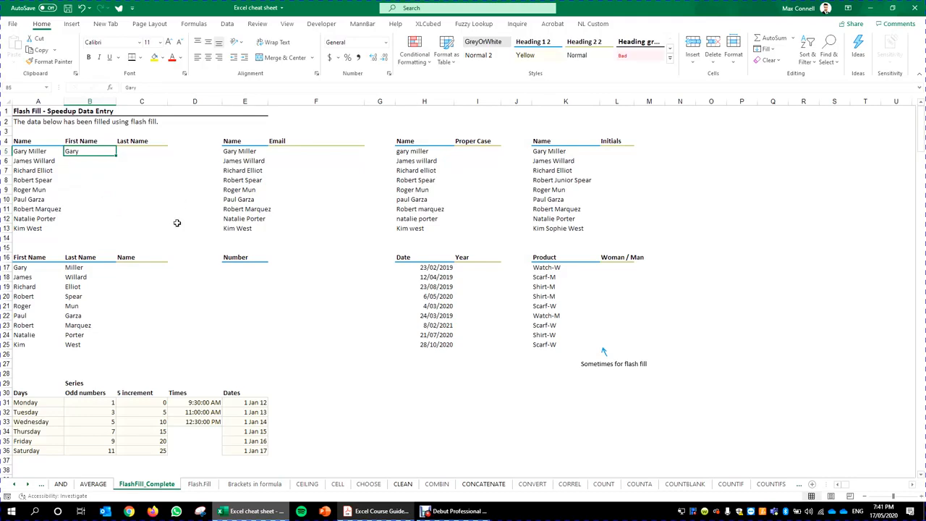
scroll(176, 223, "down", 5)
scroll(148, 262, "up", 5)
Step: Flash Fill first names down to B13 and compare them against the full names
left_click_drag(116, 155, 113, 237)
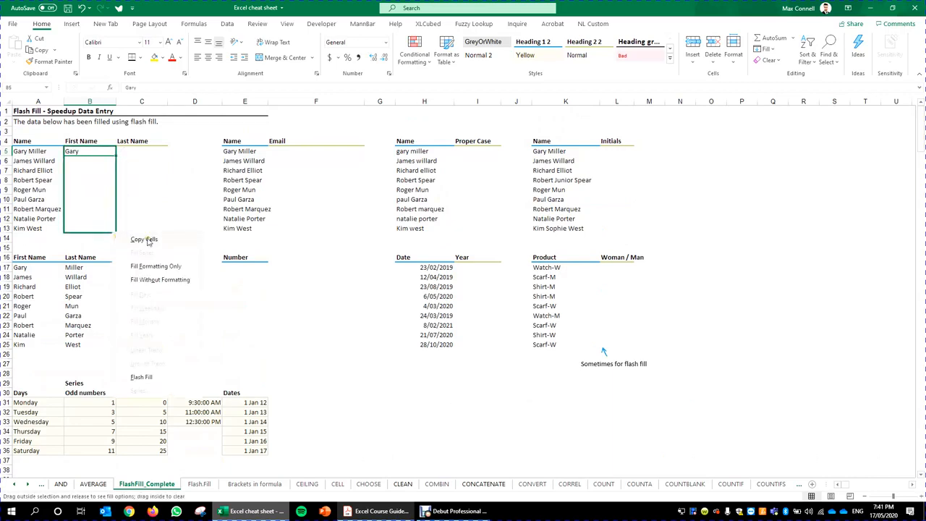
left_click(161, 376)
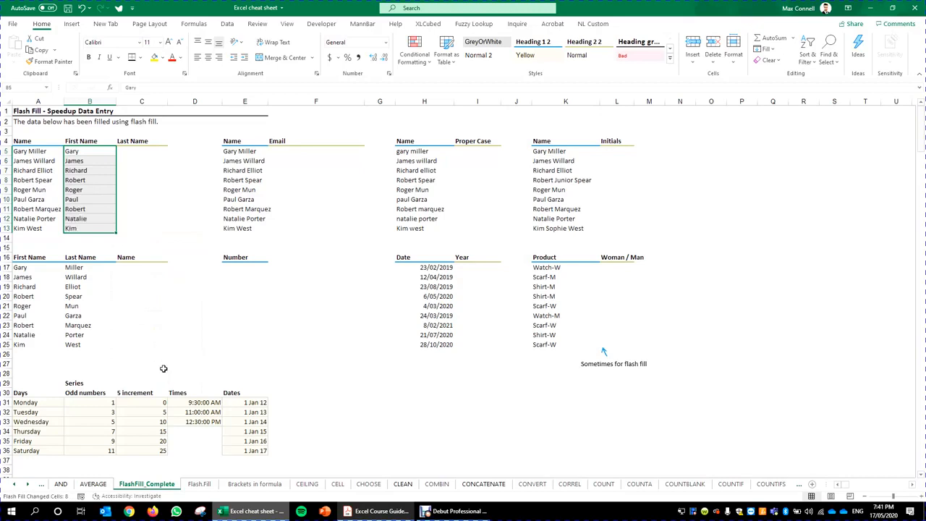
left_click(200, 200)
left_click(76, 154)
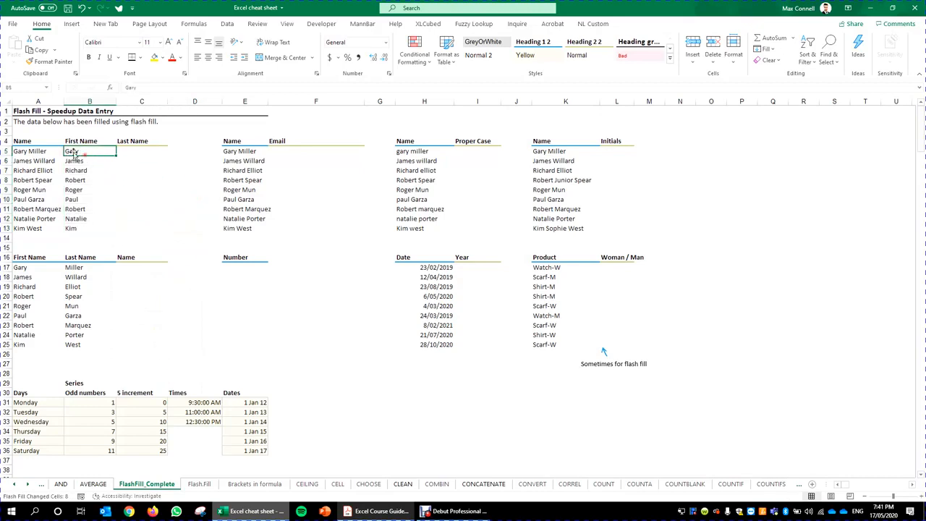
left_click(33, 151)
left_click(89, 149)
left_click(48, 160)
left_click(91, 170)
left_click(37, 189)
left_click(75, 200)
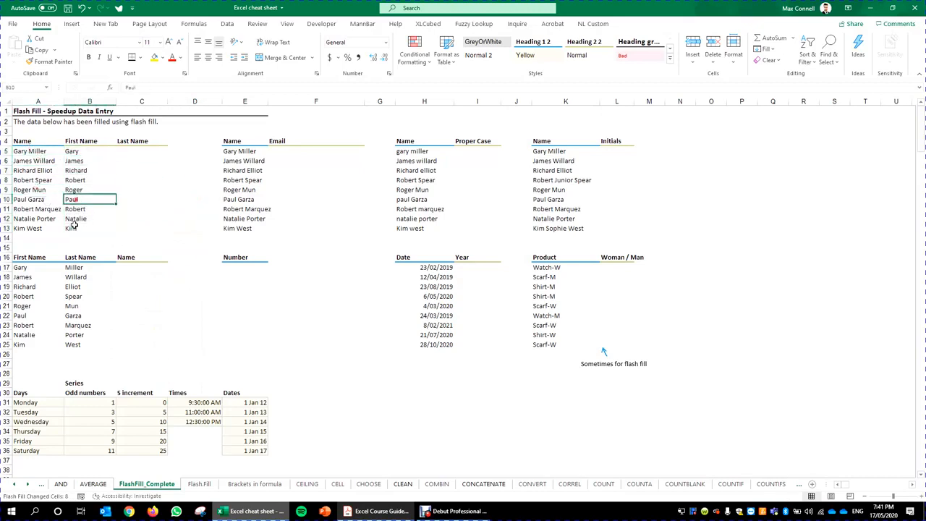
left_click(74, 227)
Step: Clear the flash-filled first names from B6:B13, keeping only the B5 example
left_click_drag(89, 160, 102, 230)
key("Delete")
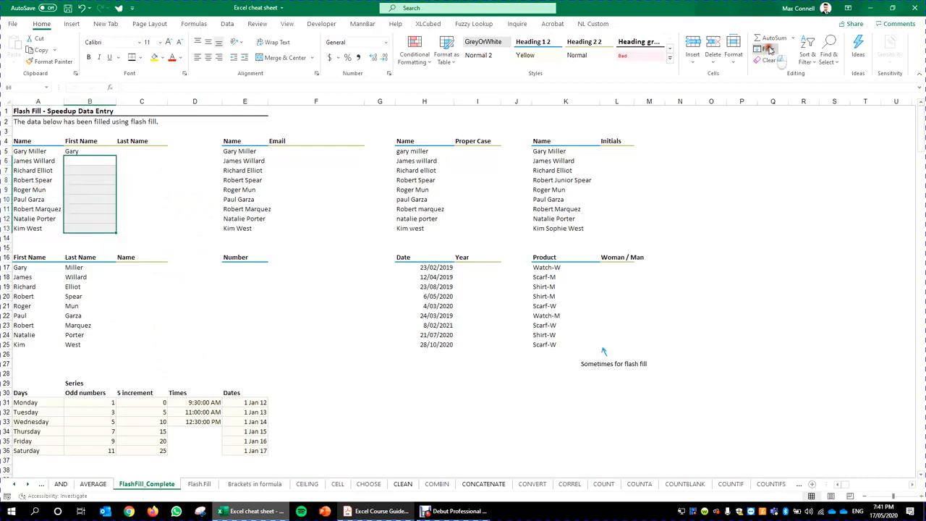
left_click(766, 48)
key("Escape")
left_click(109, 150)
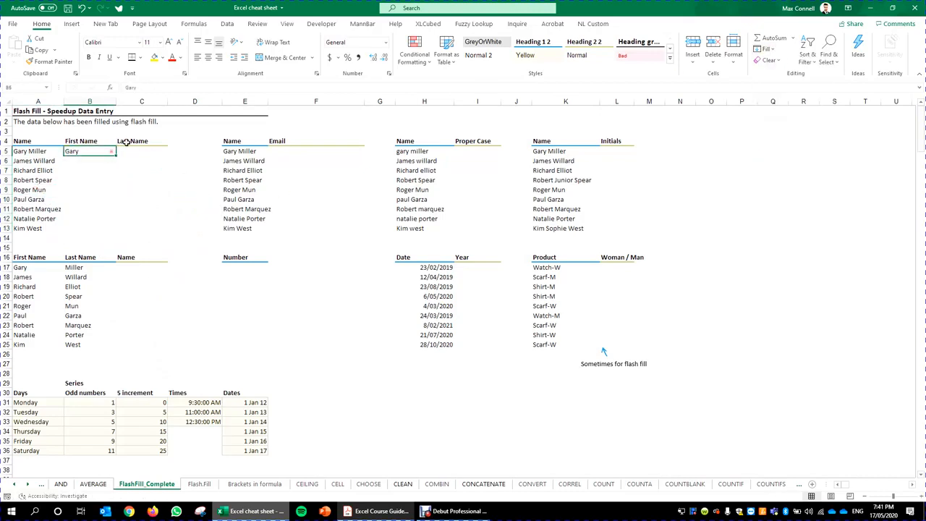
left_click(40, 26)
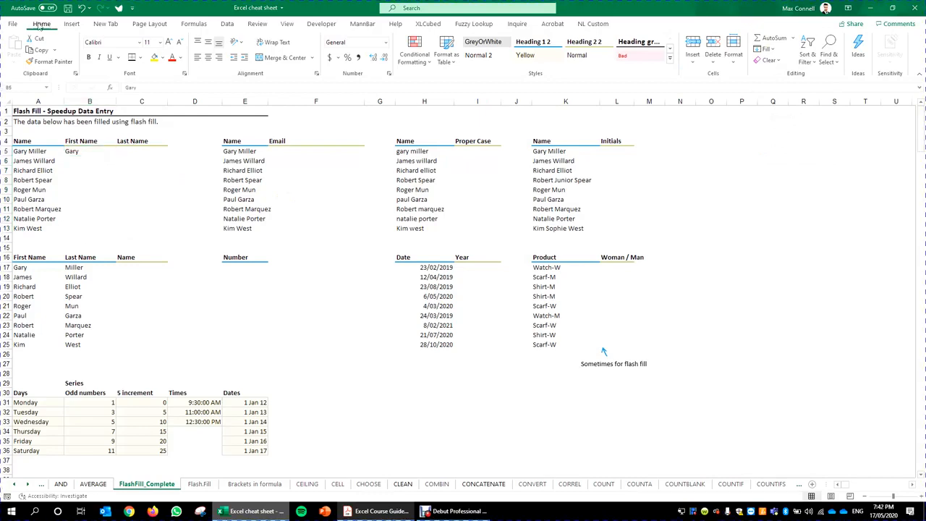
left_click(227, 24)
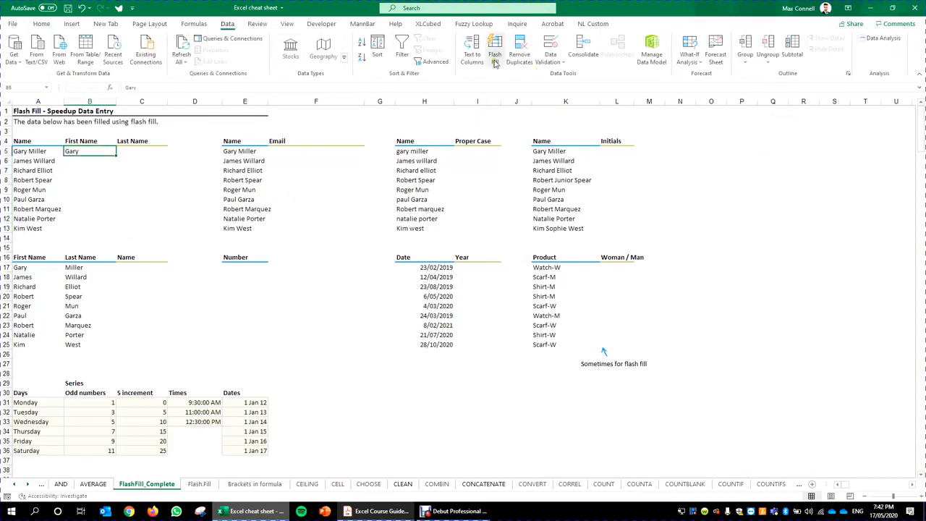
left_click(185, 187)
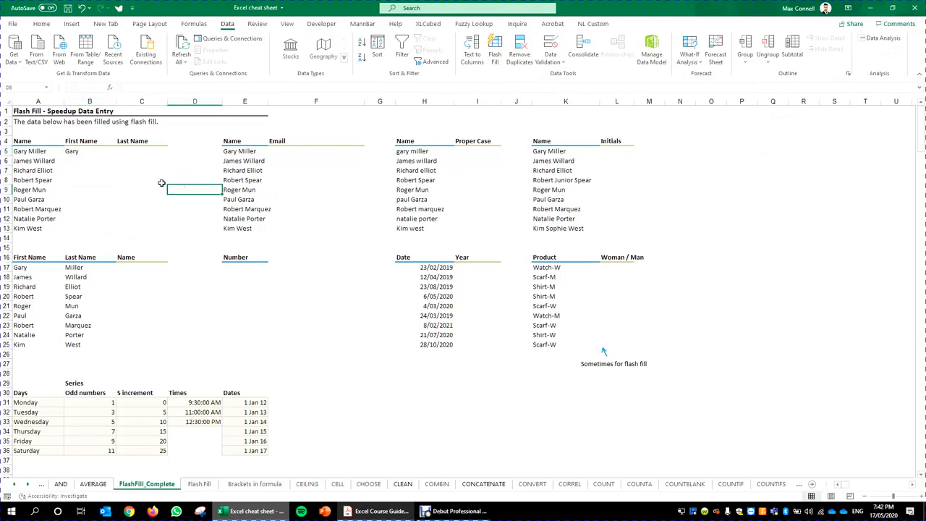
left_click(42, 24)
left_click(101, 153)
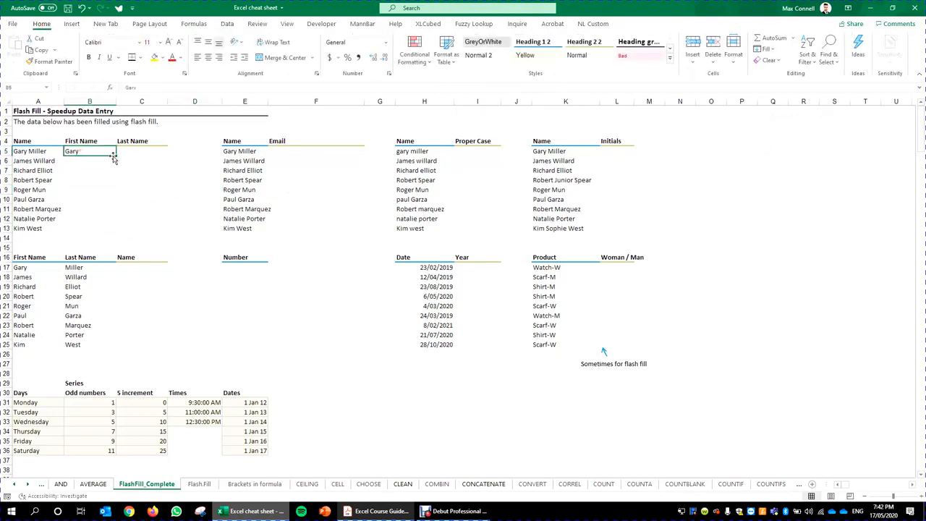
mouse_move(114, 156)
left_mouse_down()
mouse_move(125, 166)
mouse_move(120, 178)
mouse_move(112, 160)
left_mouse_up()
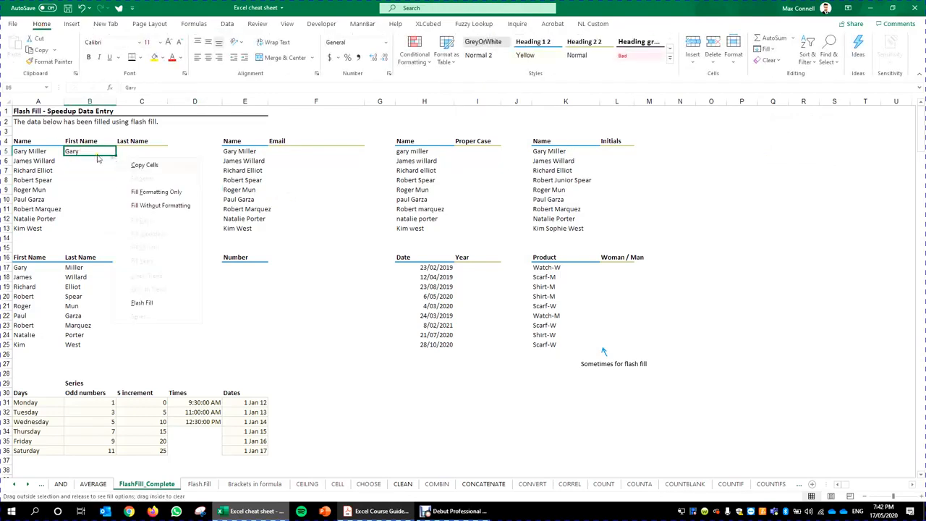
left_click(96, 155)
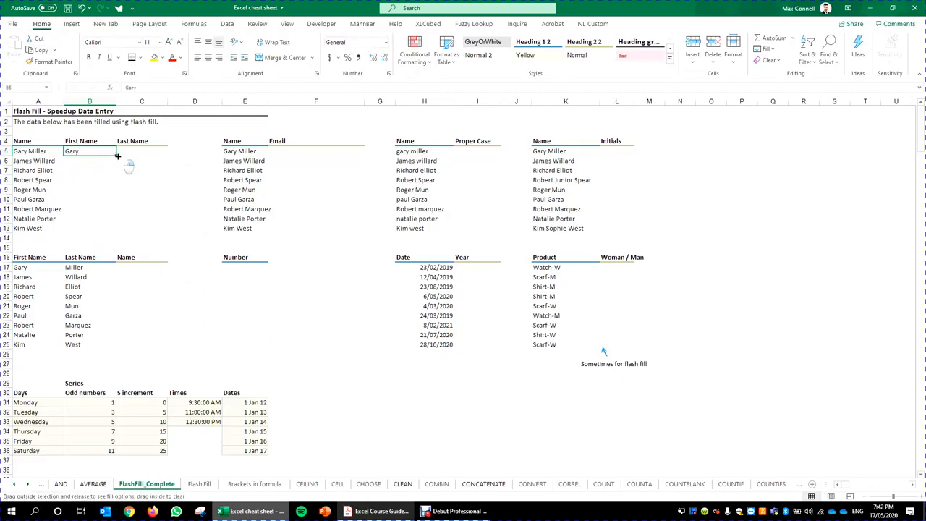
left_click_drag(117, 156, 120, 196)
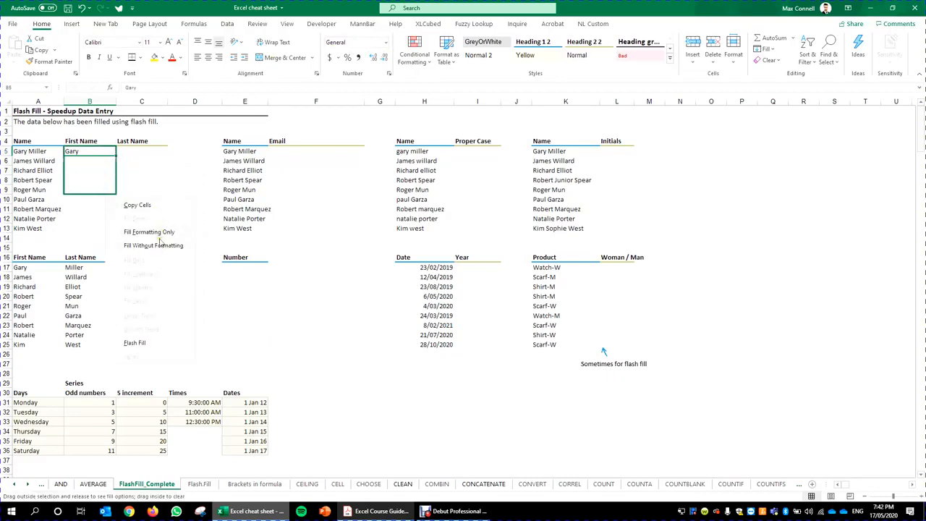
left_click(84, 202)
left_click(106, 159)
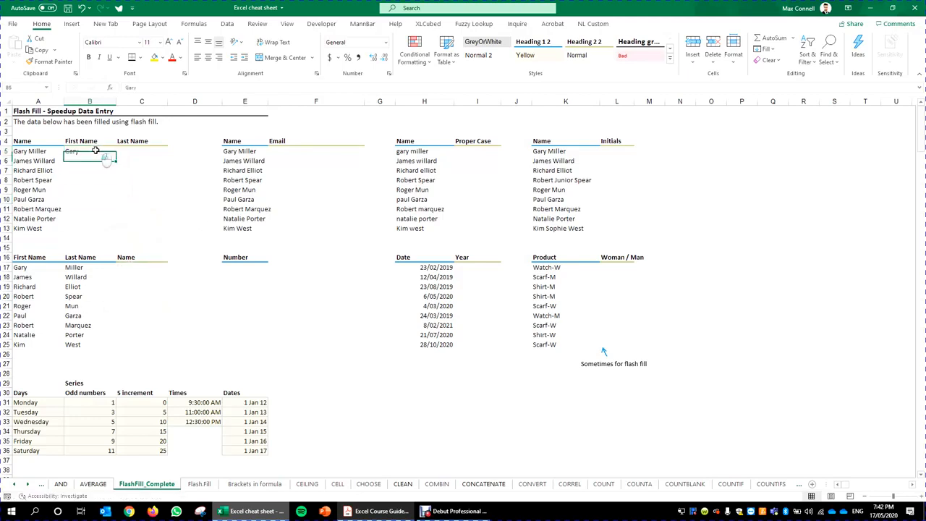
left_click(94, 151)
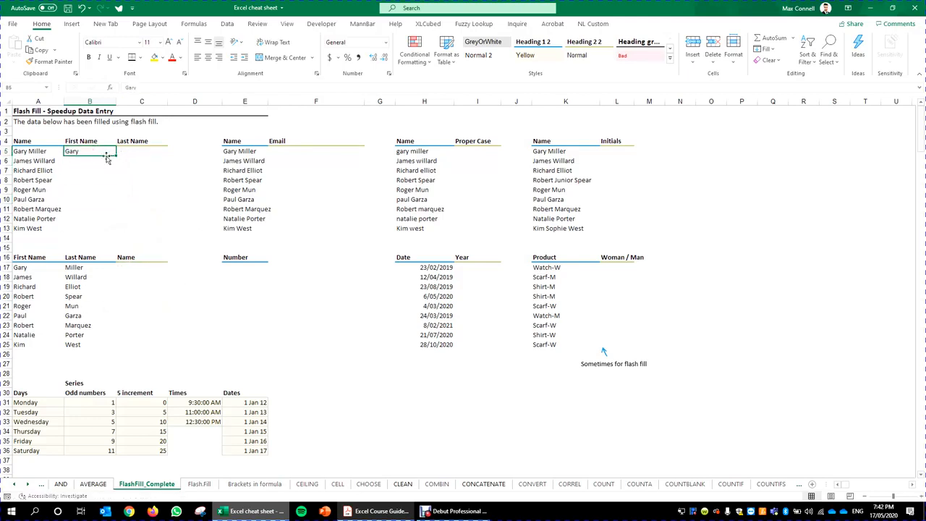
left_click(158, 155)
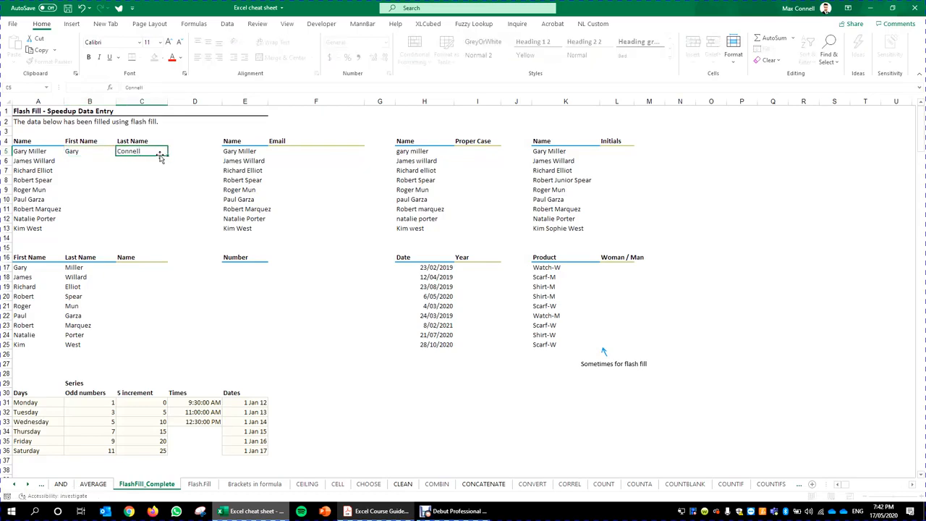
Step: Replace the last name in C5 with the surname matching the full name in A5
key("ctrl+Return")
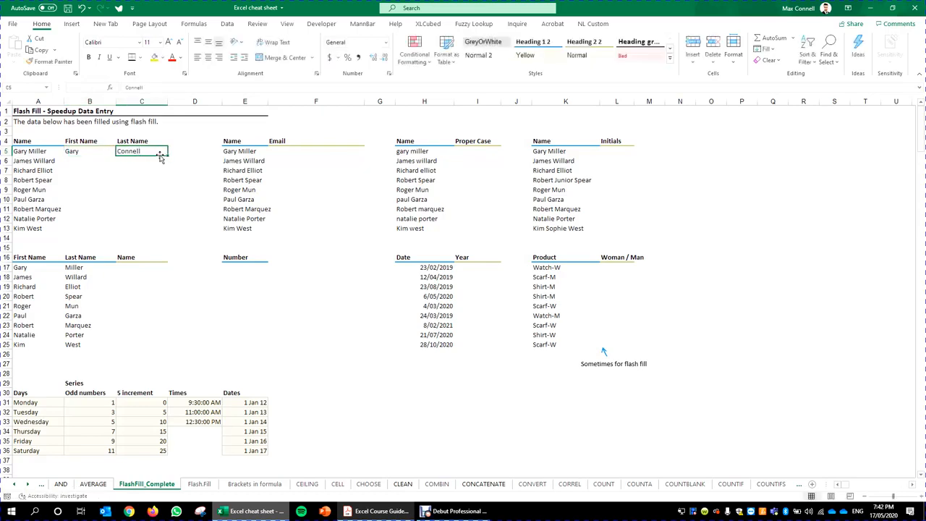
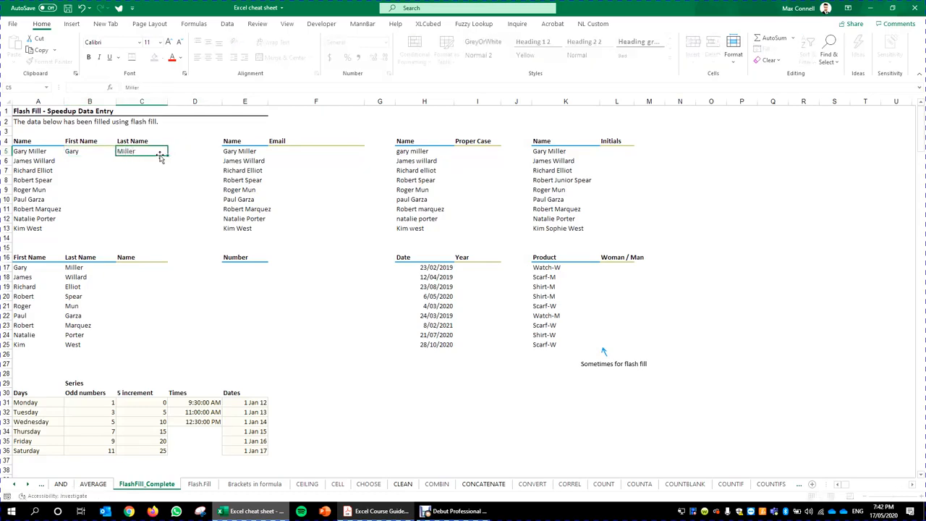
key("ctrl+Return")
key("Left")
key("shift+Right")
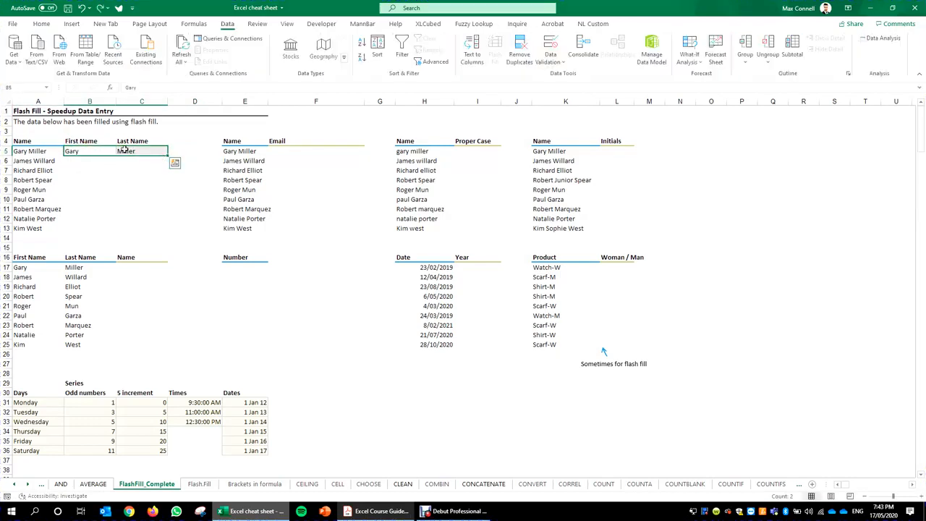
Step: Flash Fill the first names down B5:B13 and the last names down C5:C13
left_click(105, 151)
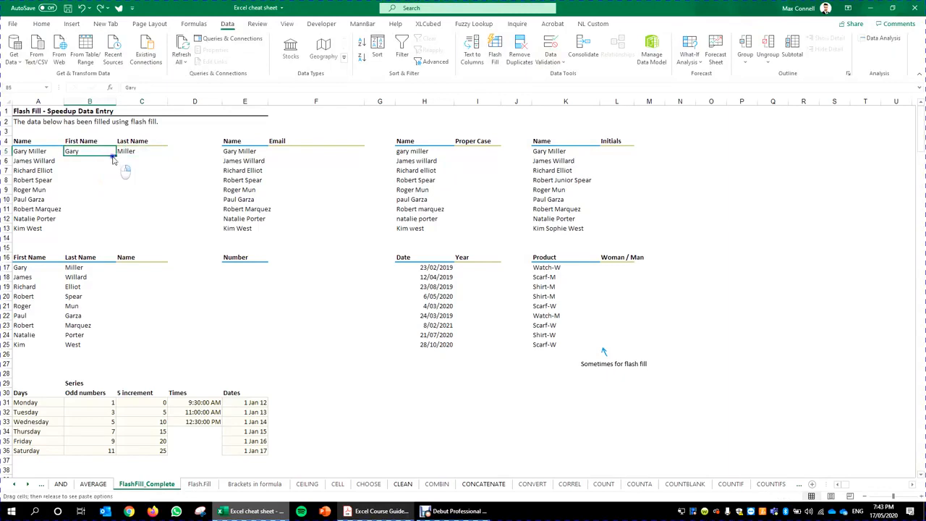
left_click_drag(115, 155, 100, 241)
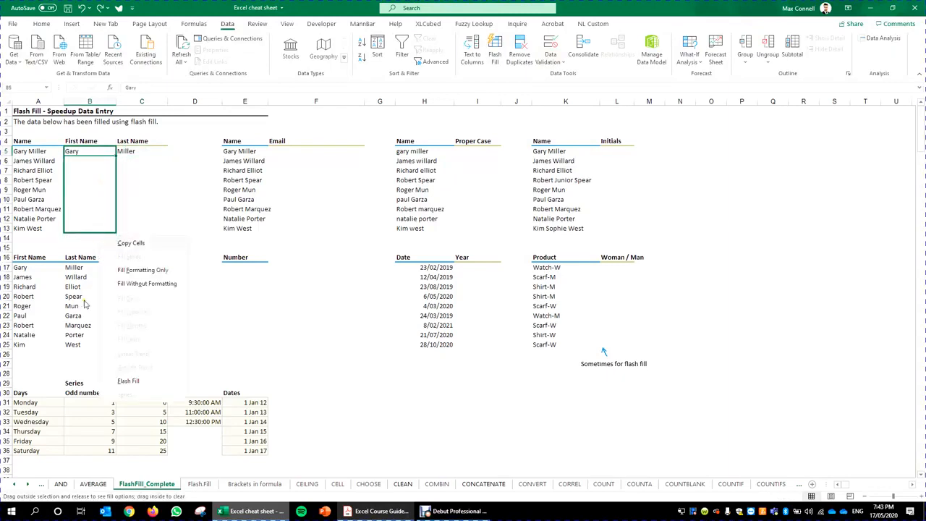
left_click(128, 381)
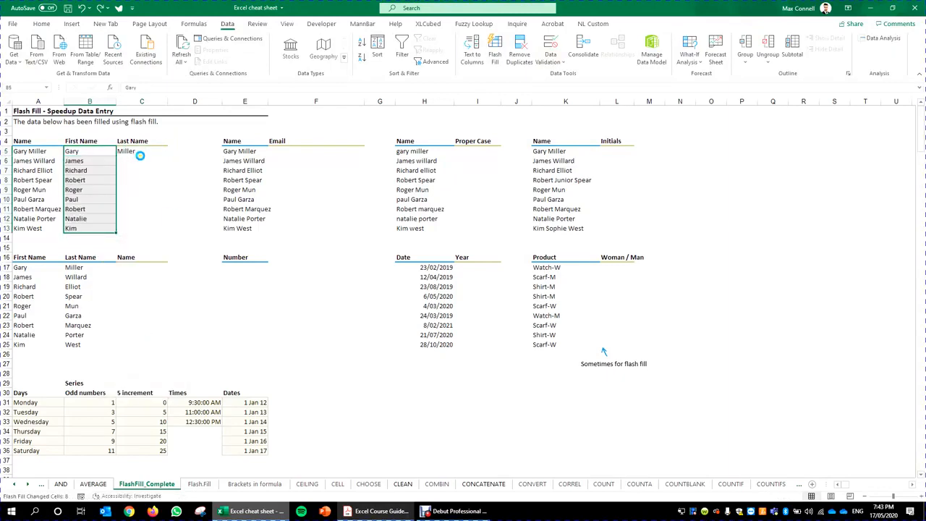
left_click(139, 152)
key("Return")
left_click(156, 150)
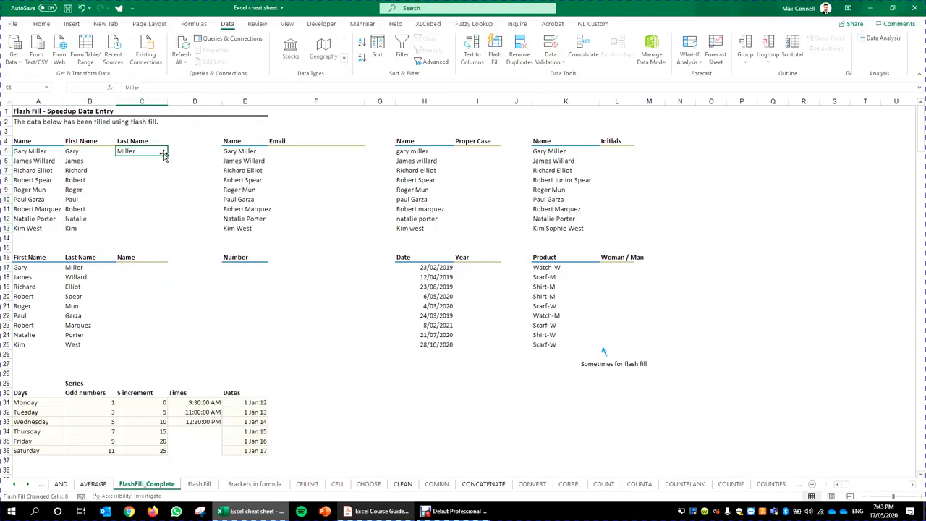
left_click_drag(167, 156, 173, 241)
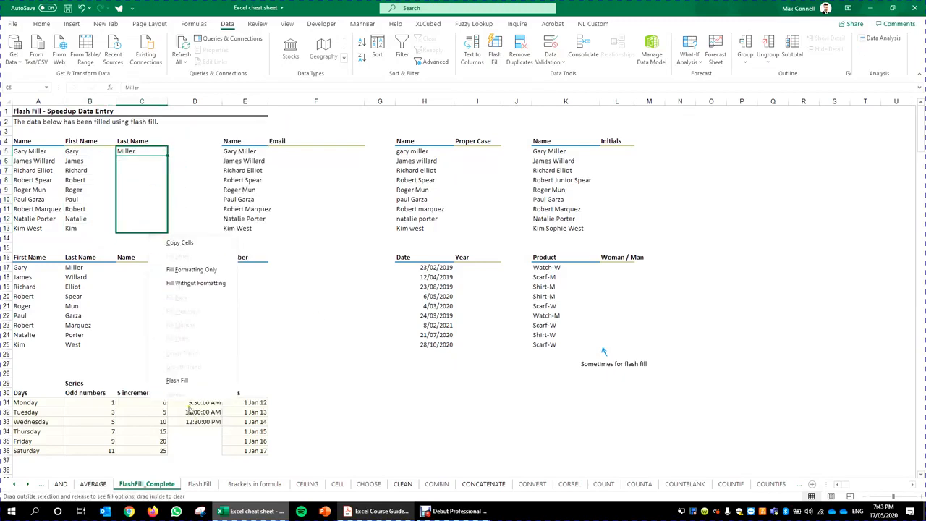
left_click(184, 386)
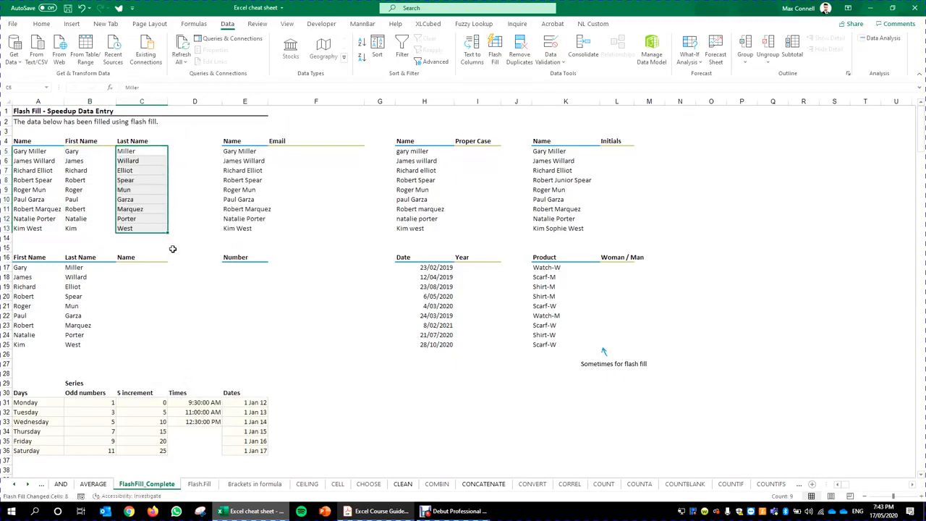
left_click(173, 236)
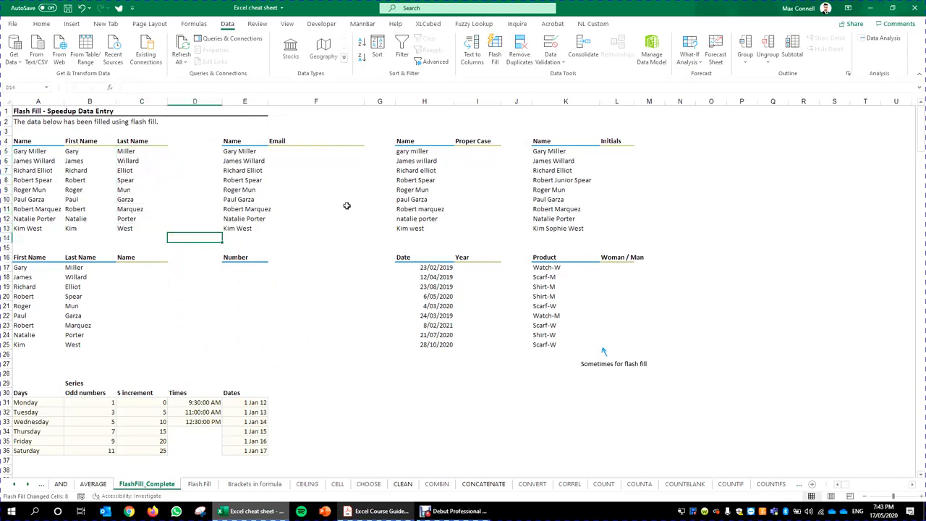
Step: Check the flash-filled first and last names in rows 5–13
left_click(115, 161)
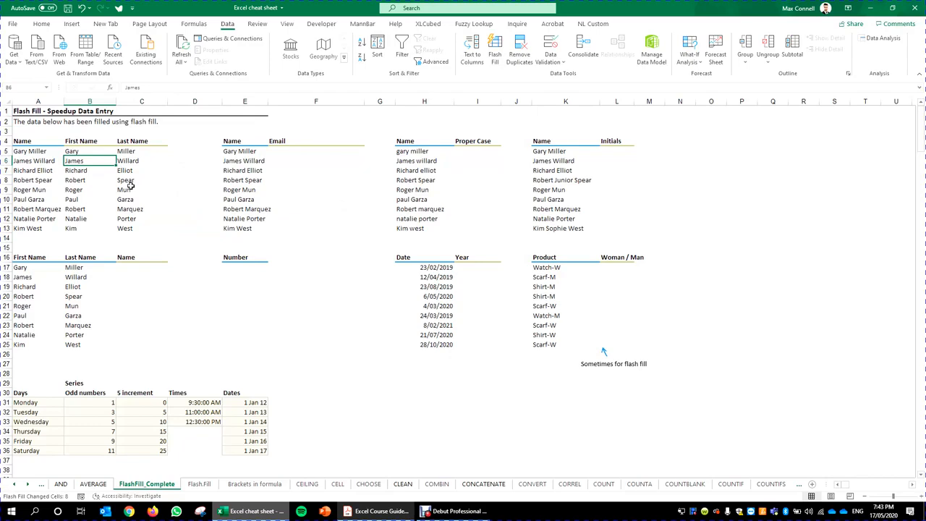
left_click(144, 188)
left_click(141, 178)
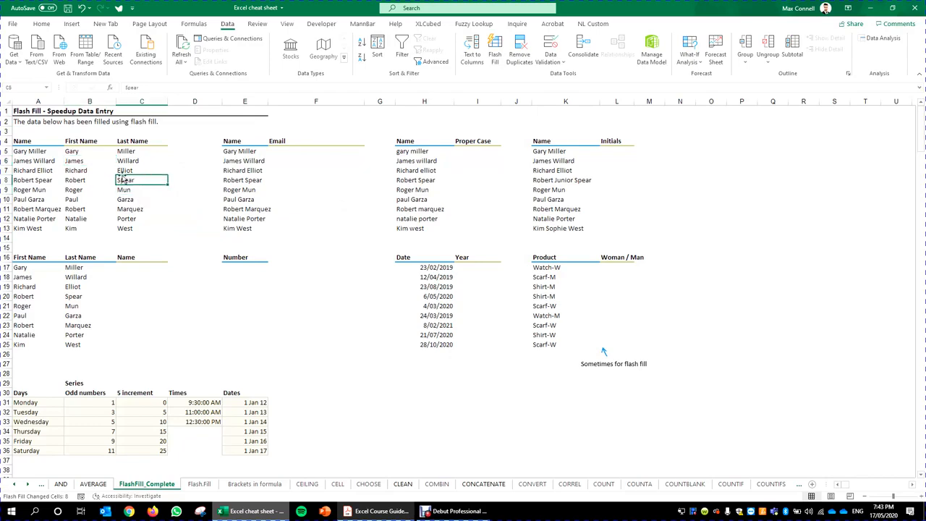
left_click_drag(77, 148, 158, 229)
left_click(33, 180)
left_click(166, 209)
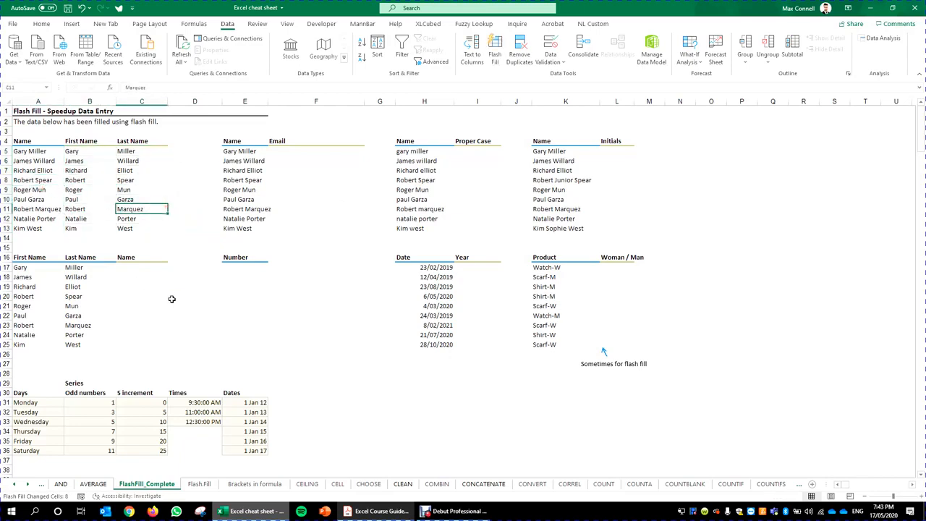
Step: Start a formula in the lower table's Name cell C17 referencing A17
left_click(157, 306)
left_click(133, 269)
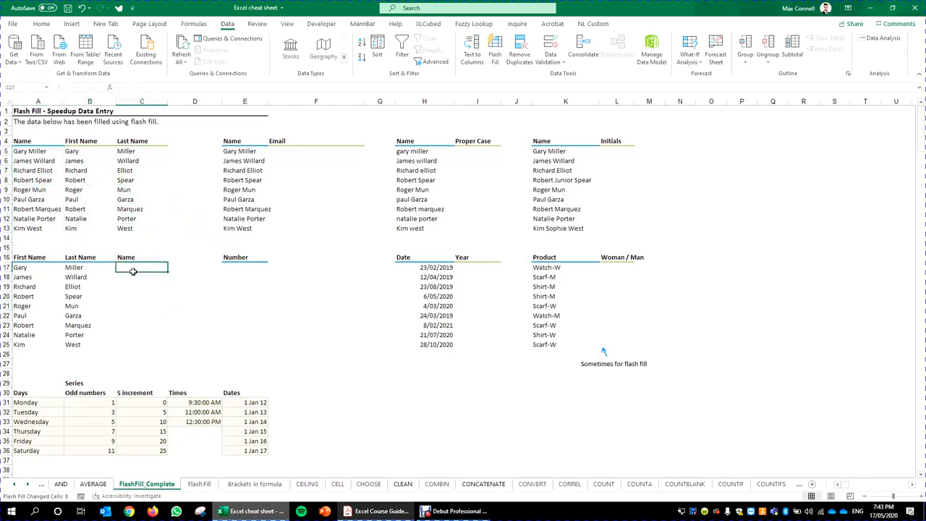
key("Right")
key("Left")
key("Right")
key("Left")
type("=")
key("Left")
key("Left")
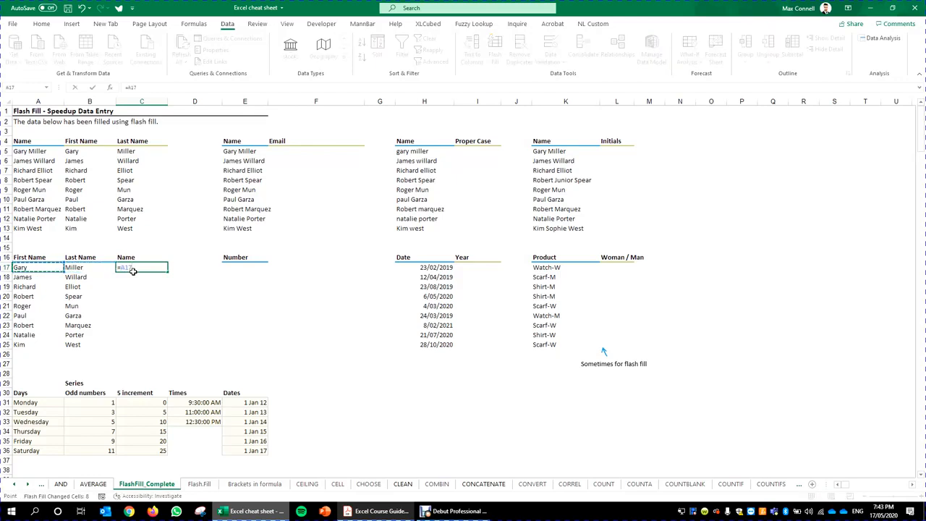
Step: Complete the C17 formula joining A17 and B17, fixing the quote-mark errors
type("&")
type("\" \"&B17")
key("Return")
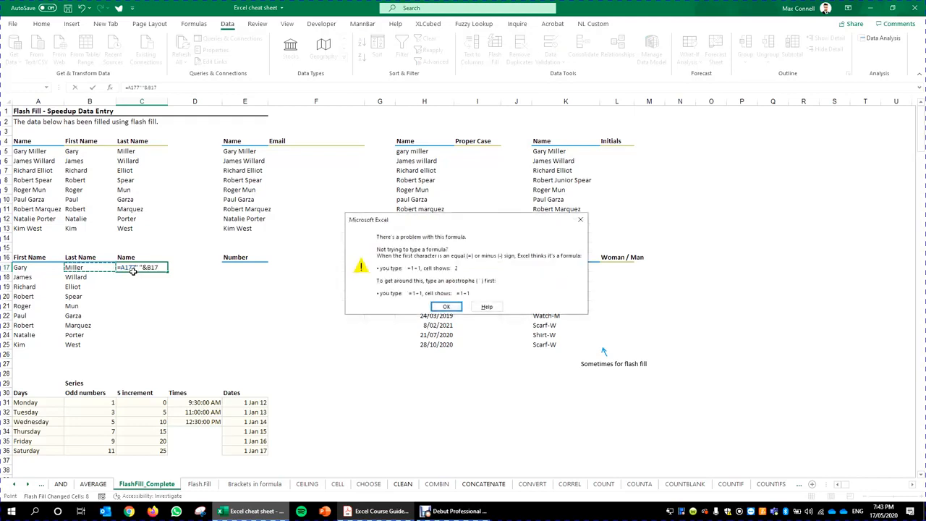
key("Return")
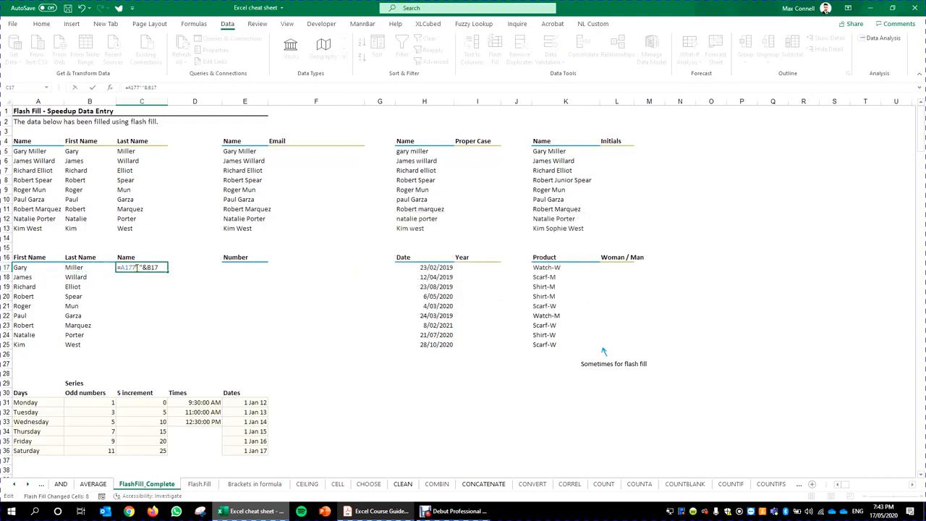
key("Return")
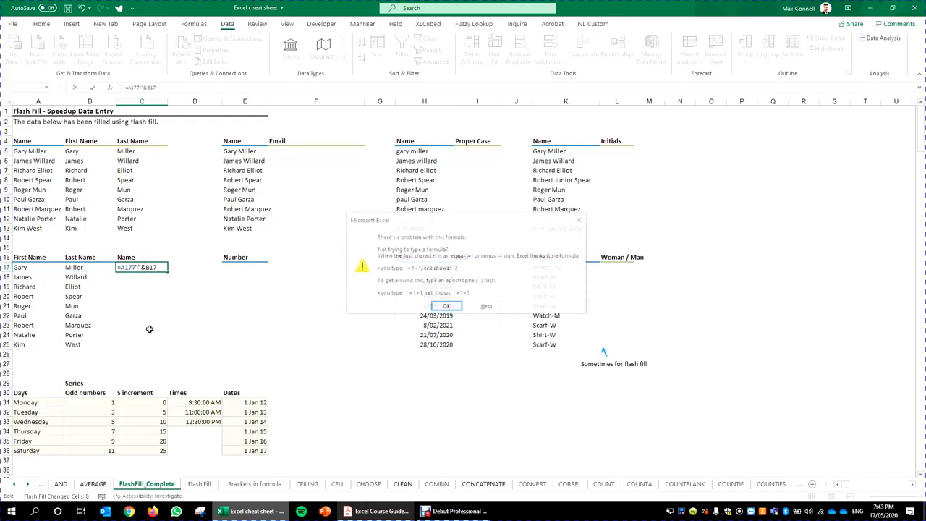
key("Return")
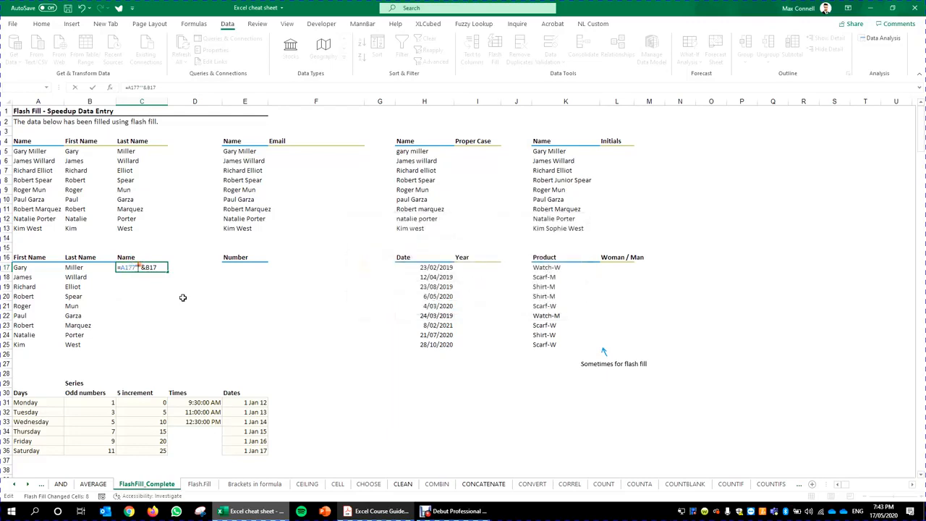
key("BackSpace")
key("BackSpace")
key("ctrl+Return")
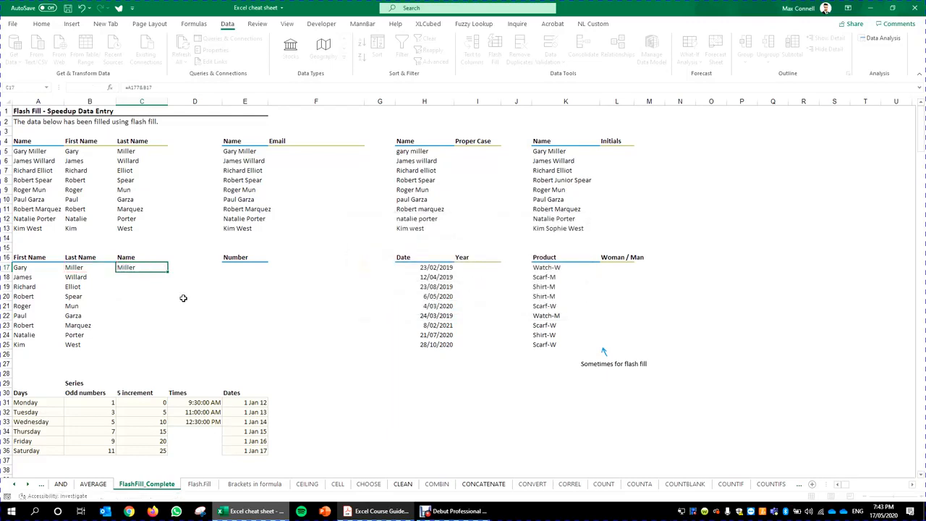
Step: Revise the C17 formula to add a space between names, then clear it
left_click(142, 86)
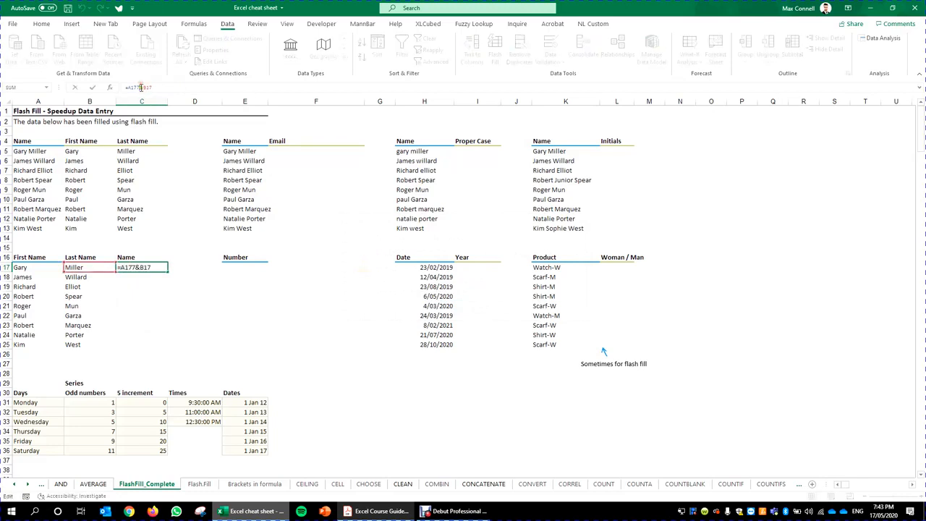
type("\" \"&")
key("ctrl+Return")
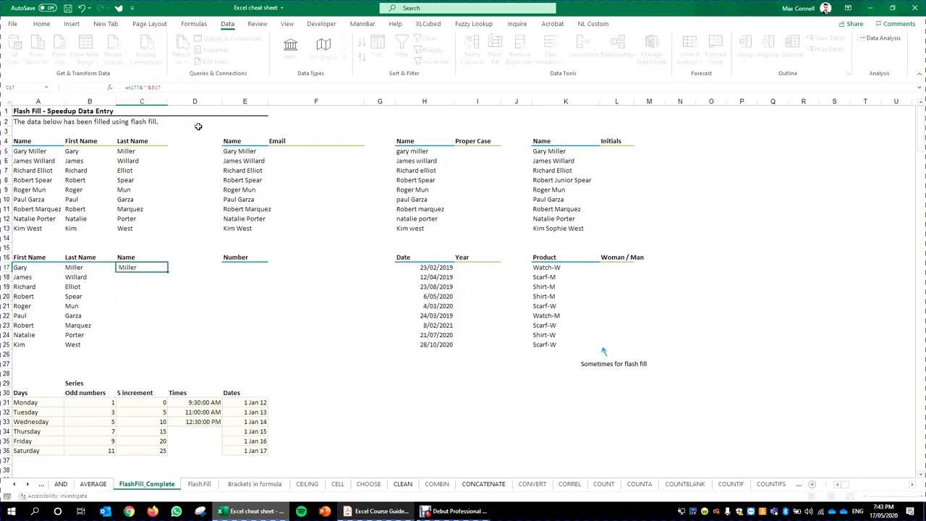
left_click(152, 87)
left_click_drag(83, 441, 87, 433)
left_click(173, 327)
key("Escape")
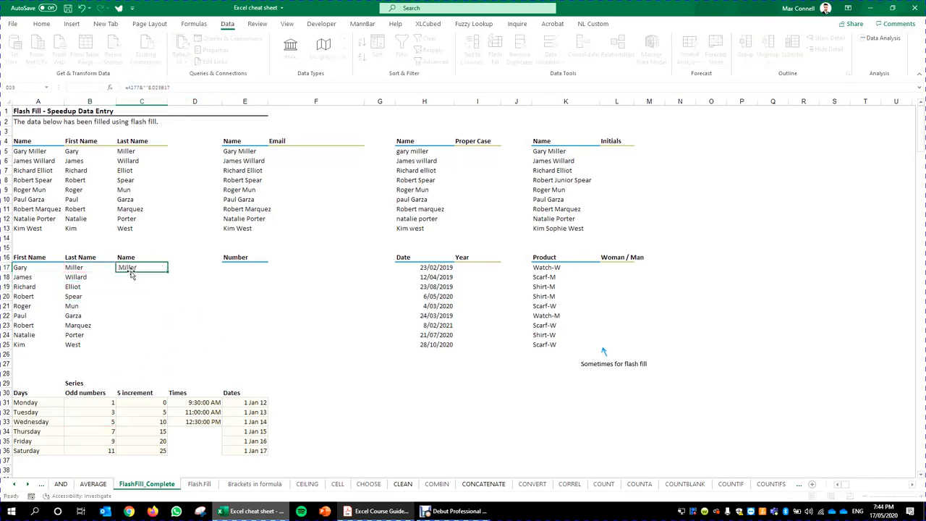
key("Delete")
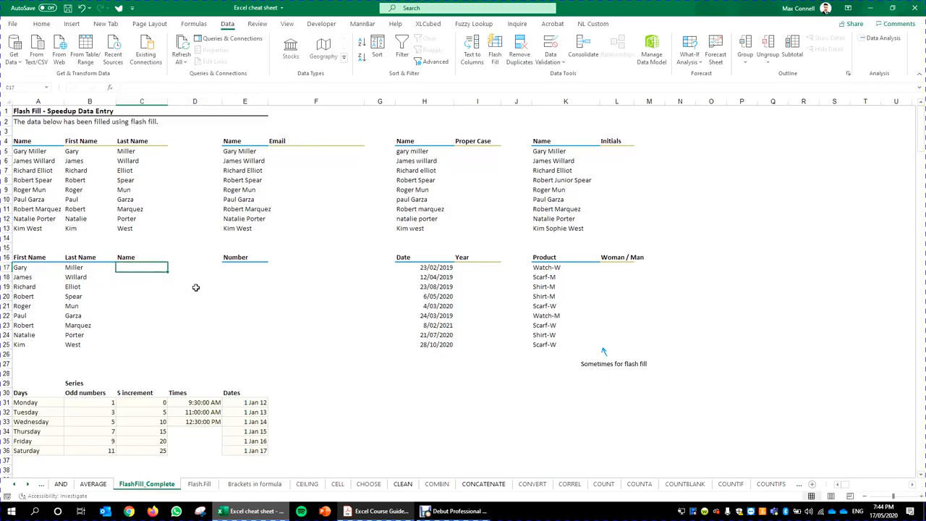
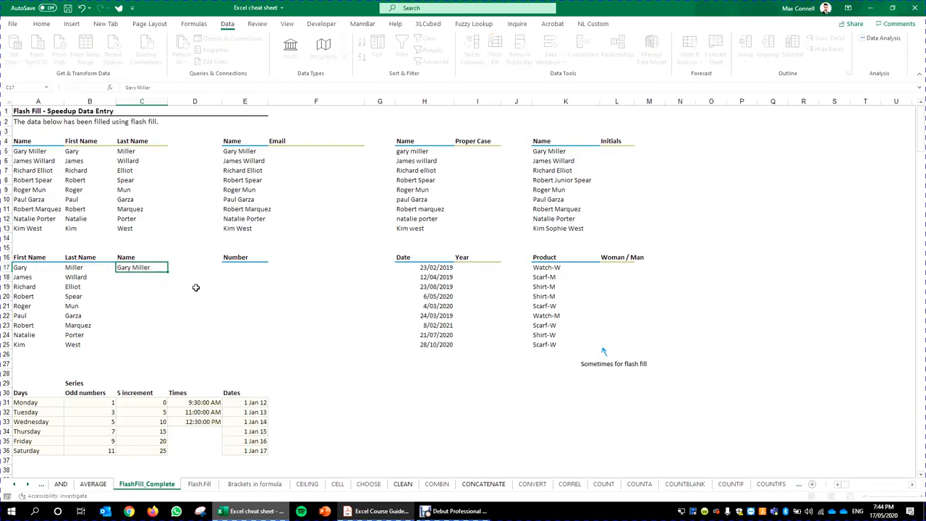
Step: Type the first person's full name in C17 as the example
key("ctrl+Return")
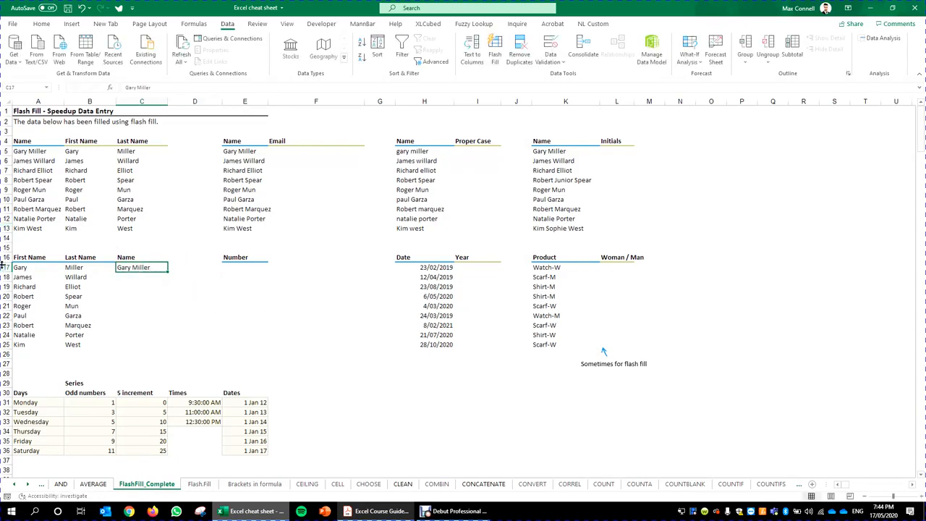
left_click(40, 268)
left_click(90, 265)
left_click(244, 306)
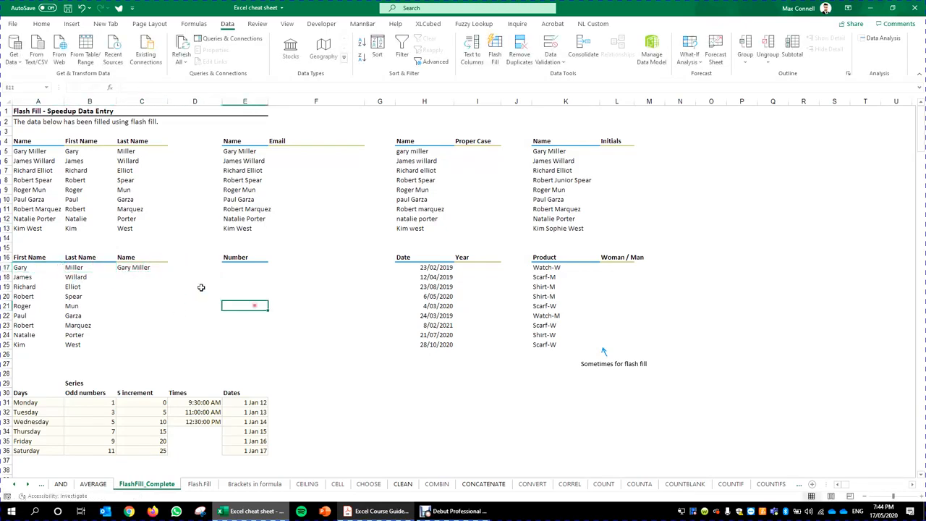
Step: Flash Fill full names down the Name column from C17 to C25
left_click(163, 271)
left_click_drag(166, 273, 165, 355)
left_click(217, 332)
left_click(256, 337)
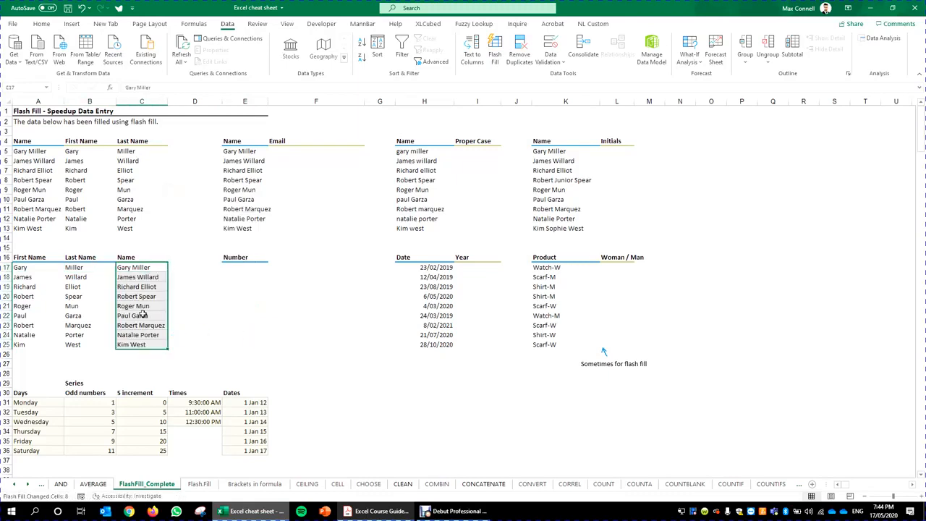
Step: Move to the first empty Email cell, F5, in the upper table
left_click(251, 285)
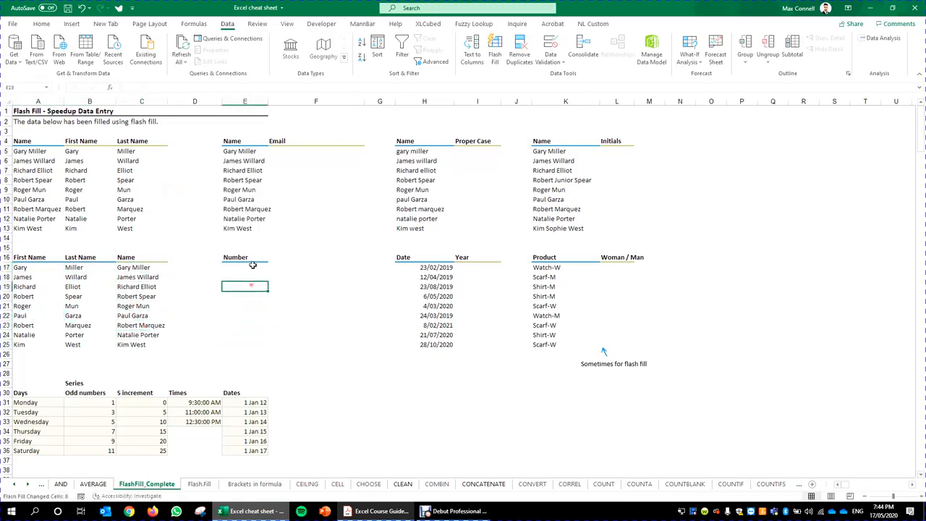
left_click(252, 257)
left_click(380, 210)
left_click(356, 199)
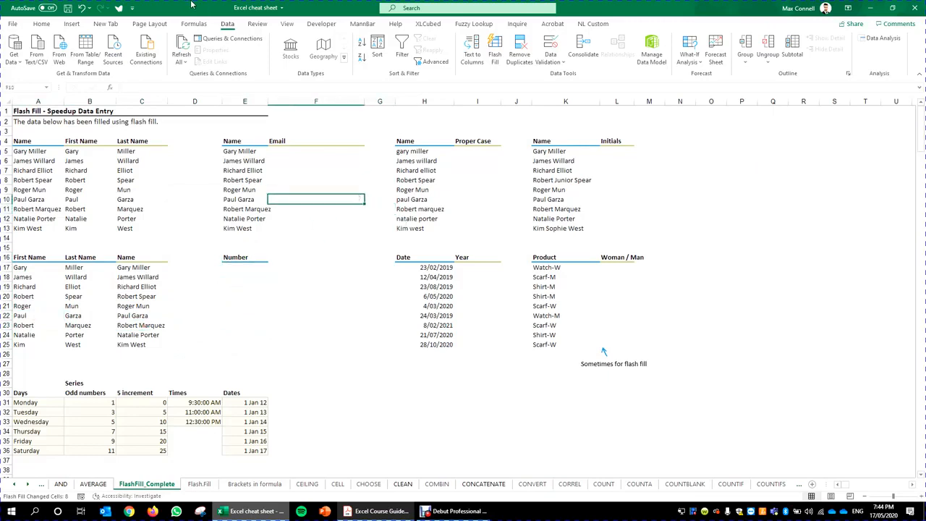
left_click(319, 151)
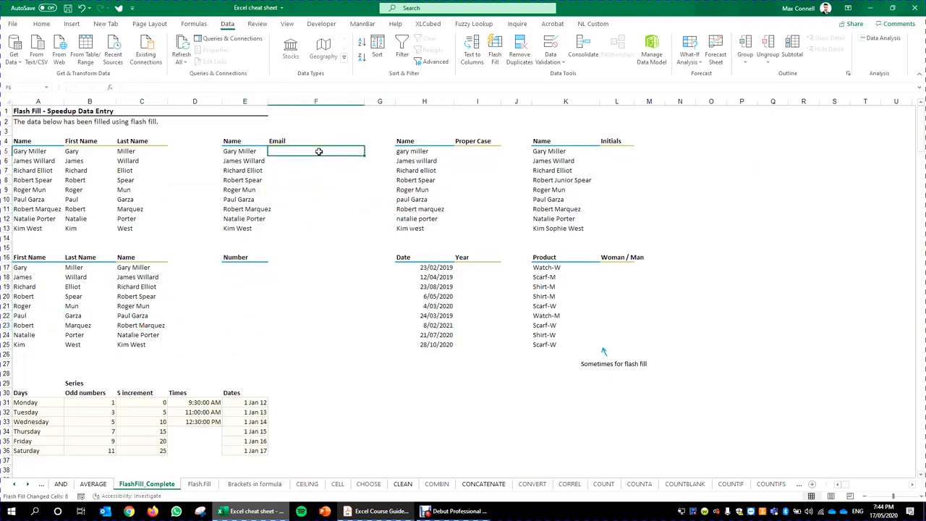
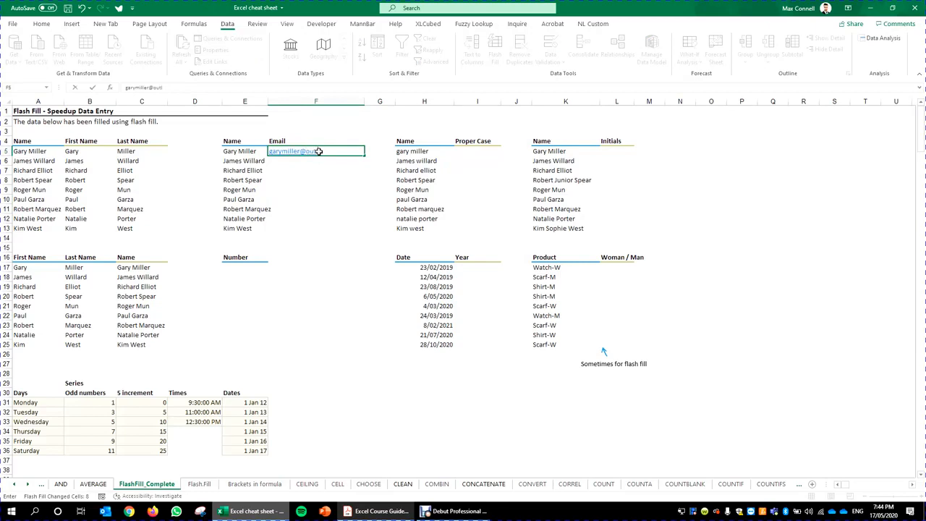
Step: Enter an example outlook.com address in F5 and Flash Fill it down to F13
key("ctrl+Return")
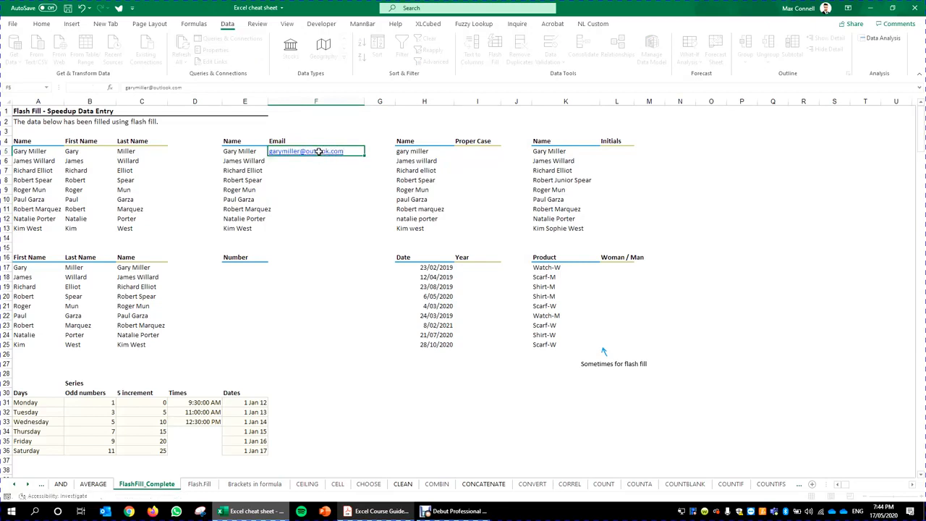
left_click(335, 200)
left_click(351, 154)
left_click_drag(363, 155, 374, 234)
left_click(417, 377)
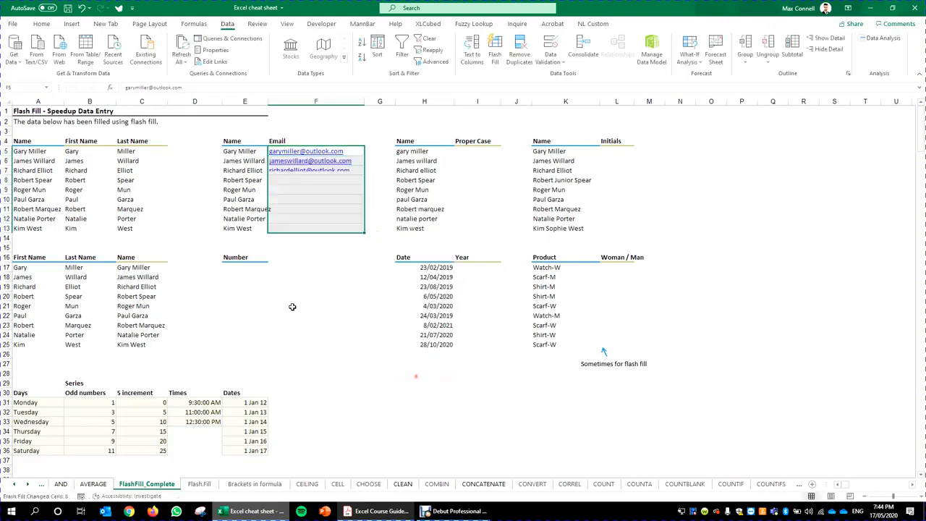
left_click(357, 294)
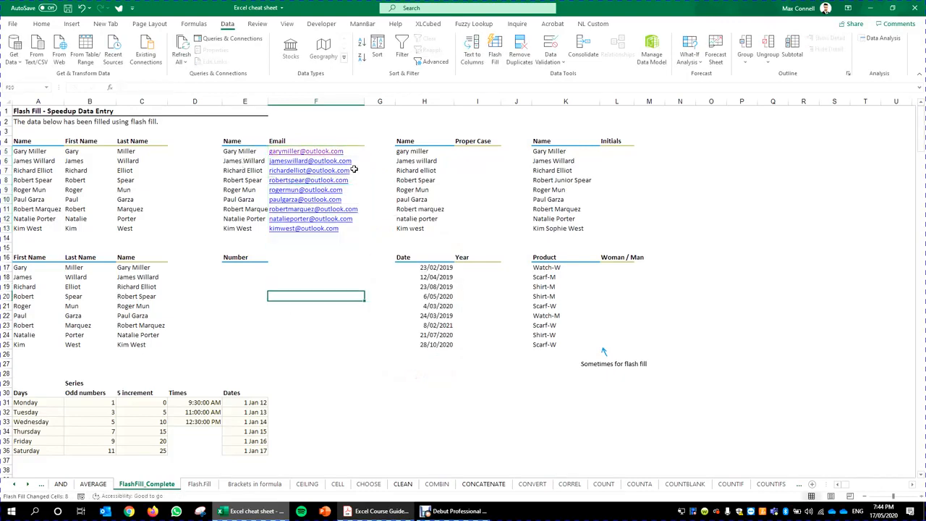
Step: Go to the first Proper Case cell, I5, and type the first person's full name
left_click(328, 335)
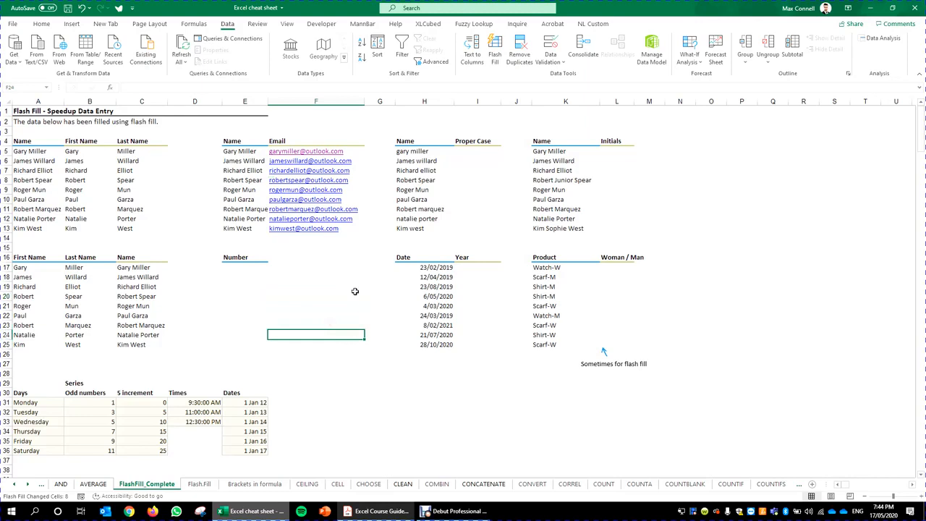
left_click(357, 294)
left_click(470, 163)
left_click(472, 144)
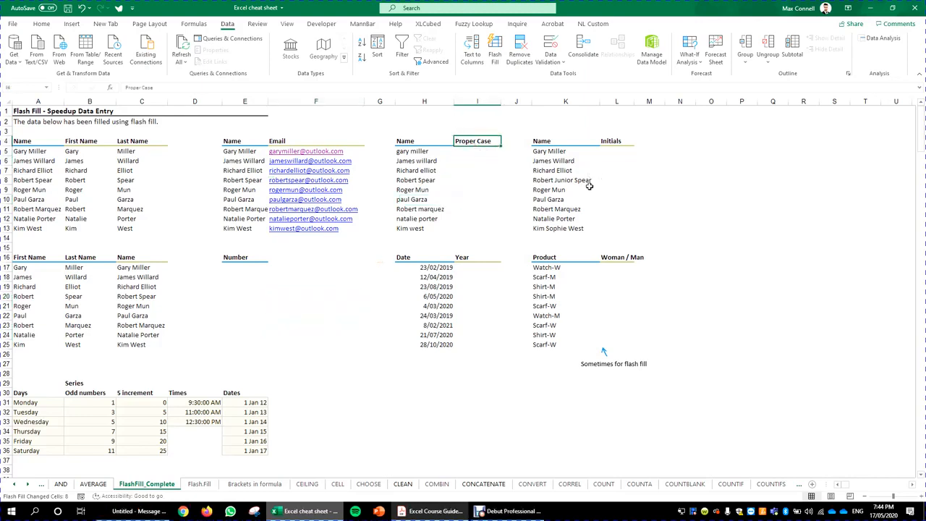
key("Down")
key("Right")
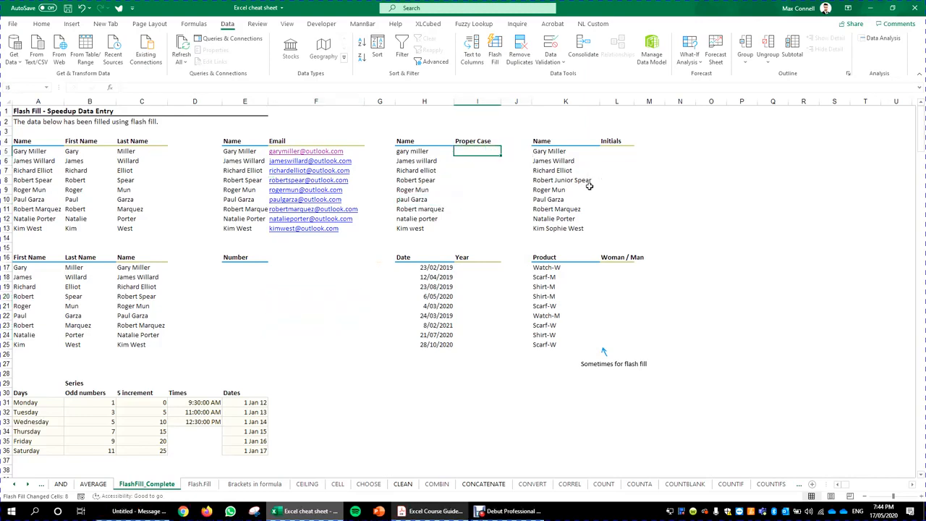
key("Left")
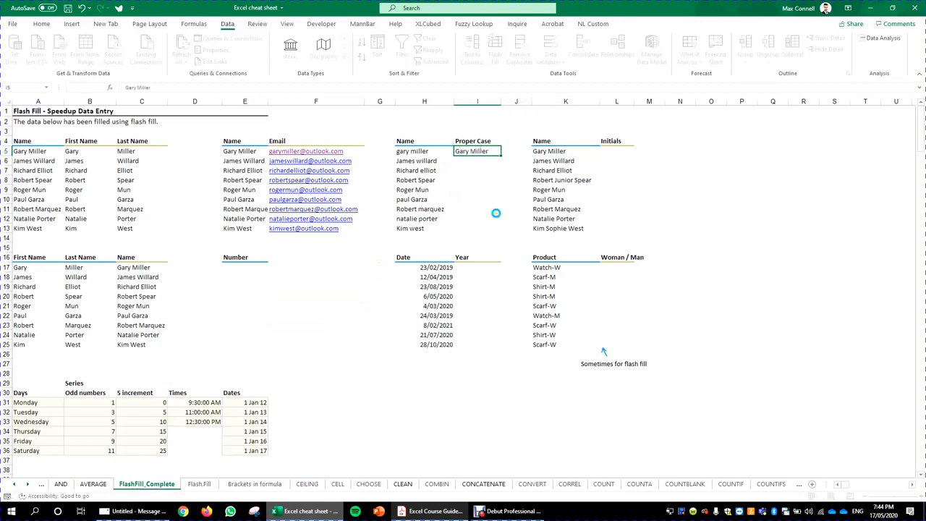
Step: Confirm the proper-case example in I5 and flash-fill it down to I13
key("Return")
left_click(495, 154)
left_click_drag(496, 155, 486, 238)
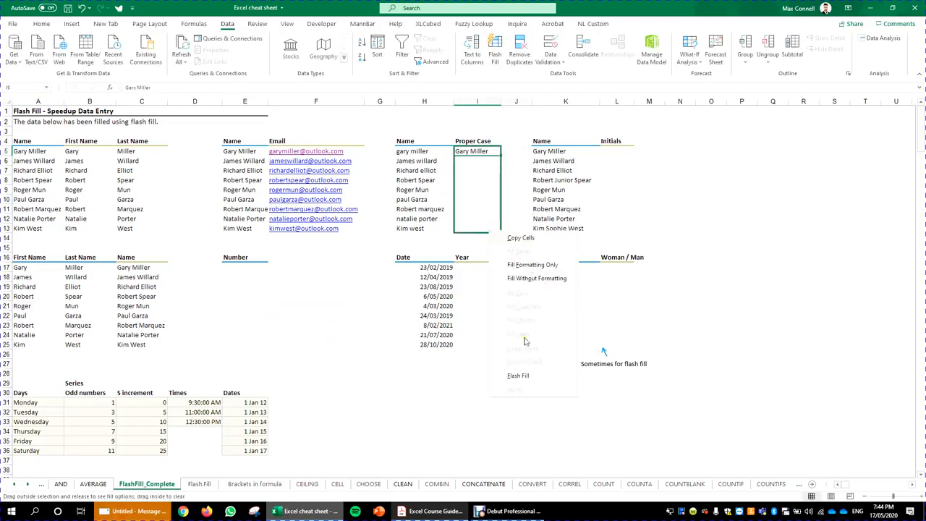
left_click(543, 375)
Step: Check the filled proper-case names against the lowercase originals, comparing H13 with I13
left_click(302, 345)
left_click(493, 225)
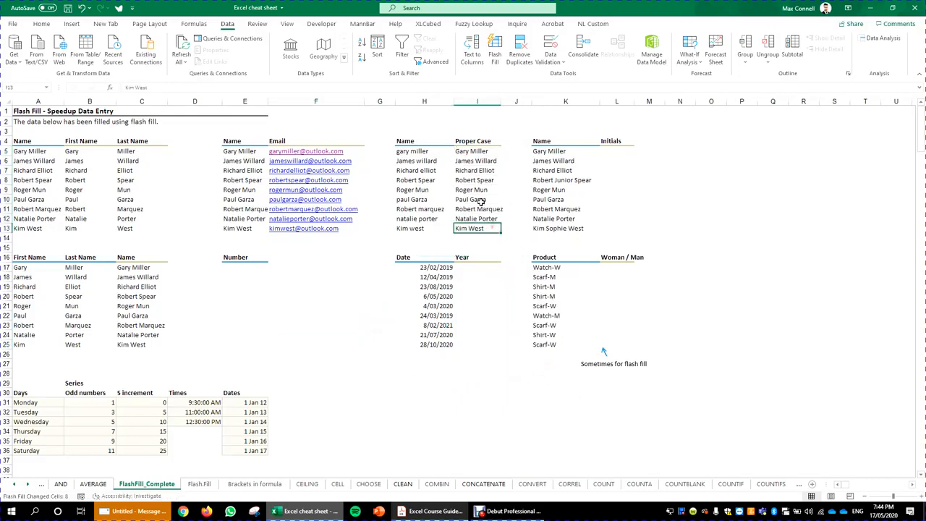
key("Up")
key("Up")
key("Up")
key("Up")
key("Up")
key("Up")
key("Up")
key("Up")
key("ctrl+Down")
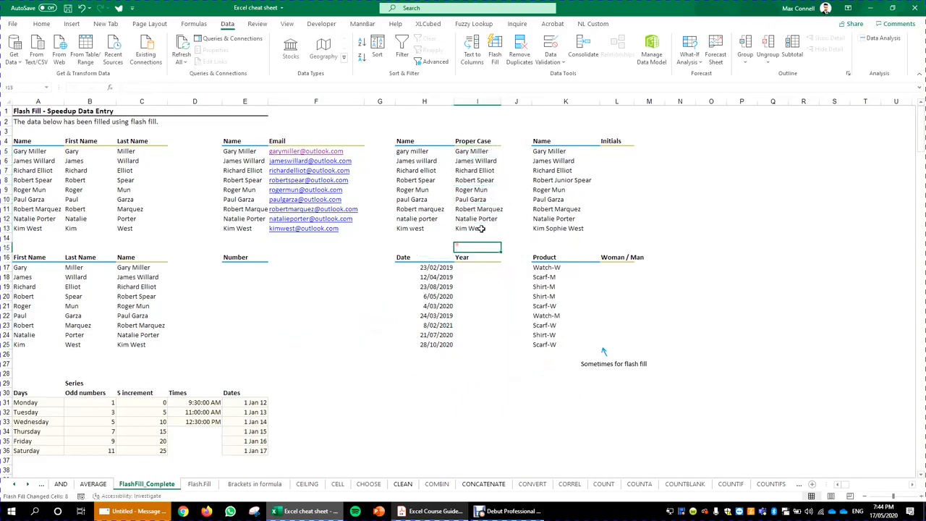
left_click(408, 228)
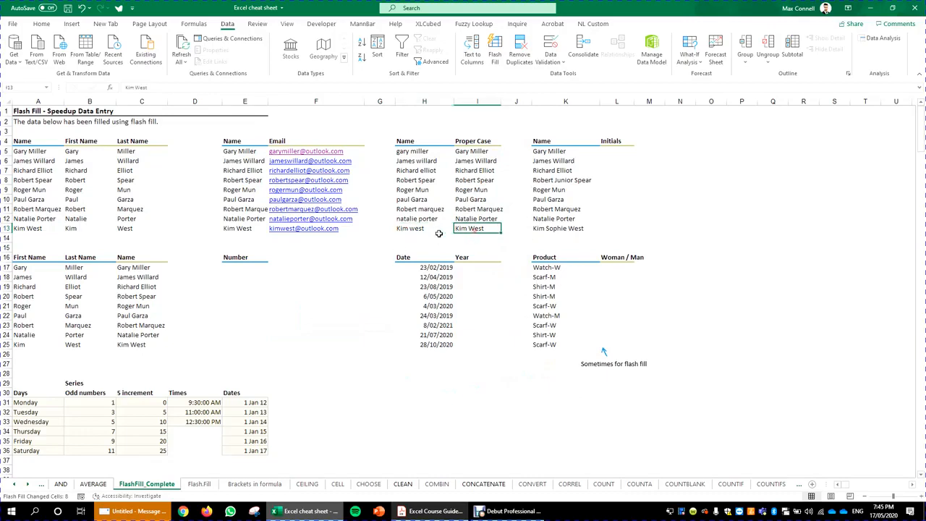
left_click(481, 228)
Step: Enter GM in L5 and flash-fill the Initials down to L13, giving RJS and KSW for middle names
left_click(622, 199)
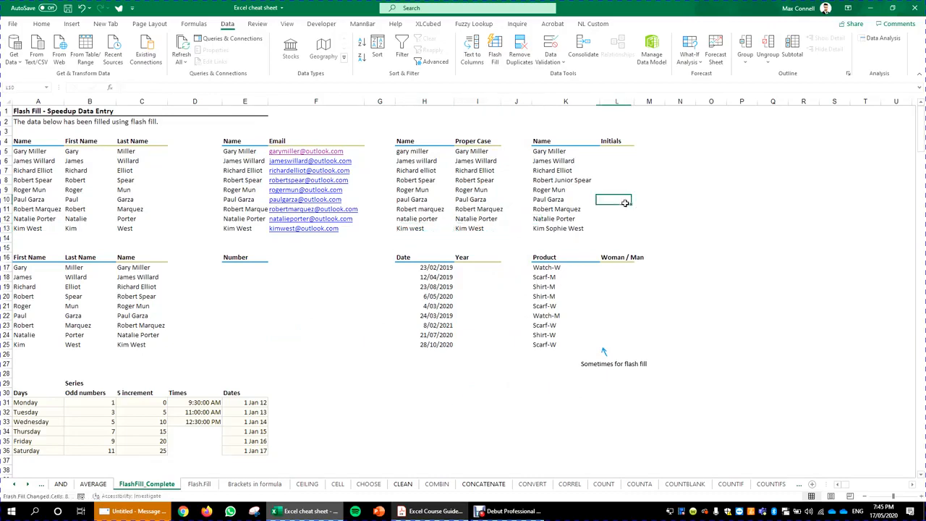
key("Up")
key("Up")
key("Up")
key("Up")
key("Up")
type("GM")
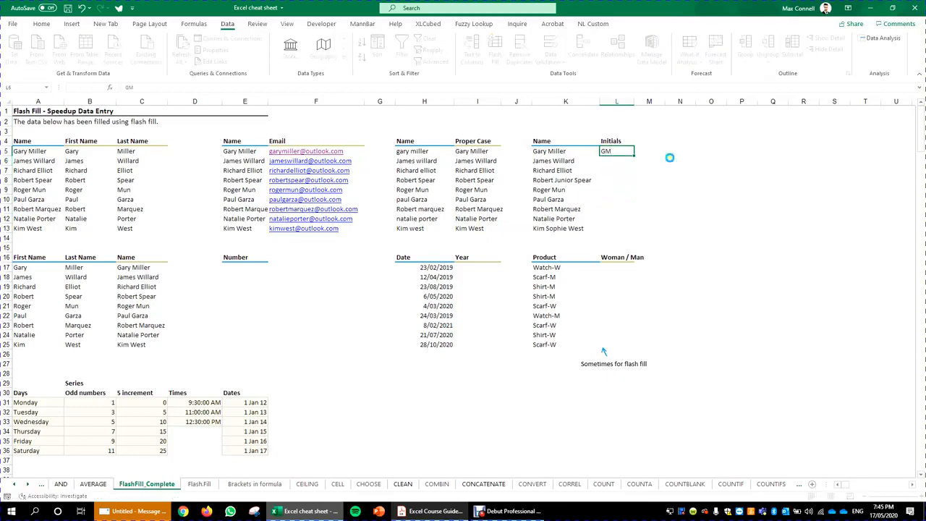
left_click(679, 181)
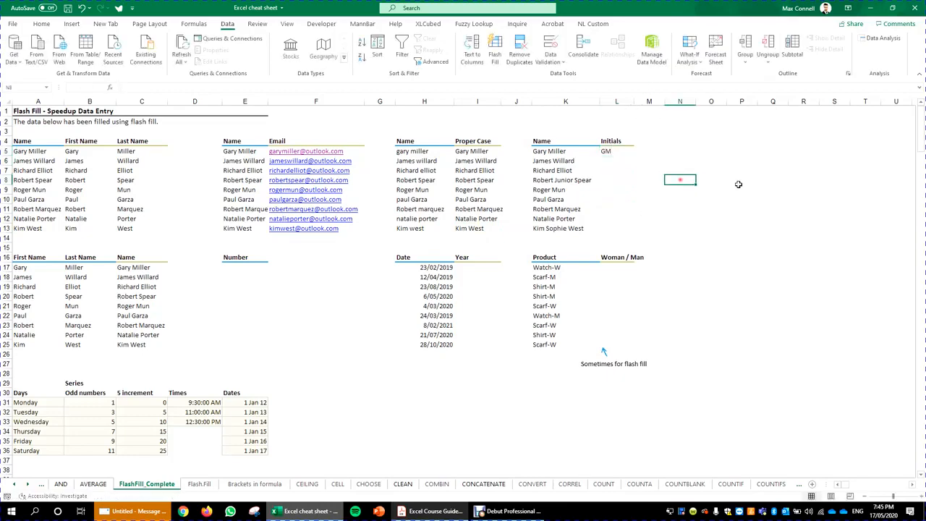
left_click(615, 151)
left_click_drag(634, 156, 636, 241)
left_click(688, 382)
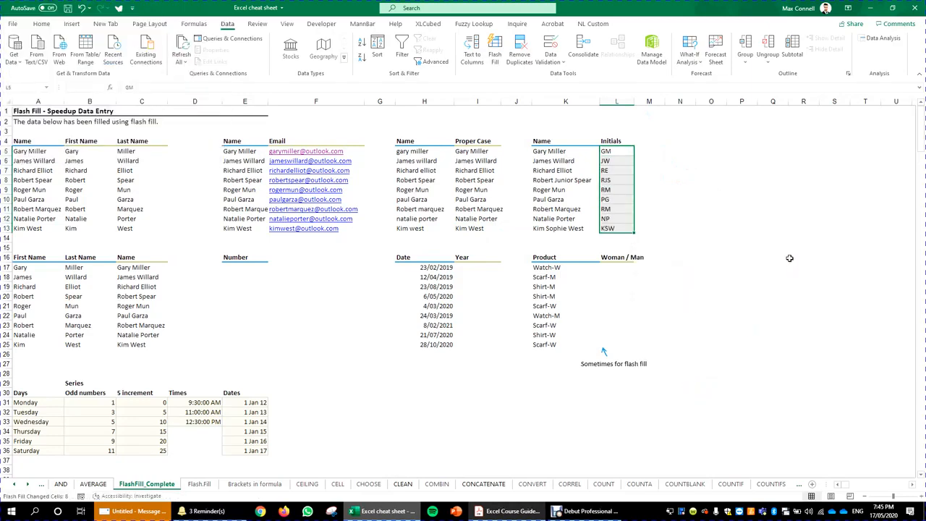
left_click(488, 317)
left_click(469, 269)
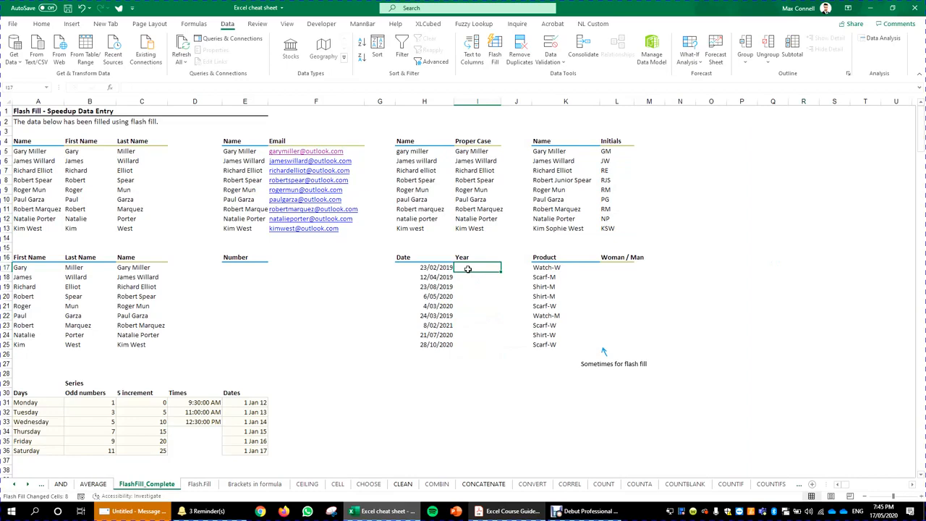
Step: Inspect the dates in H17:H25 and the Dates series in rows 31–36
left_click(435, 268)
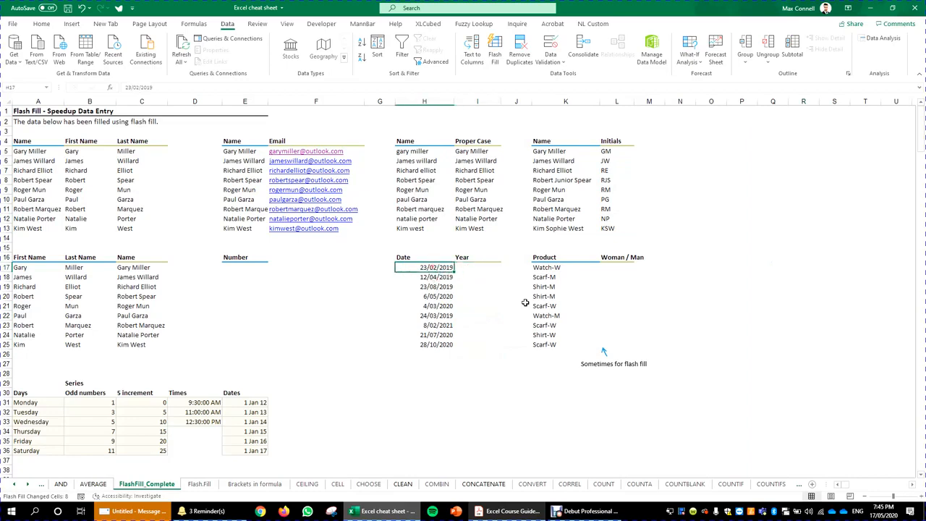
left_click(476, 267)
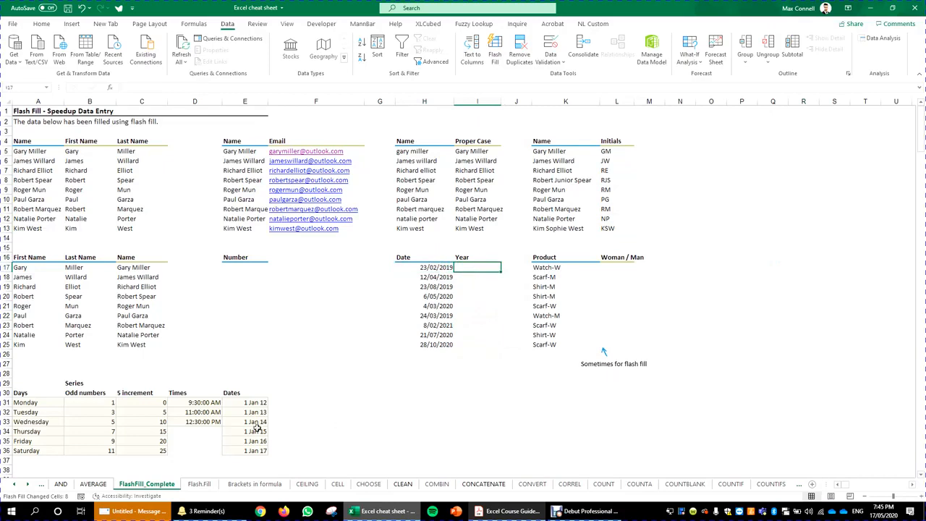
left_click_drag(264, 404, 235, 447)
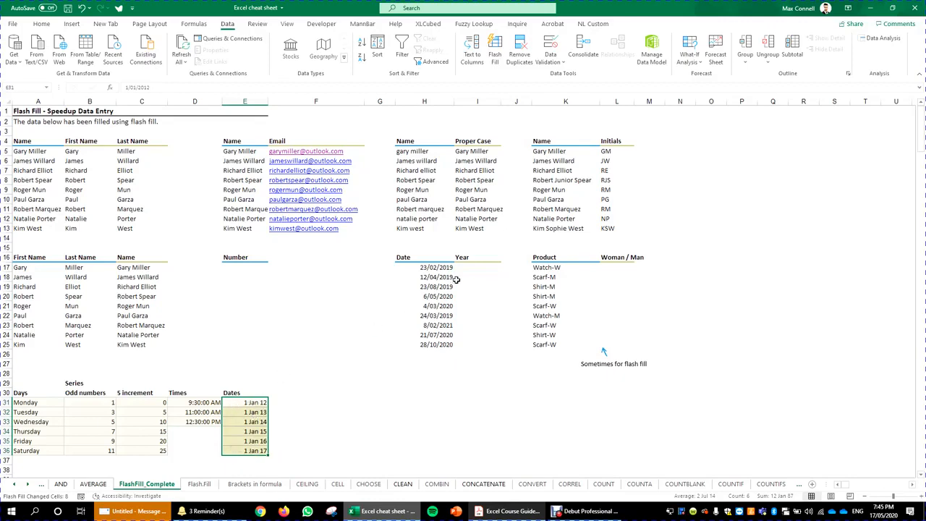
left_click(474, 268)
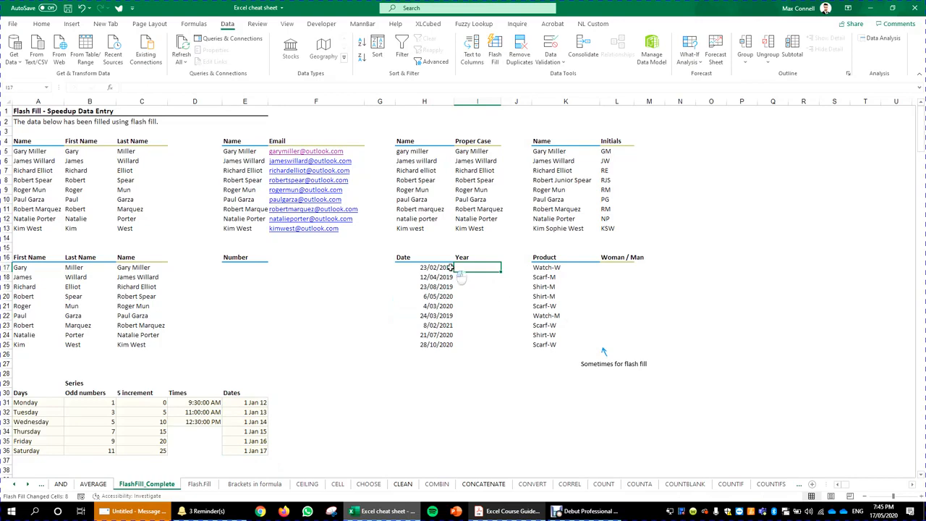
left_click_drag(450, 268, 444, 348)
left_click(472, 274)
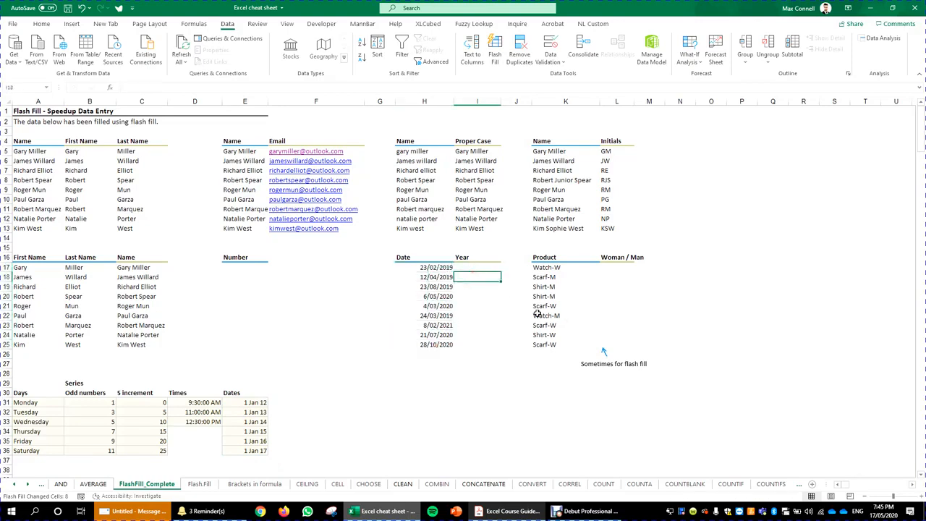
key("Up")
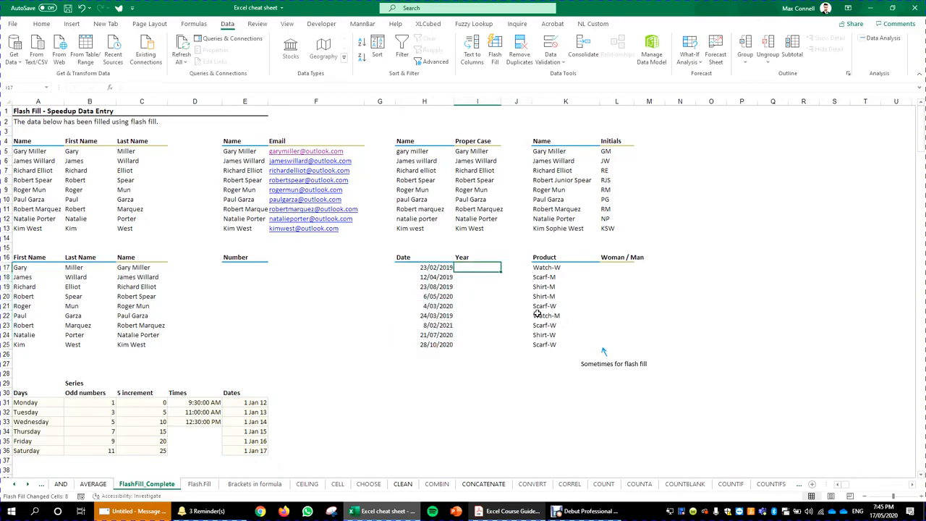
Step: Enter 2019 in I17, flash-fill the years down to I25, and spot-check them against the dates
type("2019")
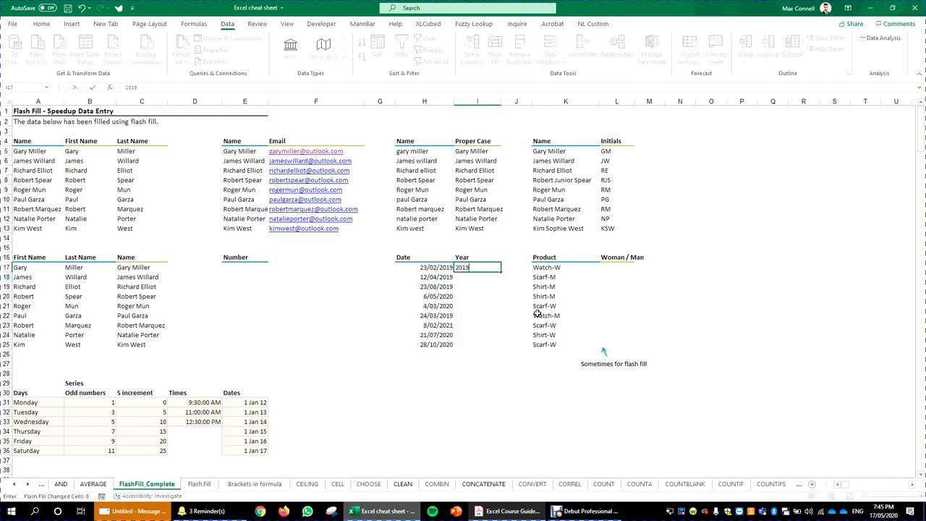
key("Return")
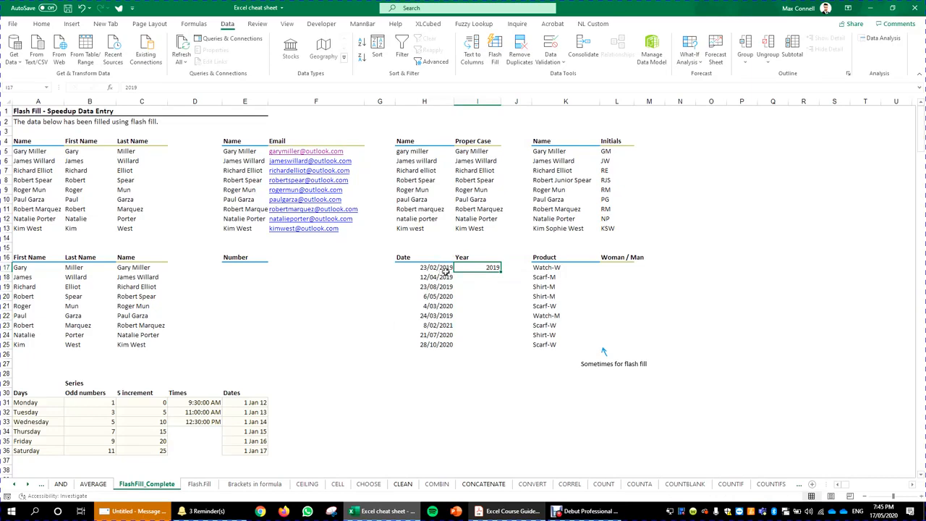
left_click_drag(499, 273, 501, 348)
left_click(546, 328)
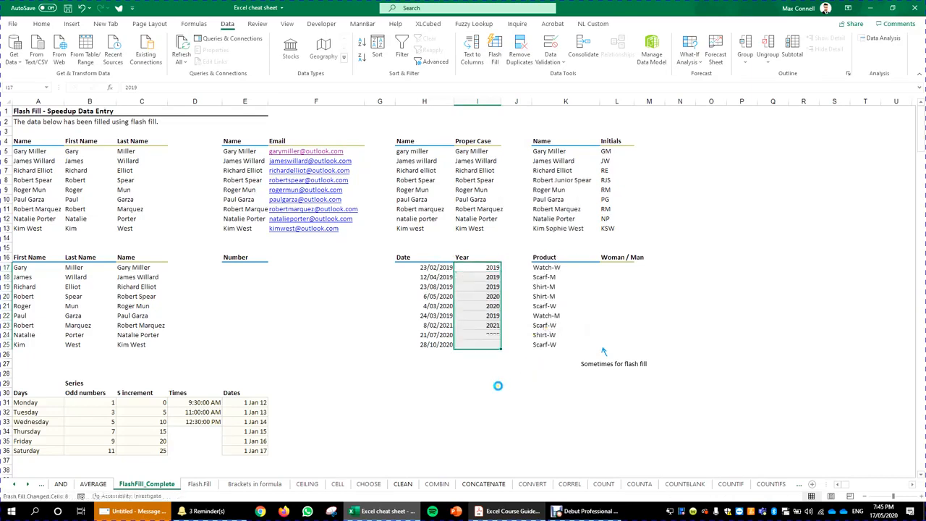
left_click_drag(469, 307, 438, 303)
left_click_drag(485, 374, 493, 380)
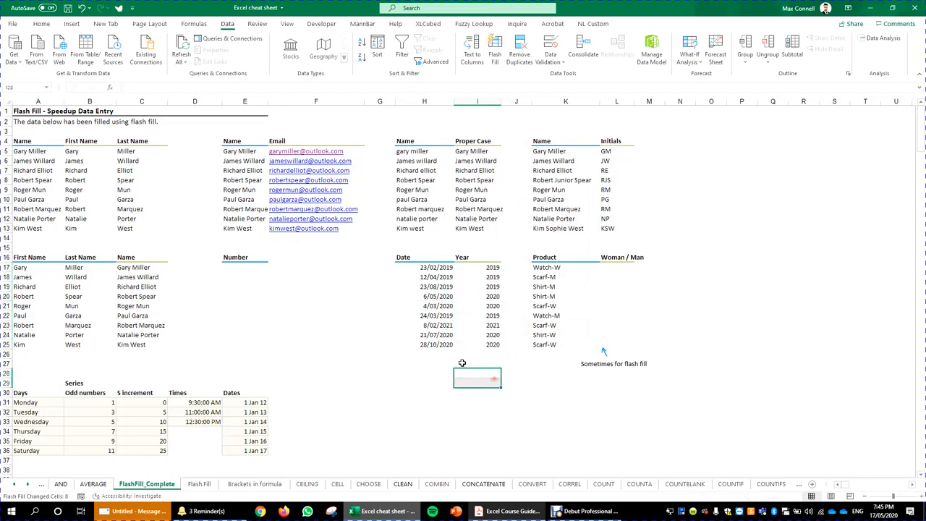
left_click_drag(448, 317, 451, 335)
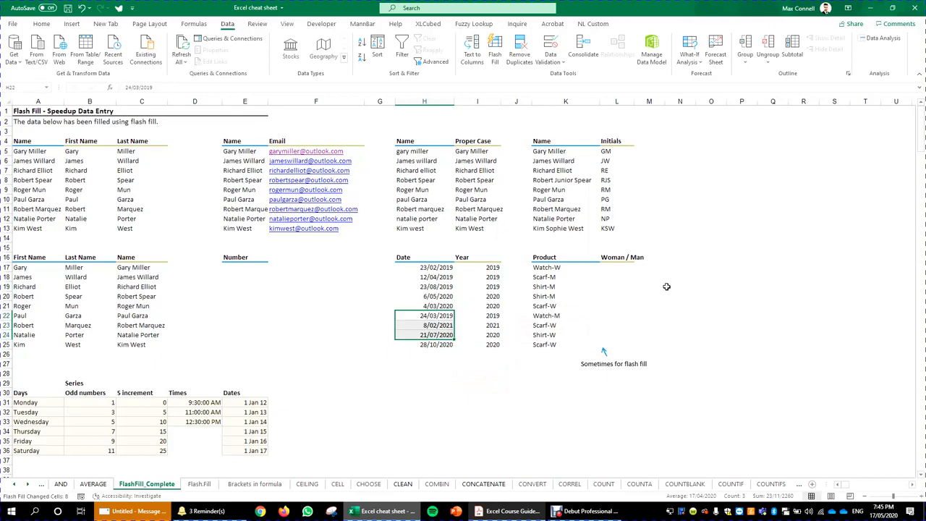
Step: Try flash-filling the Woman / Man column from a single W example in L17
left_click(609, 266)
type("W")
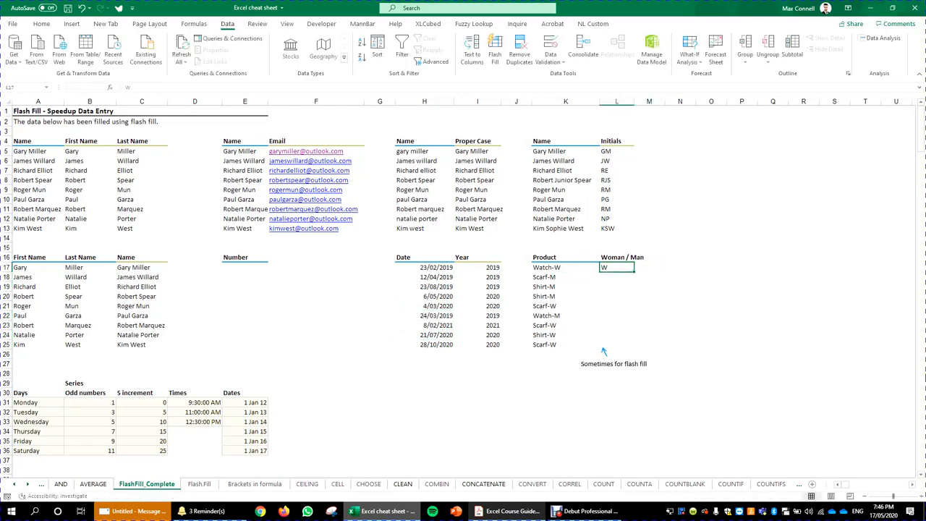
left_click(569, 267)
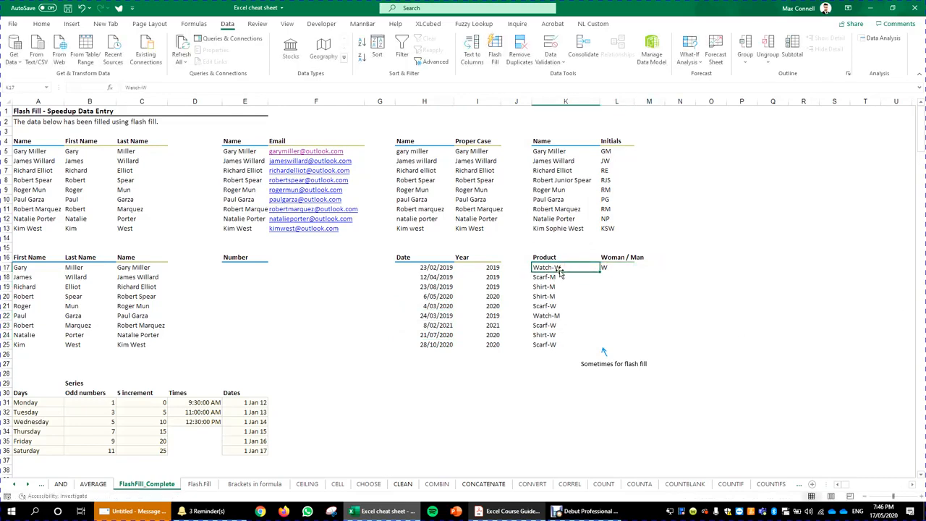
left_click(614, 266)
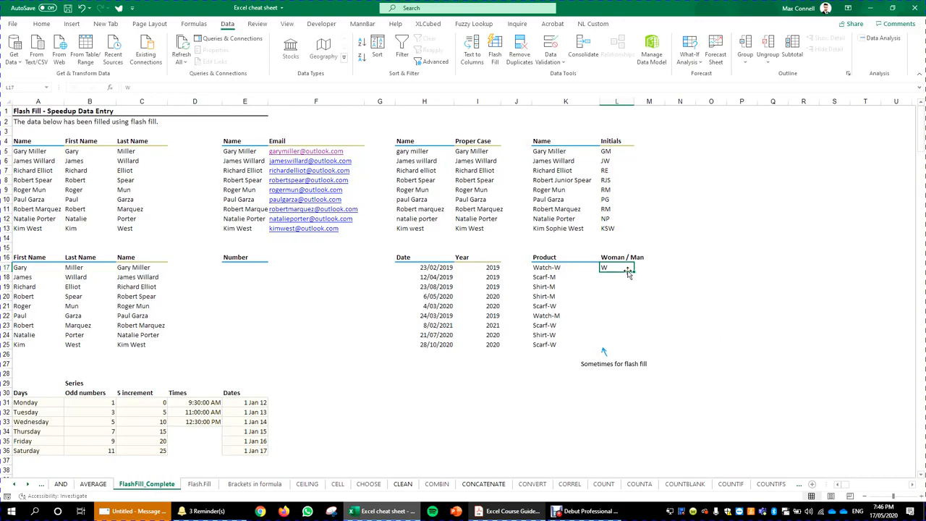
left_click_drag(632, 269, 666, 331)
left_click(708, 322)
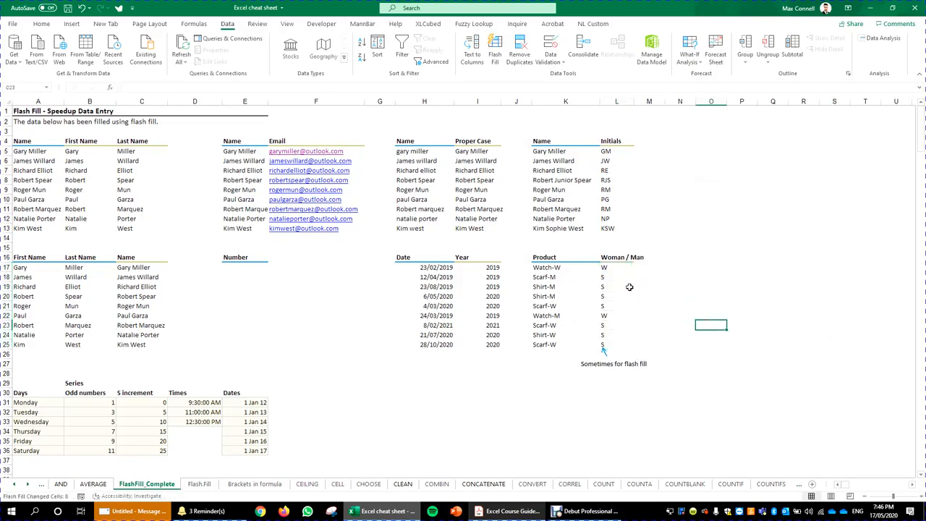
left_click(554, 268)
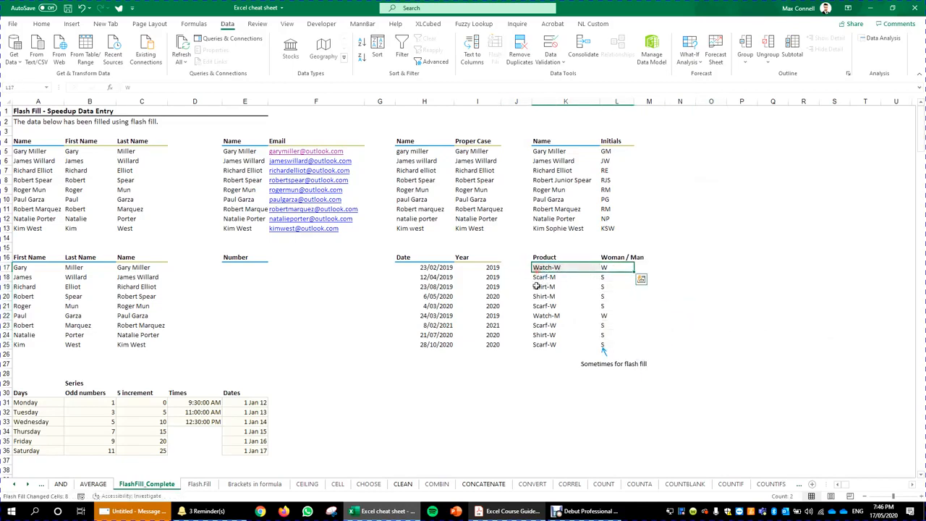
left_click(540, 278)
Step: Clear the incorrect values from L17:L25
left_click(620, 269)
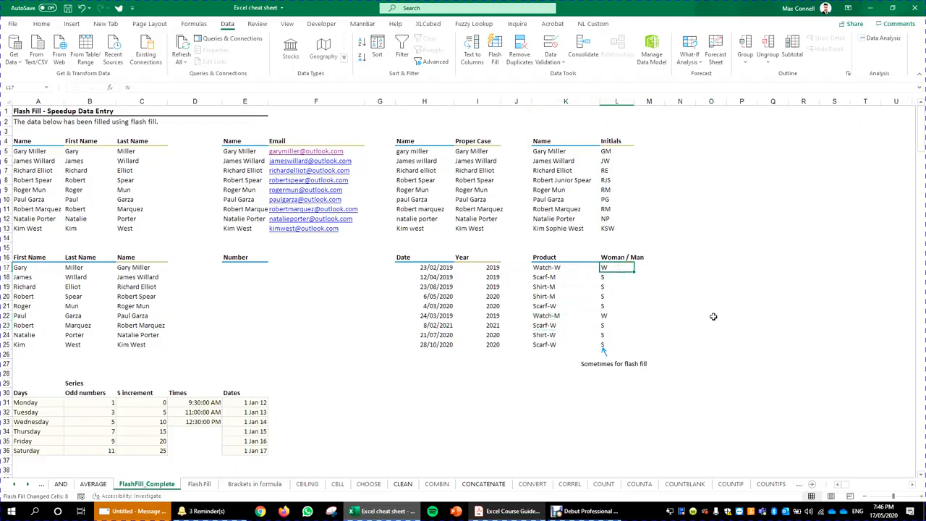
key("ctrl+shift+Down")
key("Delete")
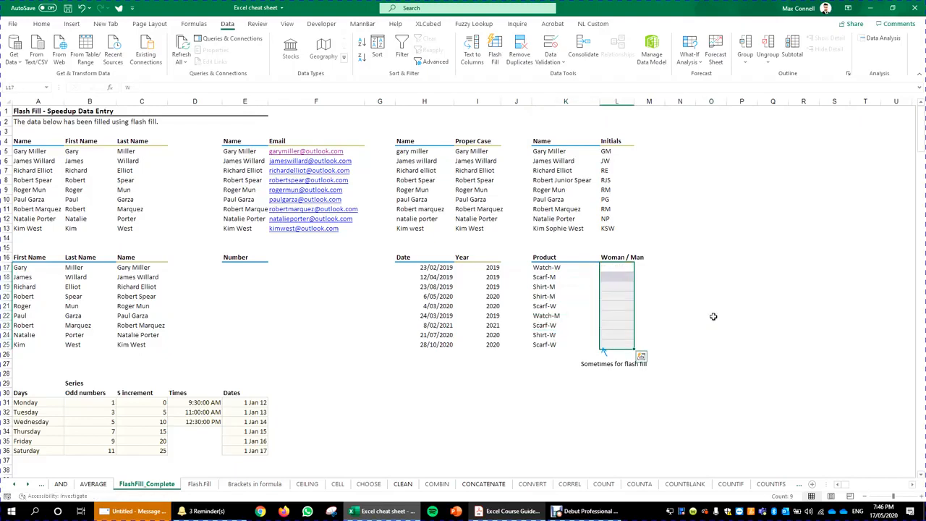
key("ctrl+shift+Up")
Step: Enter W in L17 and M in L18, then flash-fill W/M down to L25
type("W")
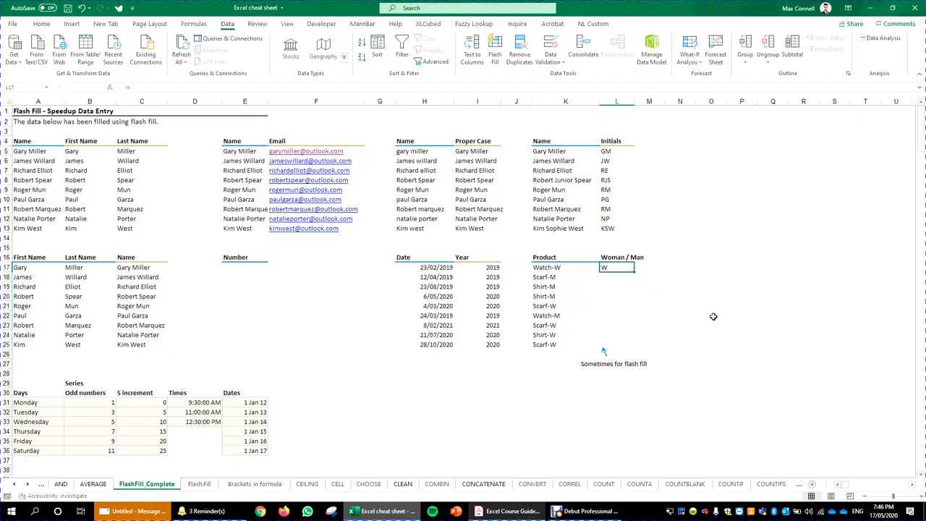
key("Return")
type("M")
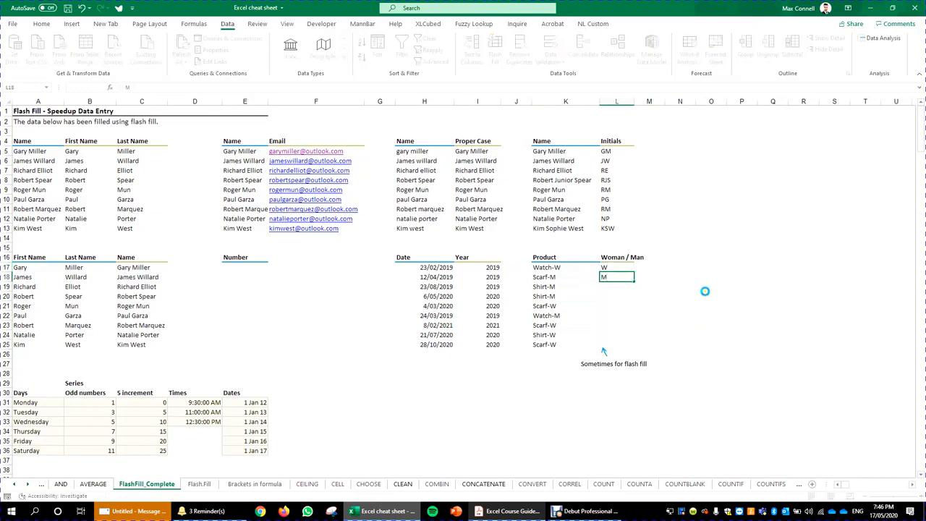
left_click(705, 293)
left_click_drag(602, 267, 642, 350)
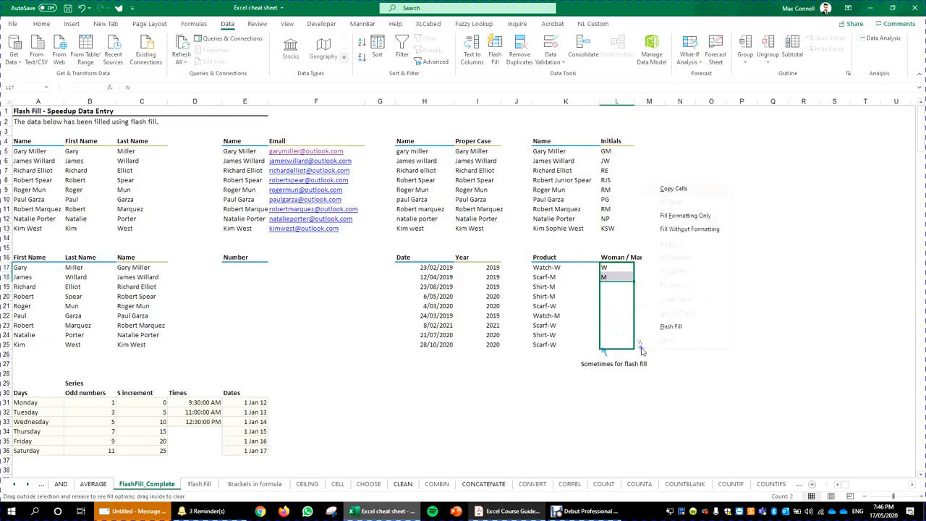
left_click(686, 326)
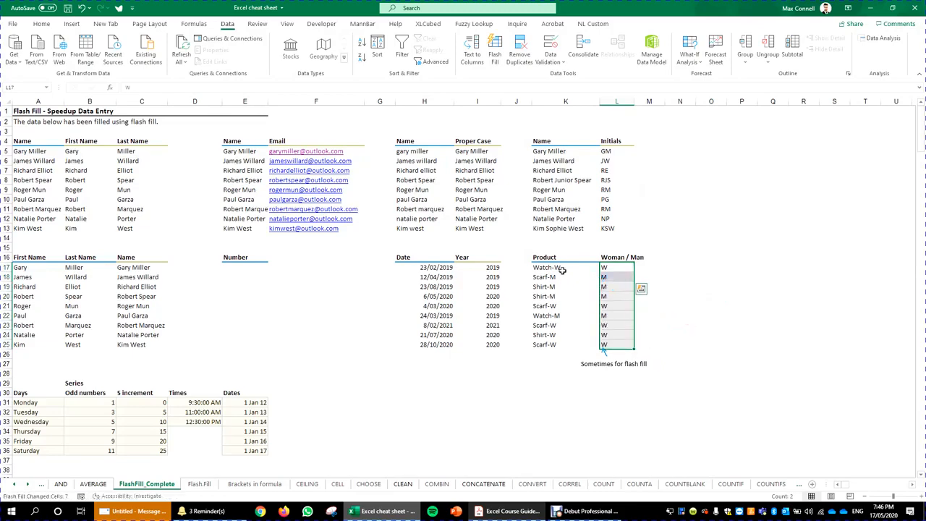
left_click(516, 373)
scroll(416, 331, "down", 3)
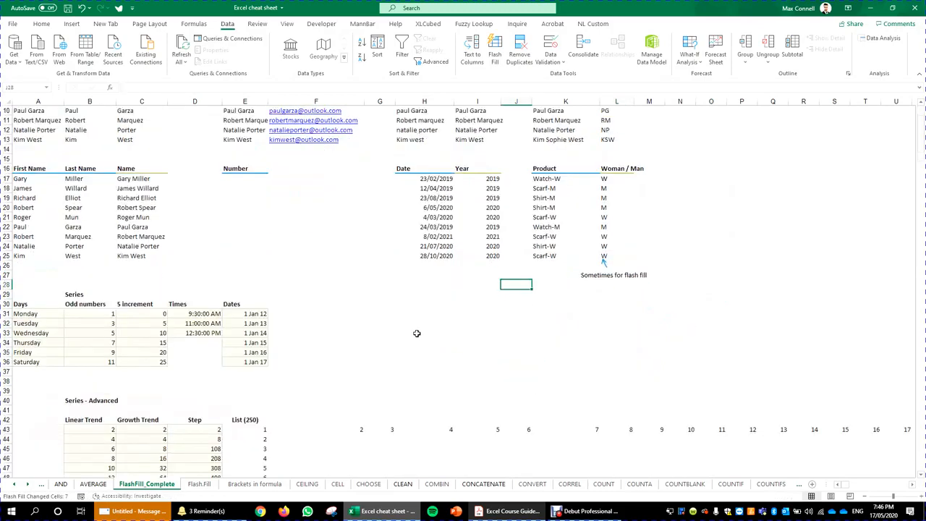
scroll(418, 352, "up", 3)
left_click(511, 511)
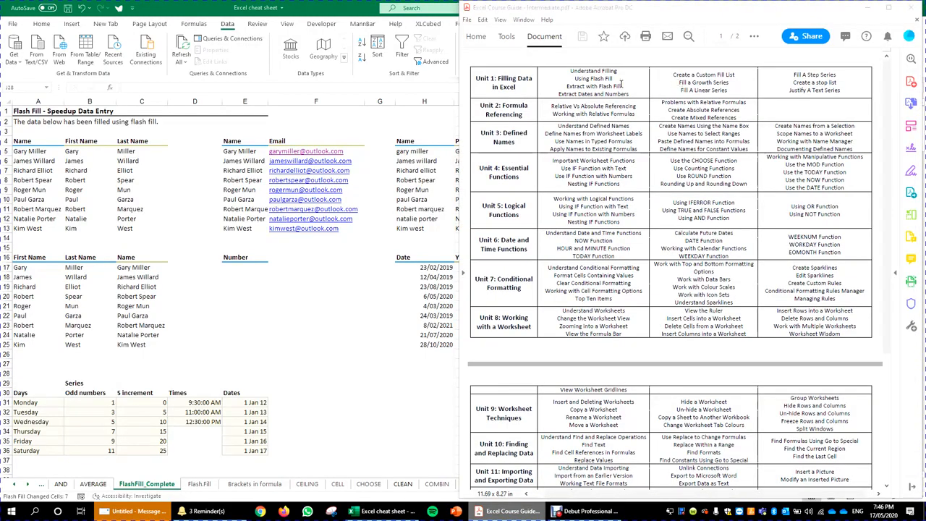
left_click_drag(574, 73, 537, 91)
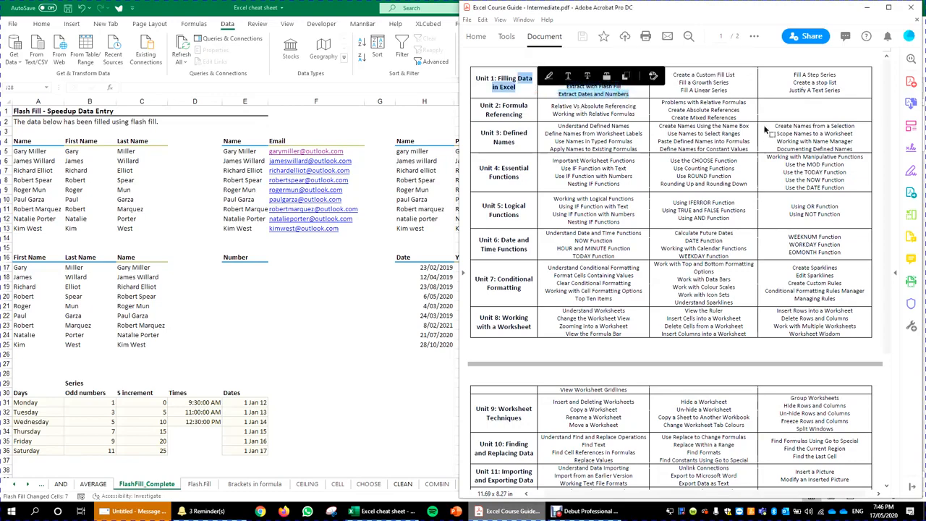
left_click(767, 128)
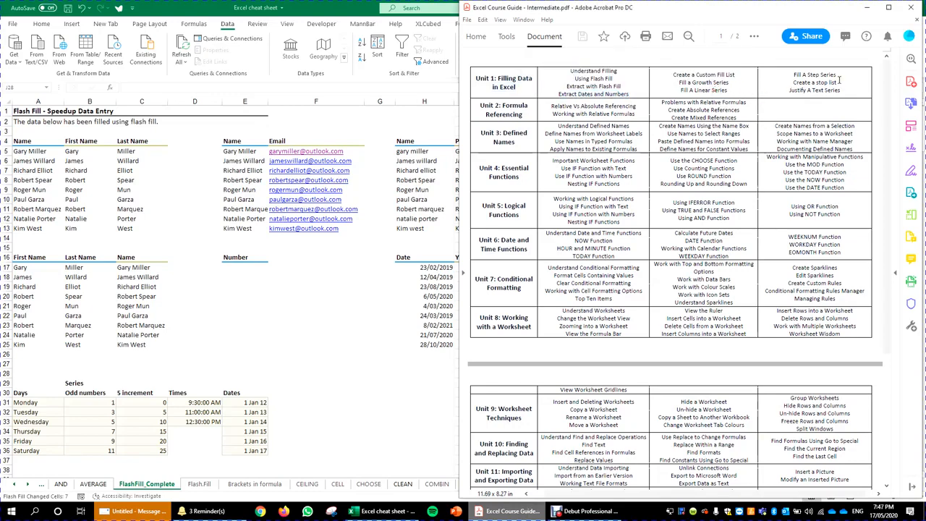
left_click_drag(844, 94, 795, 93)
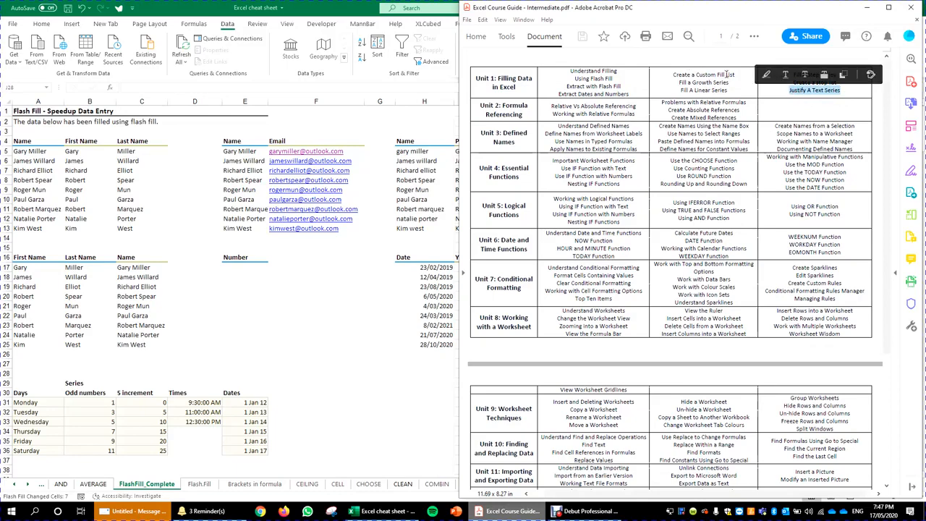
left_click(737, 74)
left_click_drag(737, 75, 675, 75)
left_click(678, 77)
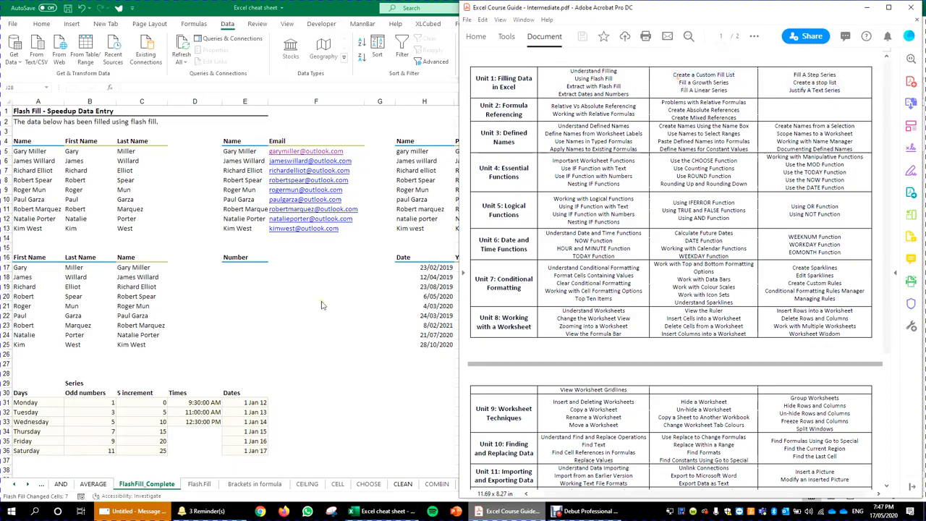
left_click(395, 318)
scroll(395, 323, "down", 5)
left_click(492, 253)
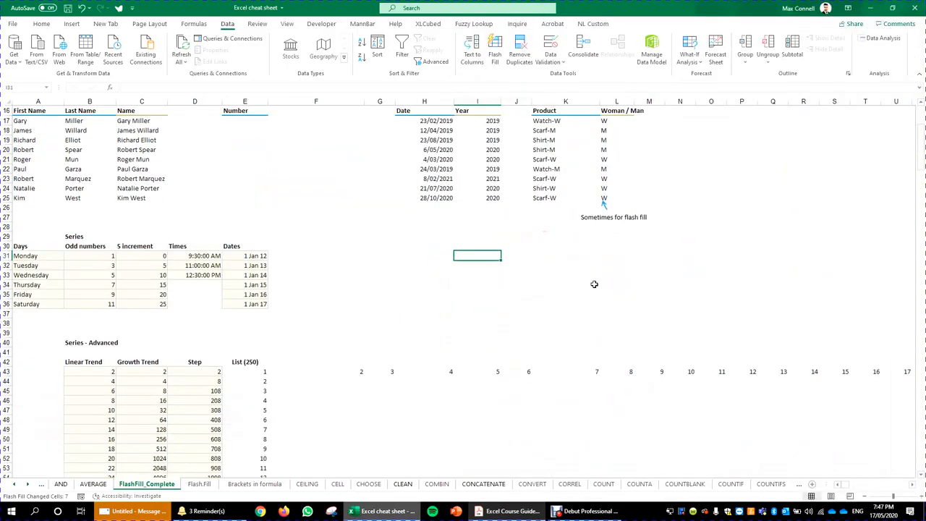
Step: Look at the Fill dropdown on the Home ribbon, then close it
scroll(507, 319, "up", 3)
left_click(512, 350)
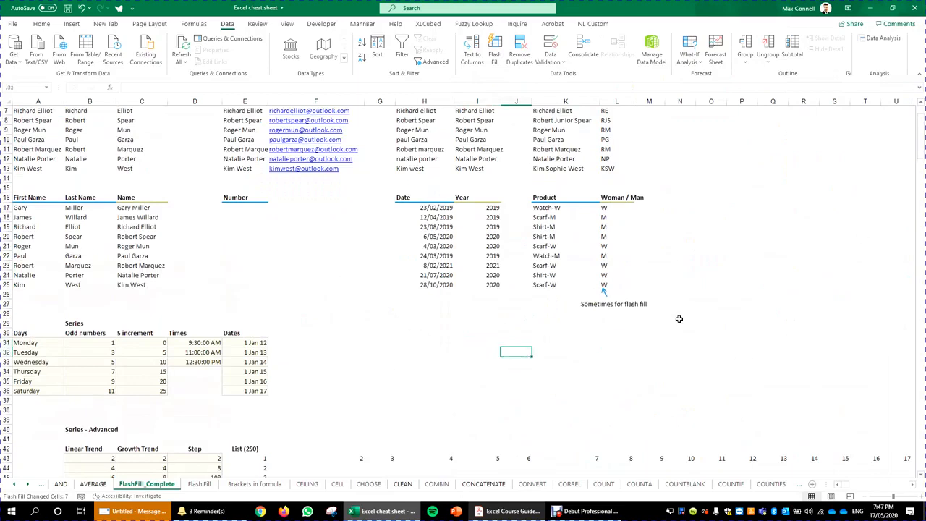
left_click(41, 24)
left_click(775, 49)
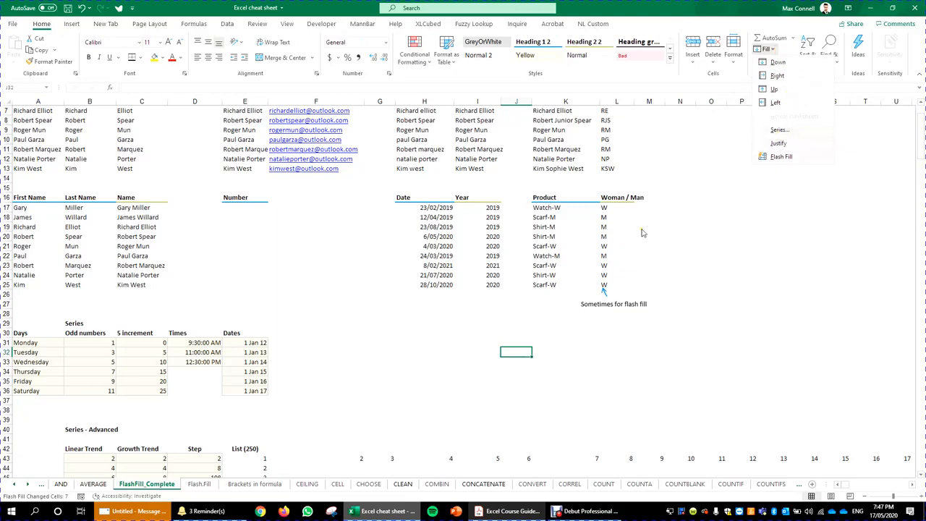
left_click(367, 377)
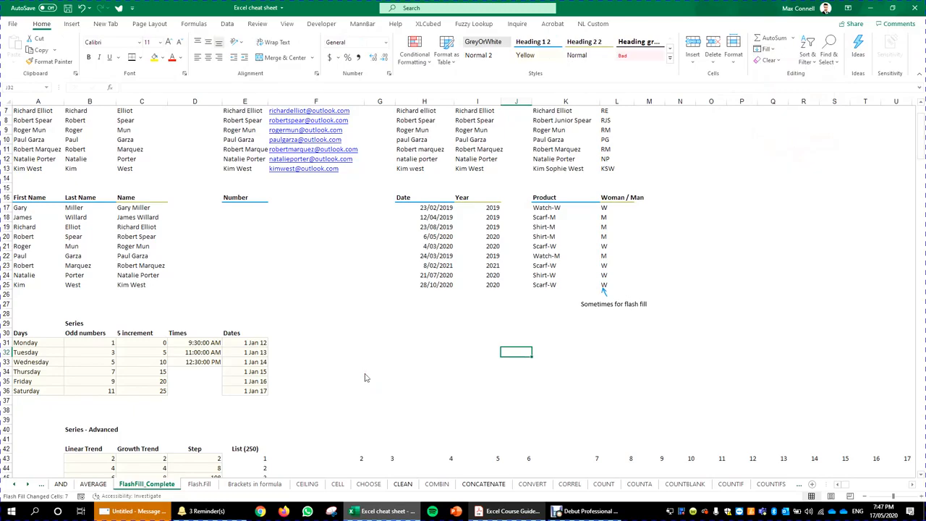
Step: Go to the Flash.Fill sheet and select the bracket notes in B4:B24
scroll(244, 414, "down", 4)
left_click(199, 485)
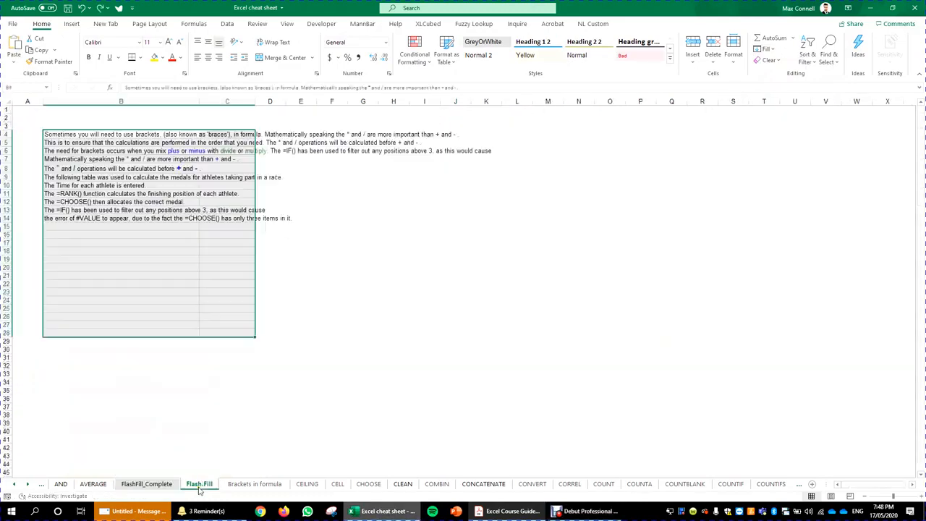
left_click(239, 136)
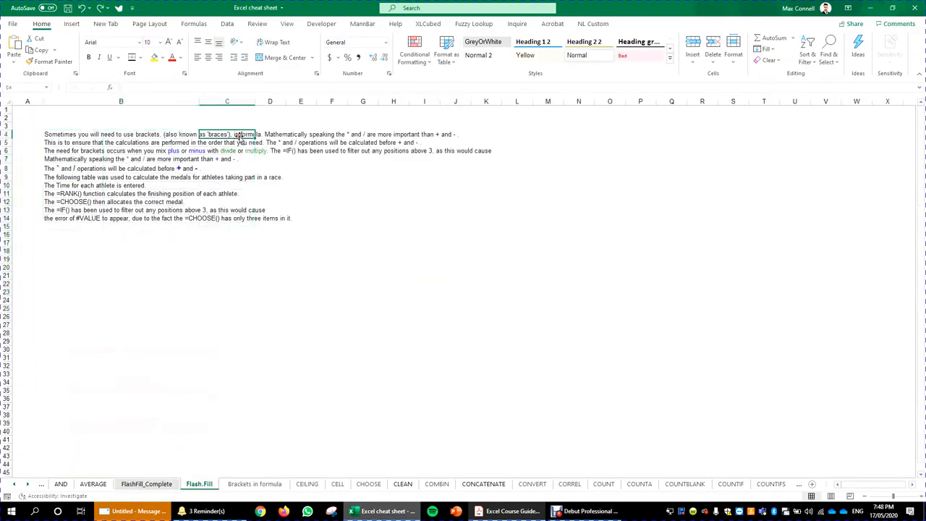
left_click_drag(90, 137, 246, 186)
left_click(228, 234)
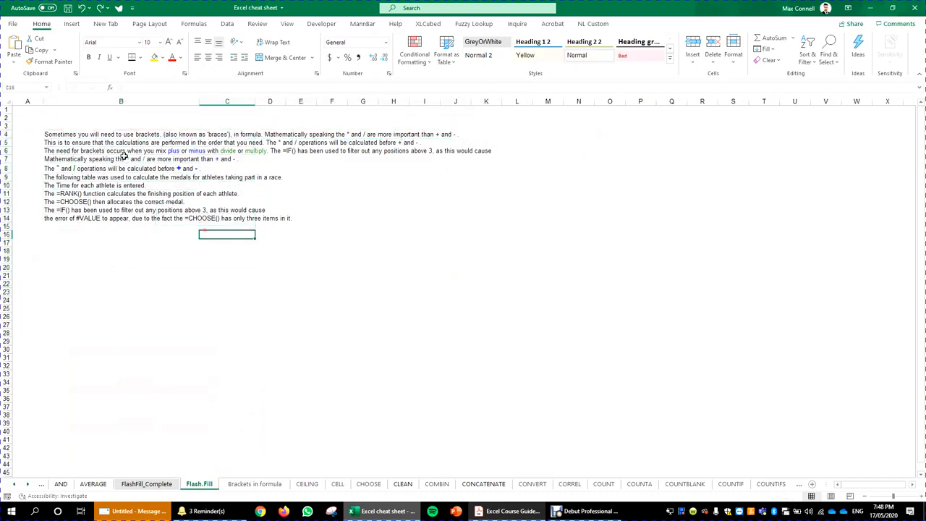
left_click_drag(122, 135, 157, 300)
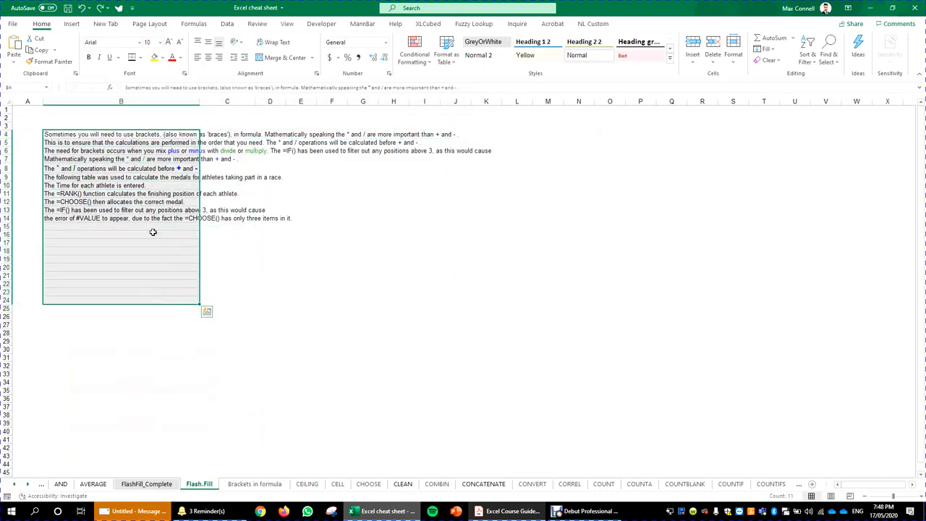
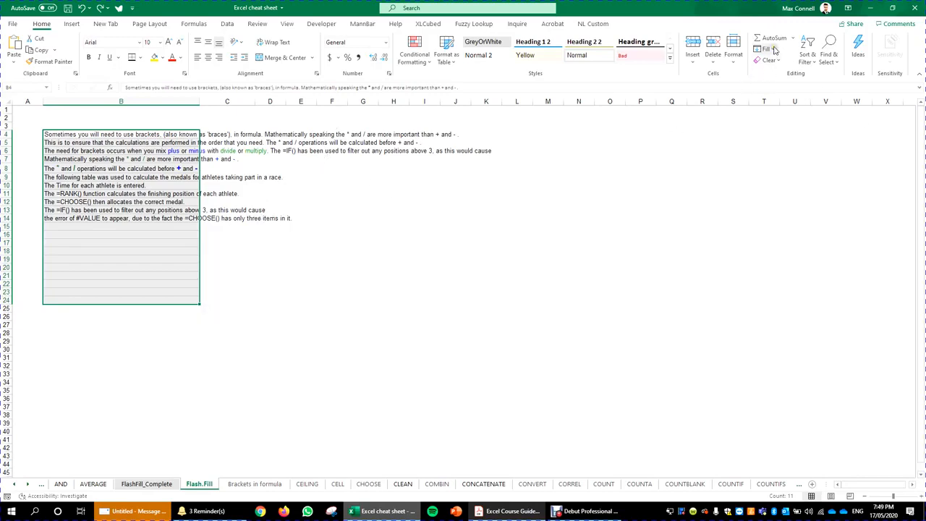
Step: Put a thick outside border around the text block B4:C26
left_click(610, 308)
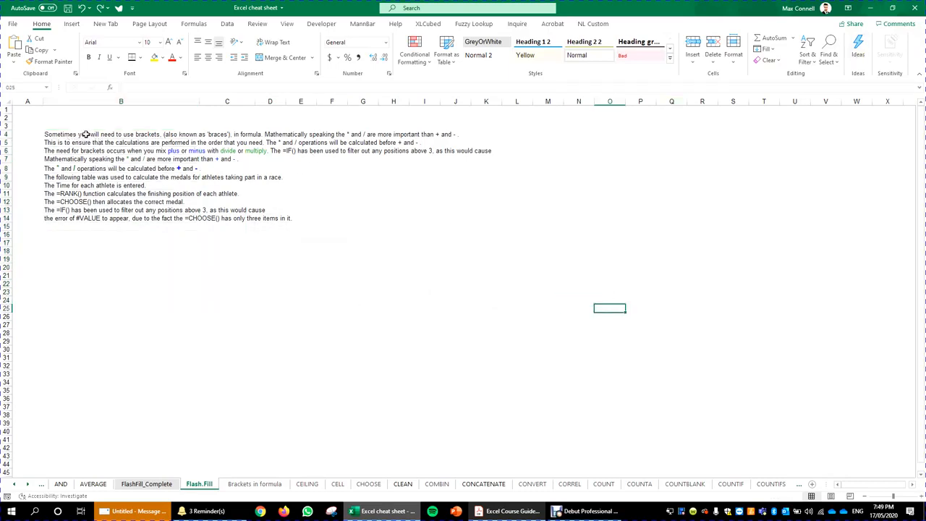
left_click_drag(86, 134, 243, 329)
mouse_move(242, 326)
left_mouse_down()
mouse_move(241, 339)
mouse_move(242, 316)
left_mouse_up()
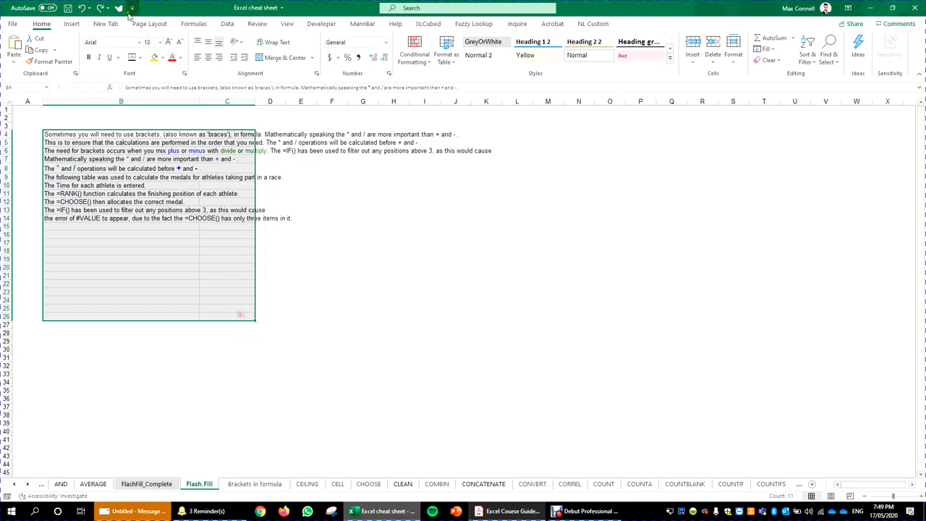
left_click(140, 57)
left_click(173, 181)
left_click(373, 348)
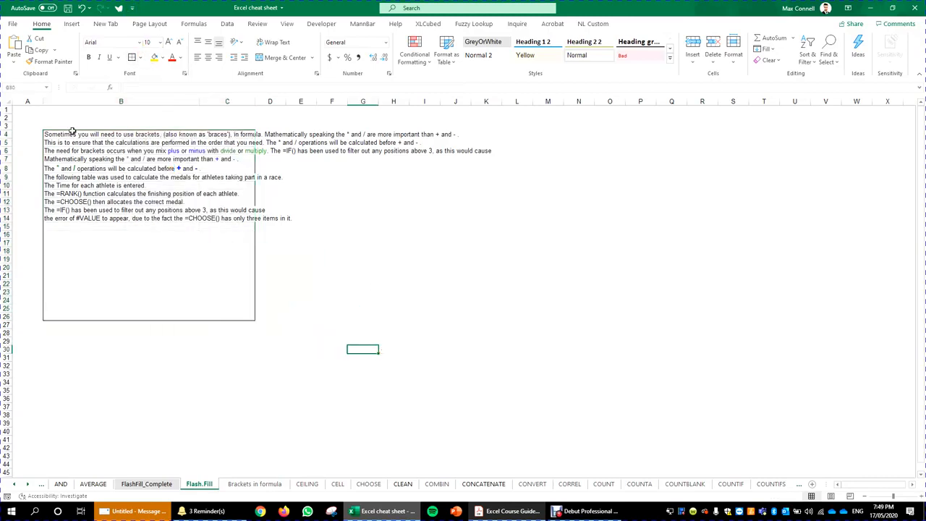
Step: Test Fill > Justify on the text block, undo it, then select B4:B42
left_click_drag(61, 132, 244, 319)
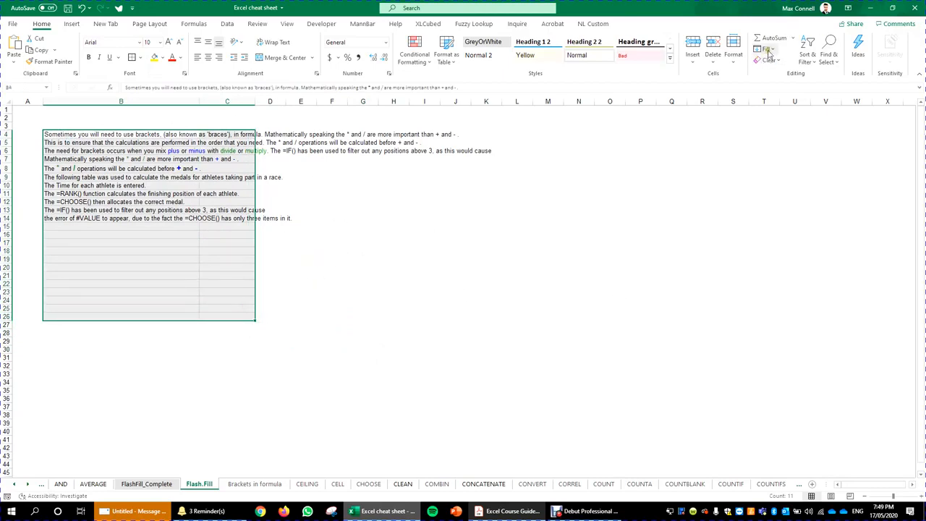
left_click(767, 49)
left_click(779, 143)
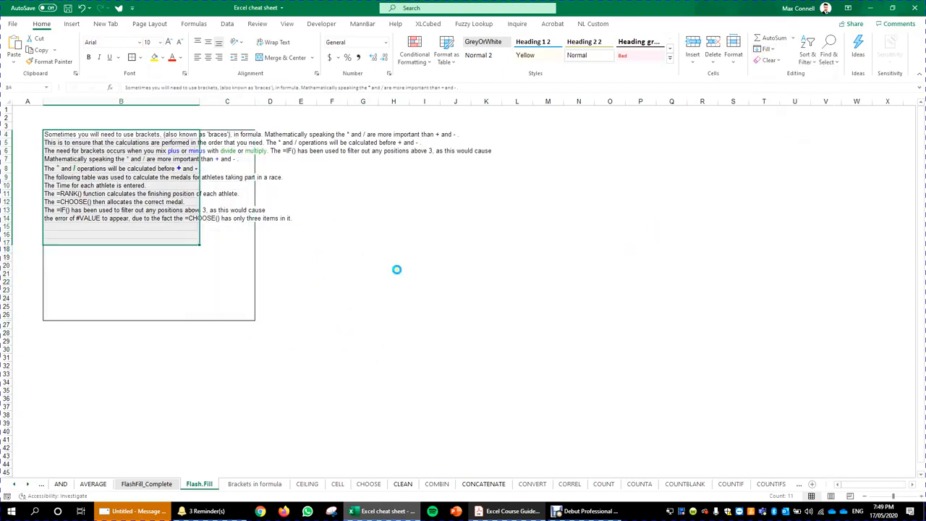
left_click(301, 298)
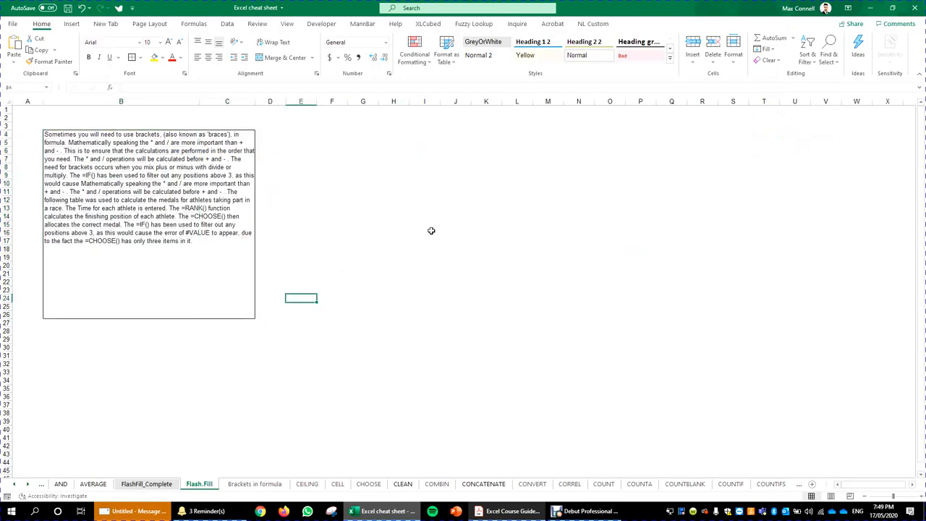
key("ctrl+z")
left_click(464, 379)
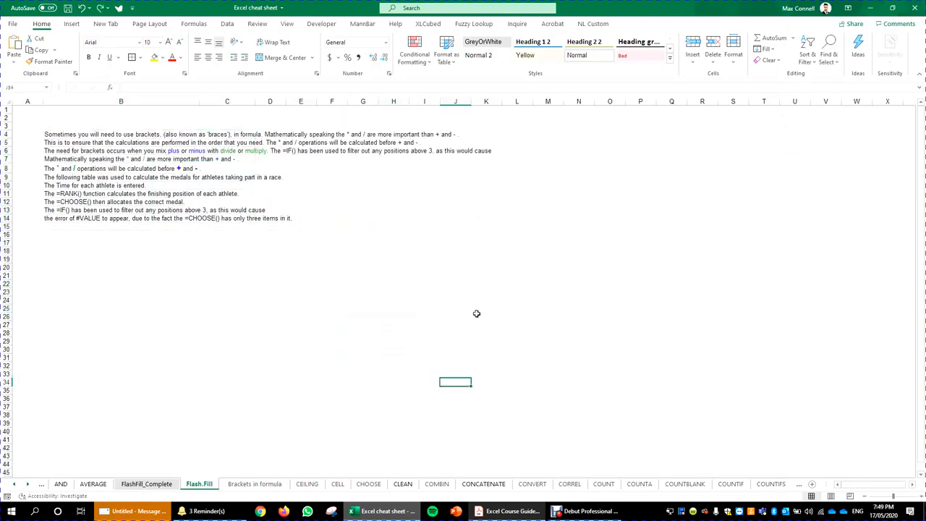
left_click(434, 267)
left_click_drag(99, 137, 124, 447)
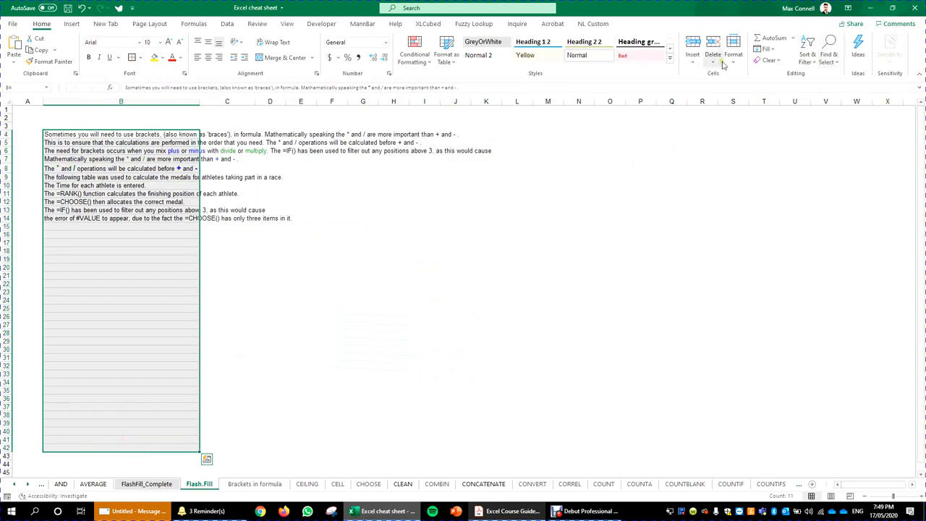
Step: Justify the text in column B B4:B42, inspect the result, then undo it
left_click(773, 48)
left_click(793, 149)
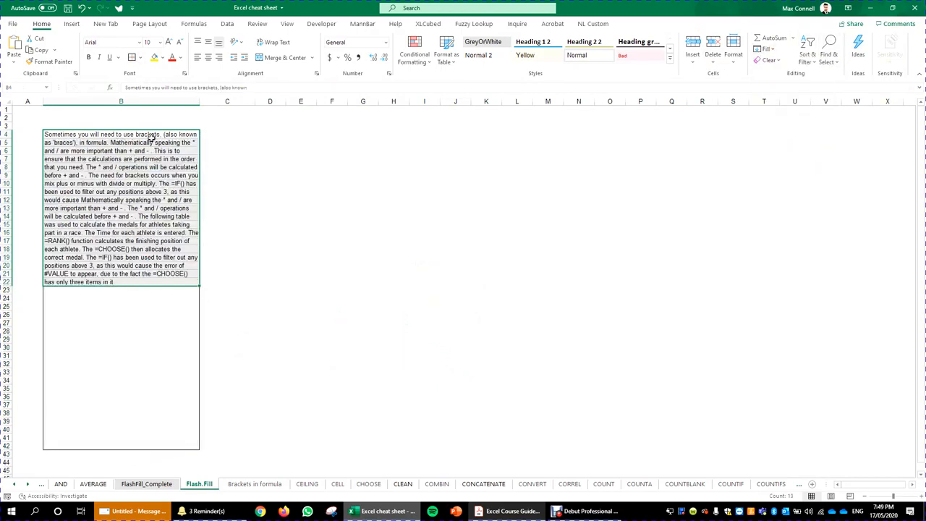
left_click(181, 225)
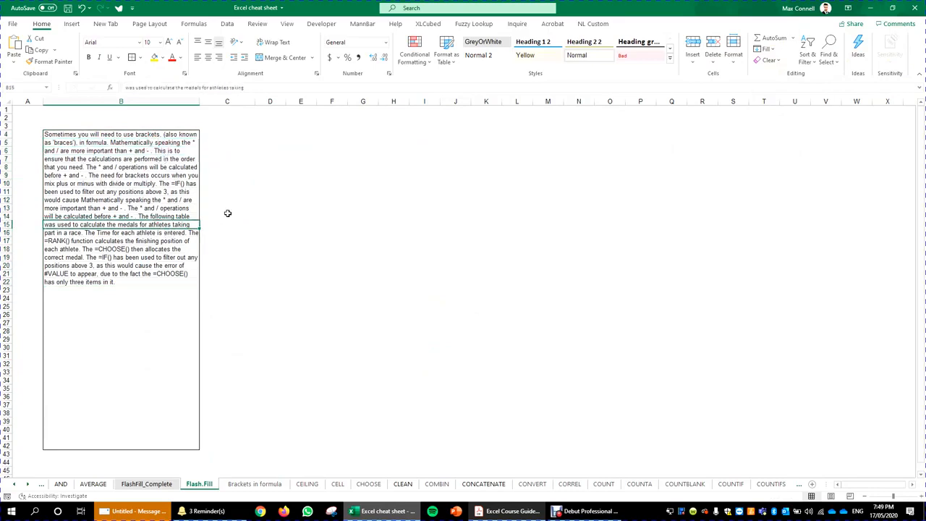
left_click(485, 273)
key("ctrl+z")
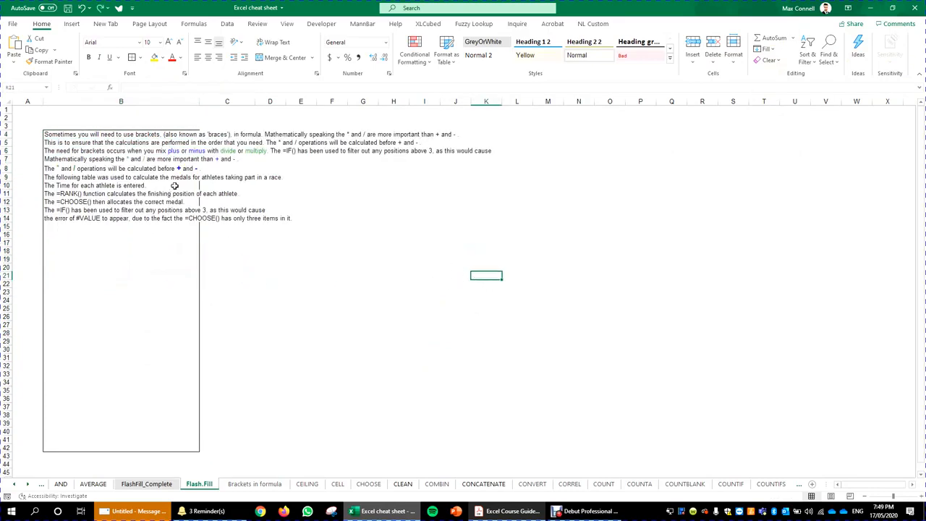
Step: Copy the 'Mathematically speaking' sentence from B4's formula bar and paste it into B18
left_click(76, 134)
left_click_drag(468, 86, 301, 82)
key("ctrl+c")
left_click(117, 224)
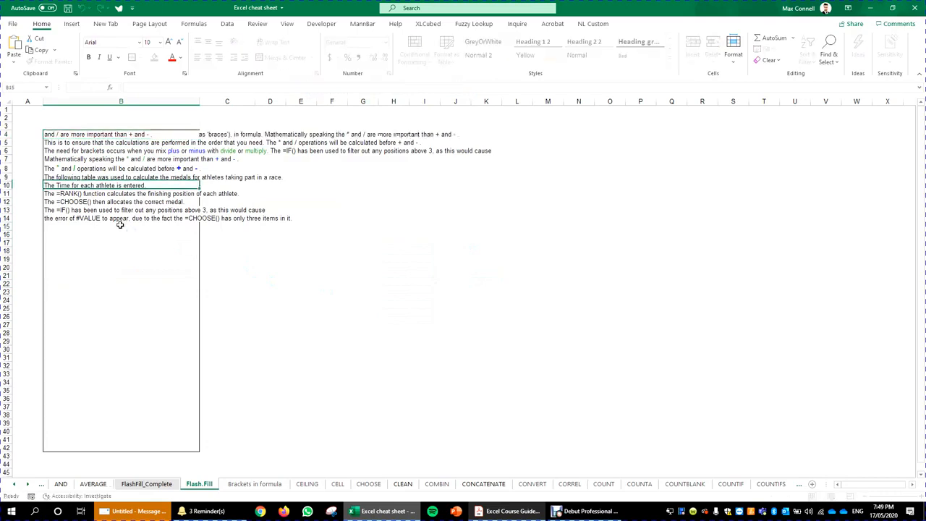
left_click(159, 251)
key("ctrl+v")
left_click(217, 316)
left_click(167, 332)
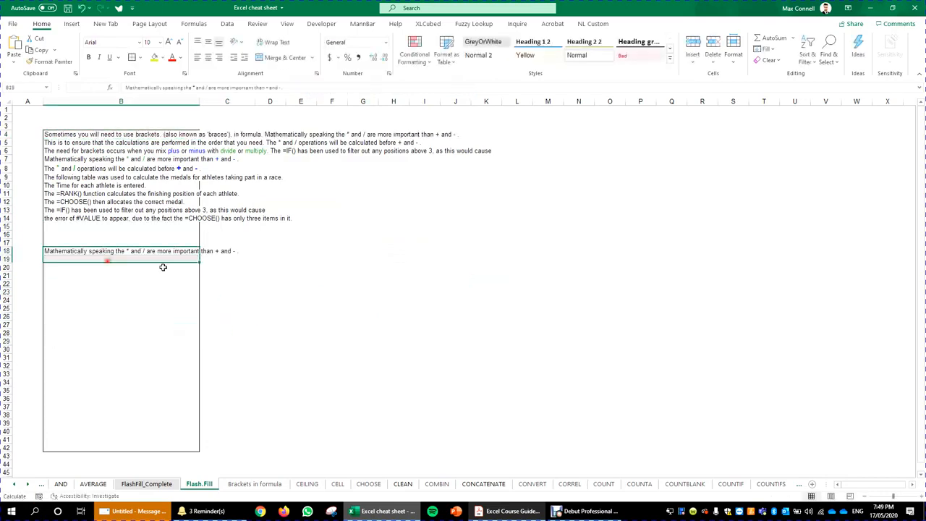
left_click(136, 251)
left_click_drag(310, 86, 236, 87)
left_click(267, 294)
left_click(129, 254)
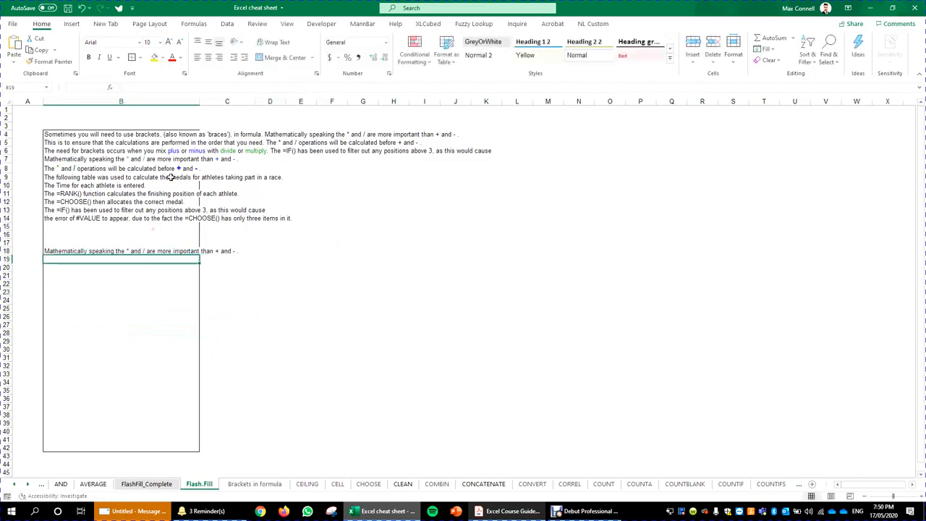
Step: Review the text block B4:D21, then go to the FlashFill_Complete sheet
left_click(130, 169)
left_click_drag(130, 133, 282, 275)
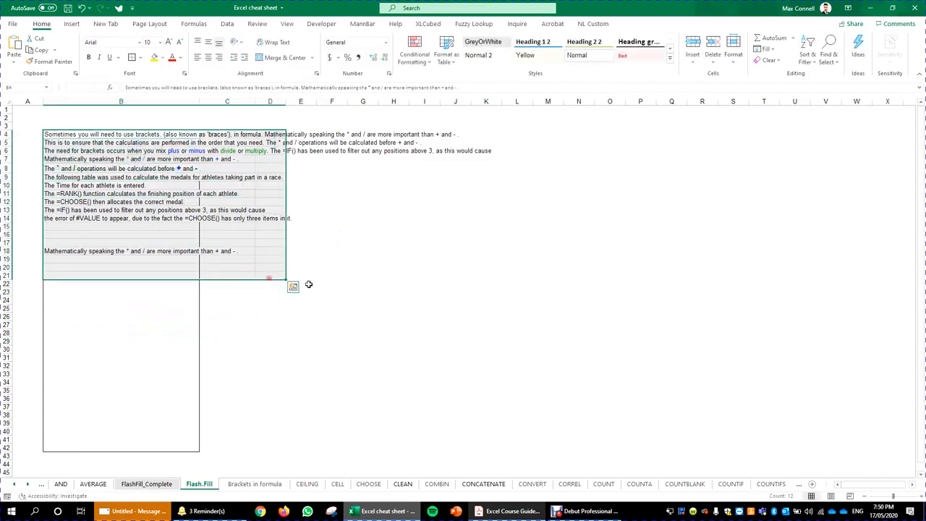
left_click(425, 300)
left_click(161, 483)
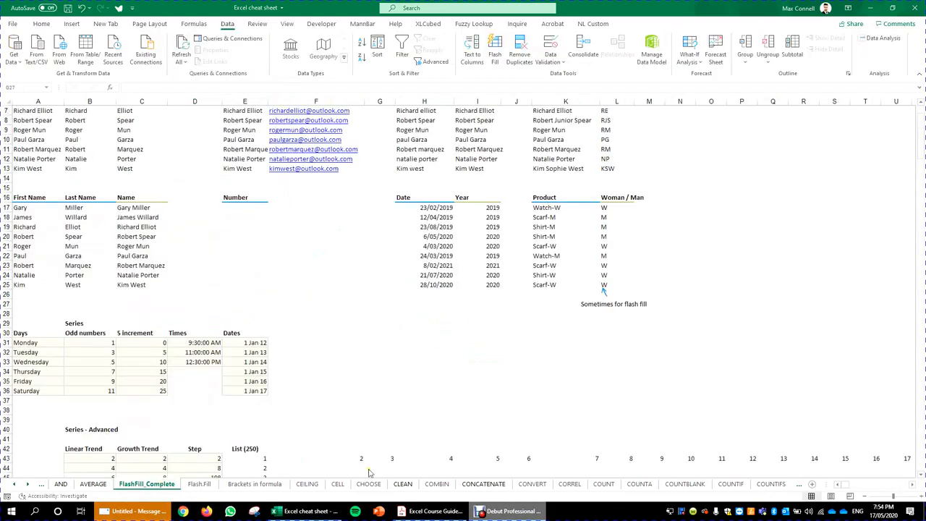
left_click(432, 511)
left_click_drag(737, 70, 675, 74)
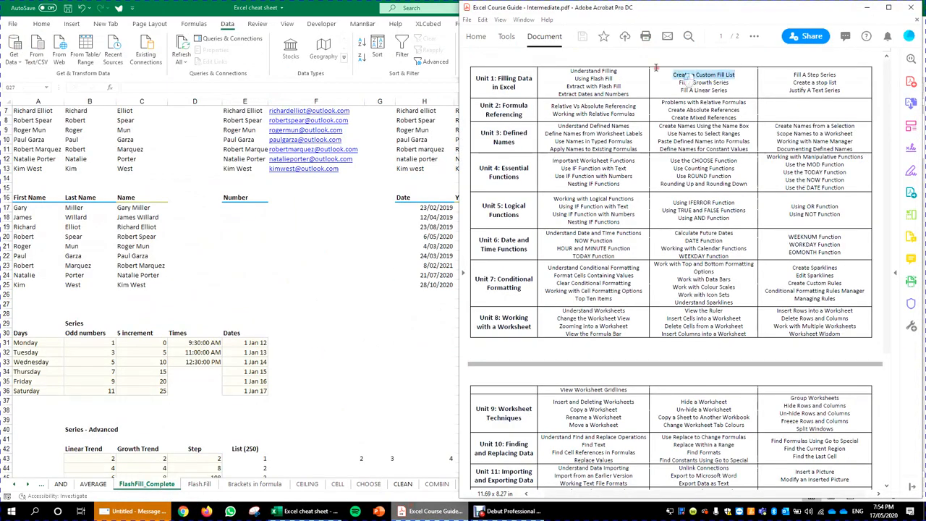
left_click(750, 73)
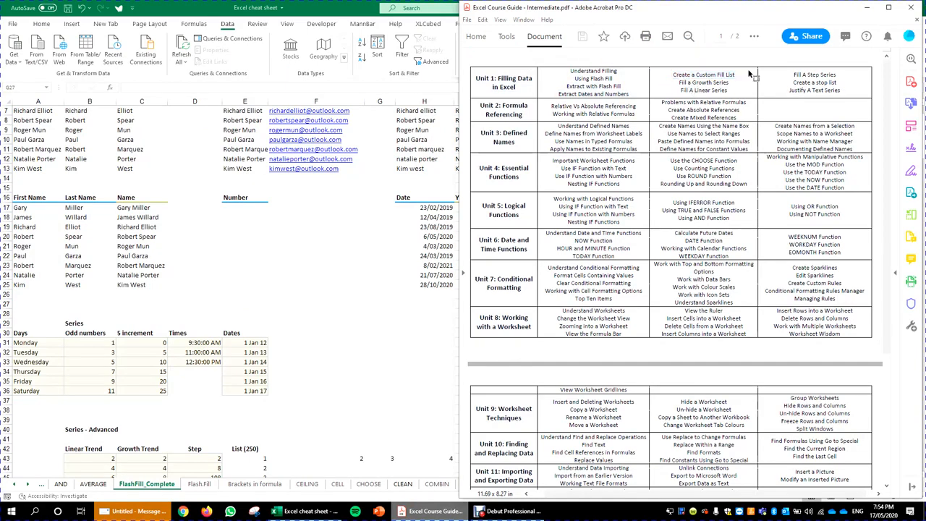
left_click_drag(738, 74, 692, 75)
left_click(291, 293)
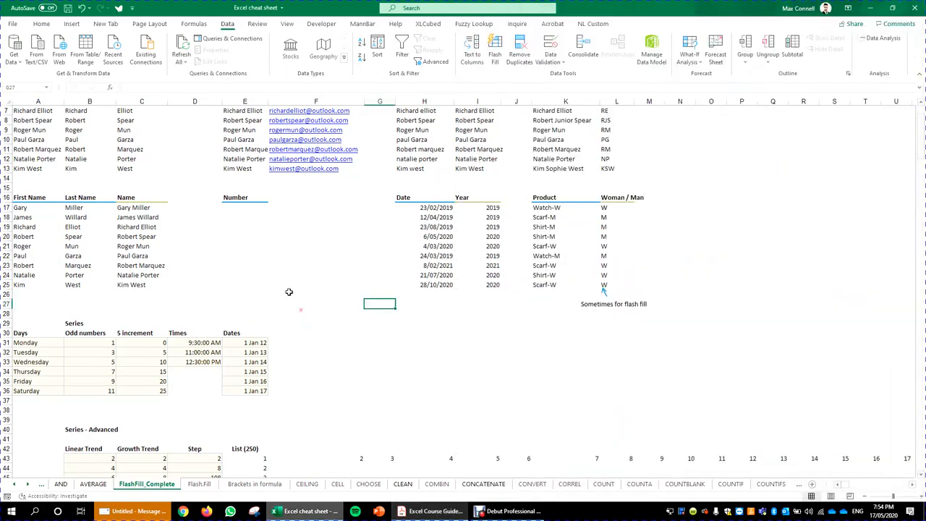
Step: Copy Monday from A31 to G31 and autofill Tuesday through Sunday down to G37
left_click(45, 341)
key("ctrl+c")
left_click(391, 344)
key("ctrl+v")
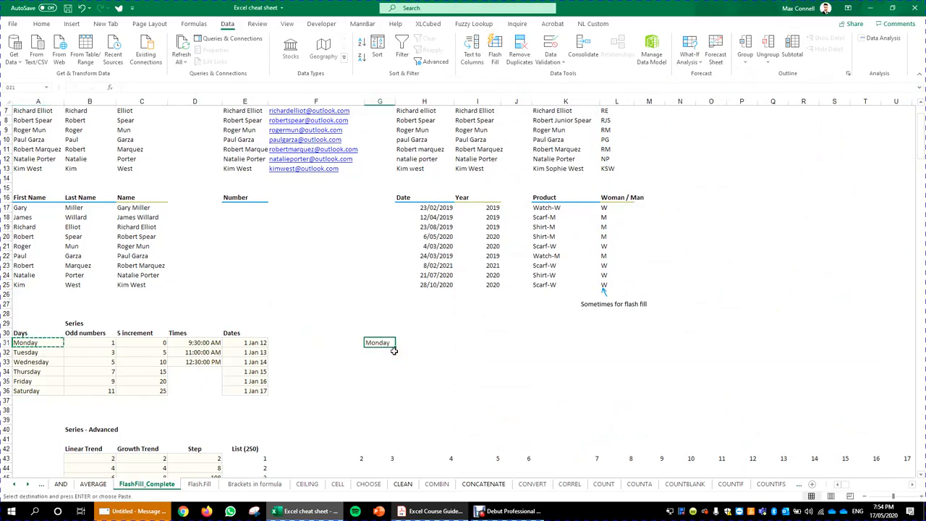
key("Escape")
left_click(396, 346)
left_click(388, 343)
left_click_drag(394, 346, 413, 407)
left_click(450, 379)
left_click(363, 343)
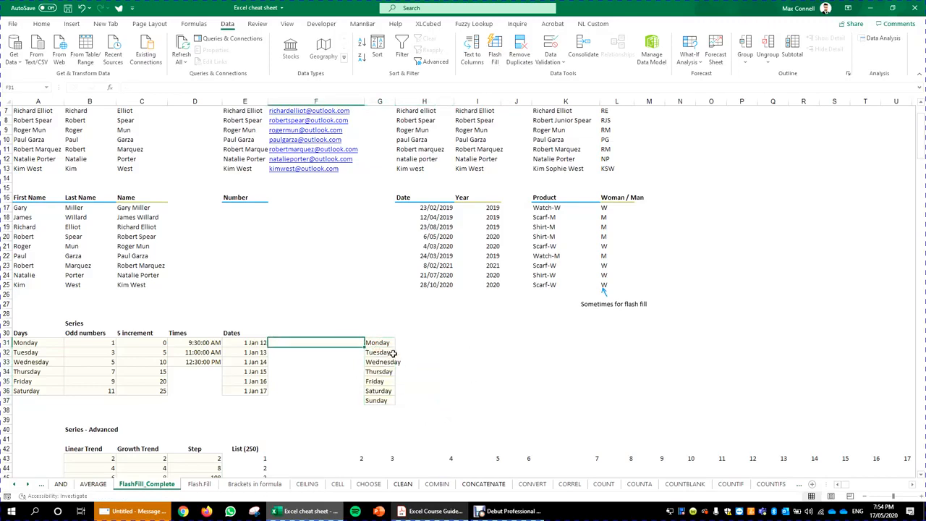
Step: Look back at the sample names in row 5 and the date in E32
scroll(209, 246, "up", 2)
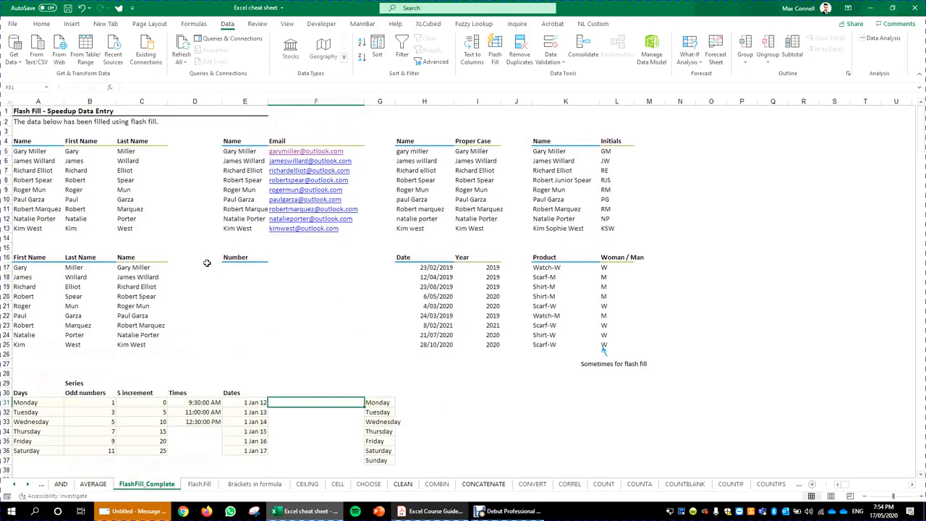
left_click_drag(44, 152, 134, 151)
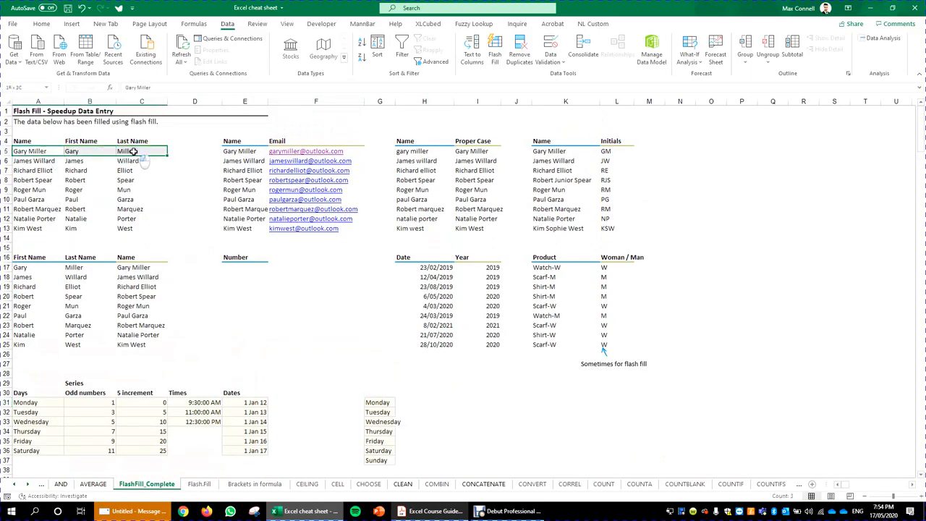
left_click(133, 151)
left_click(372, 407)
scroll(425, 401, "down", 3)
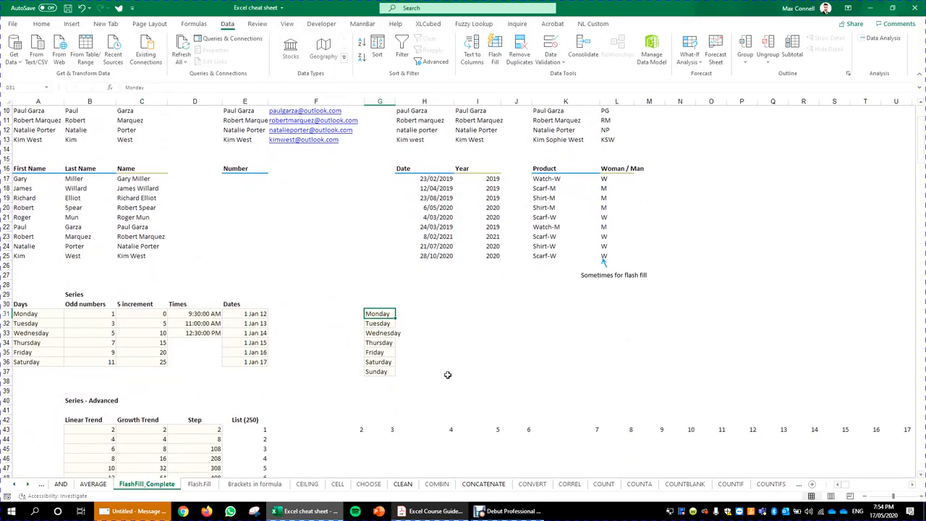
left_click(269, 321)
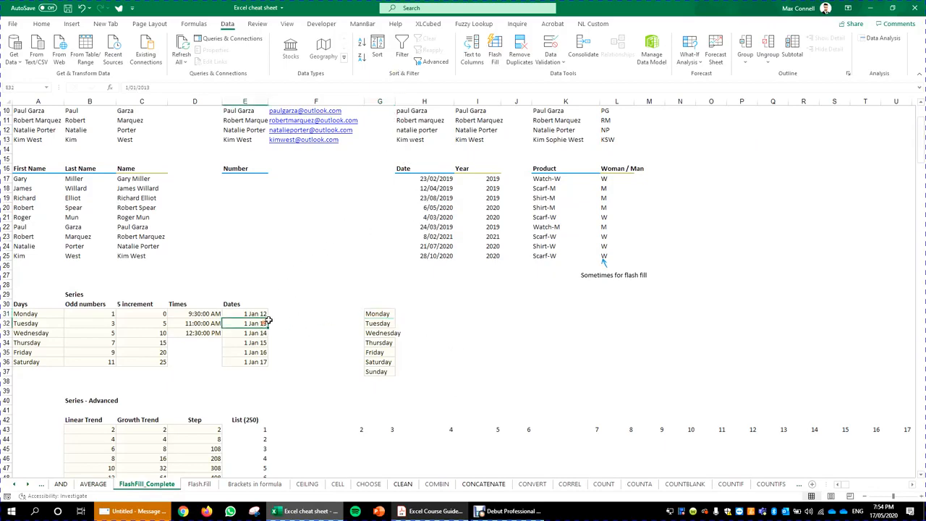
Step: View the existing custom lists from the Sort dialog's order options, closing without sorting
left_click(377, 55)
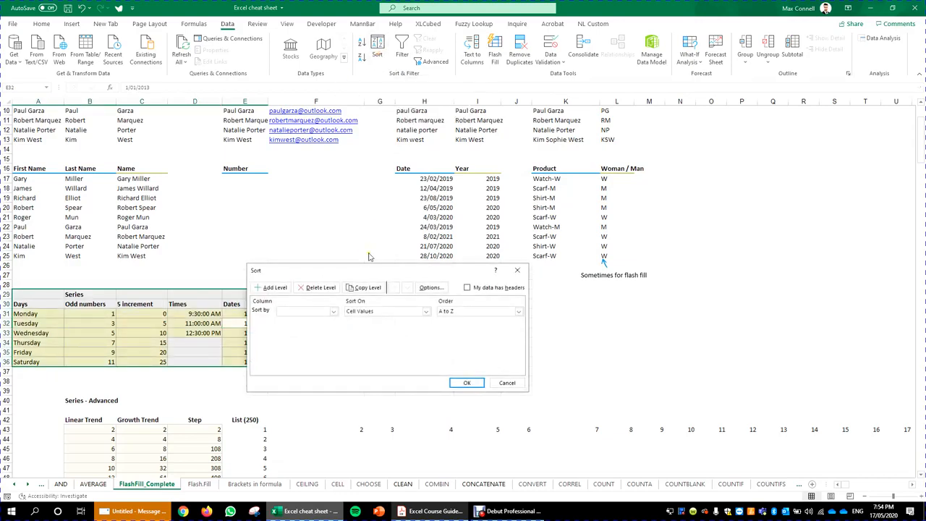
left_click(489, 314)
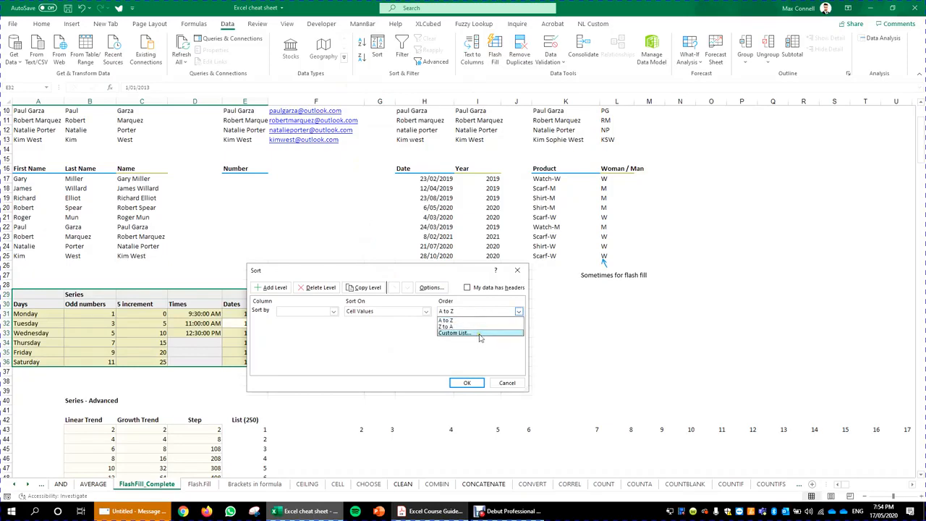
left_click(479, 334)
left_click(348, 301)
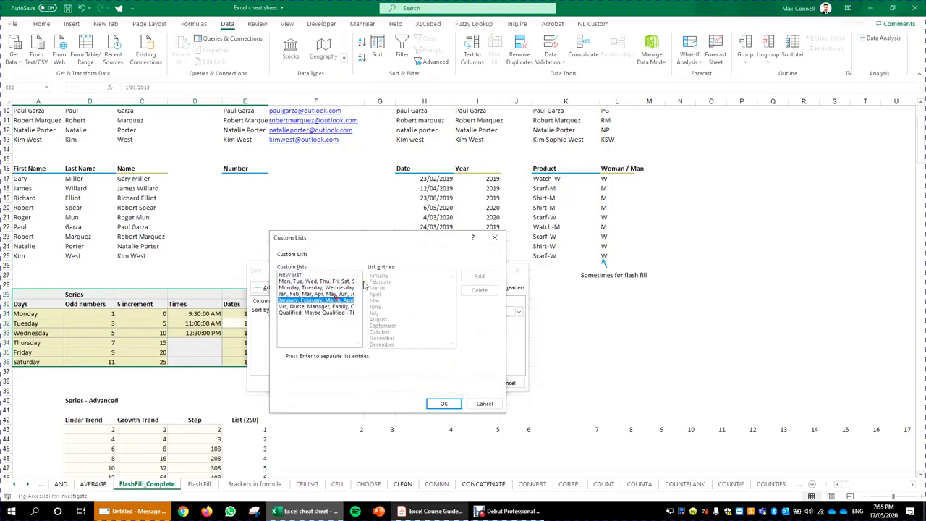
left_click(338, 274)
left_click(490, 240)
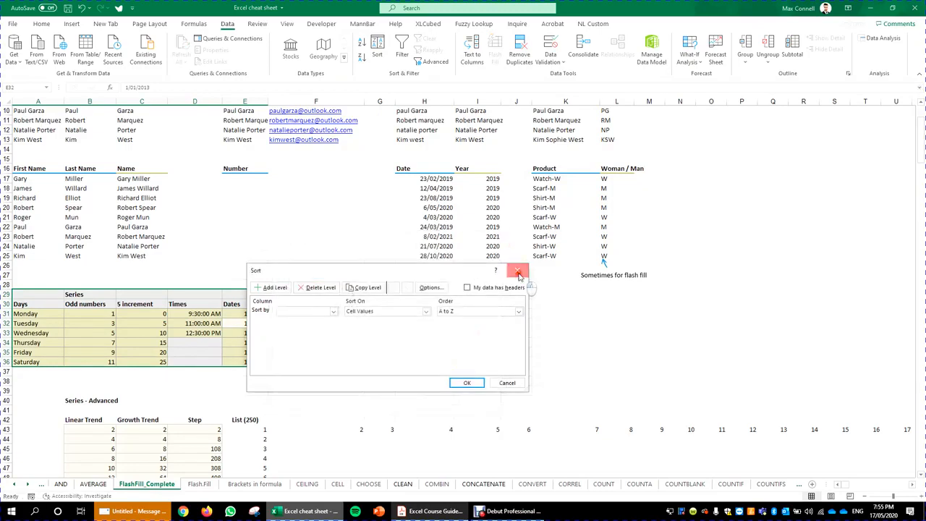
left_click(519, 270)
Step: Open Excel Options from the File backstage
left_click(329, 263)
left_click(14, 25)
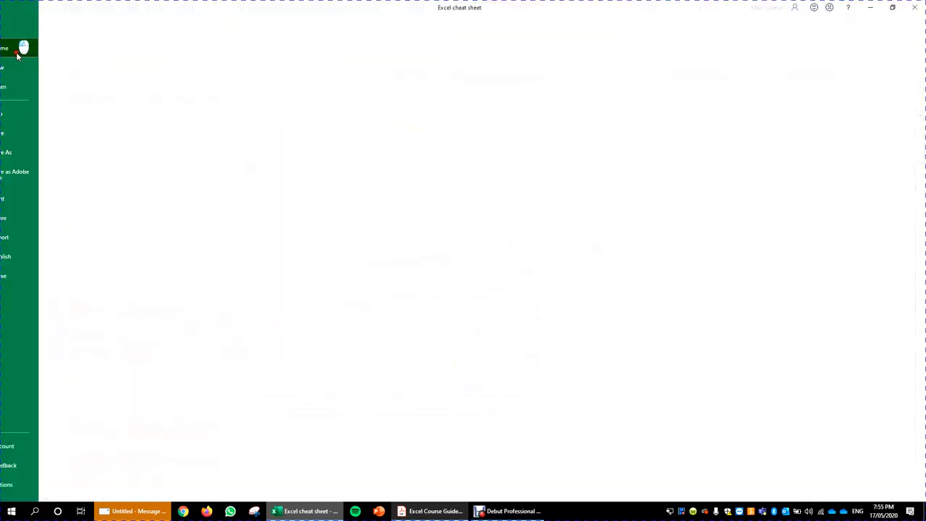
left_click(32, 485)
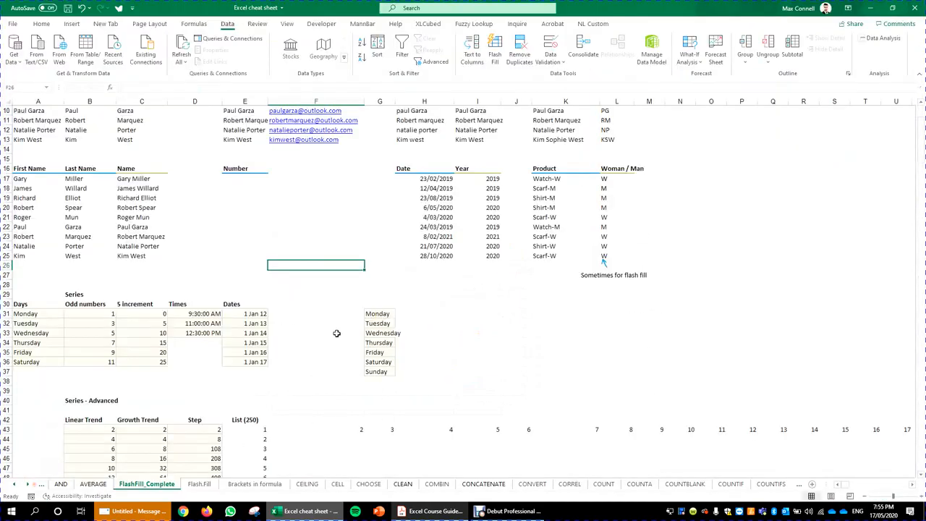
Step: Go to the Advanced options and scroll down to the General section
left_click(305, 202)
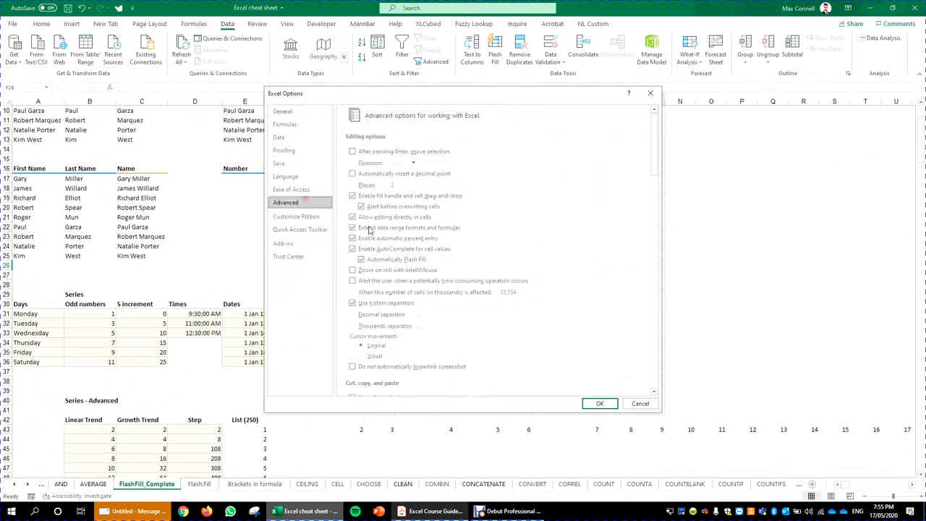
scroll(465, 325, "down", 10)
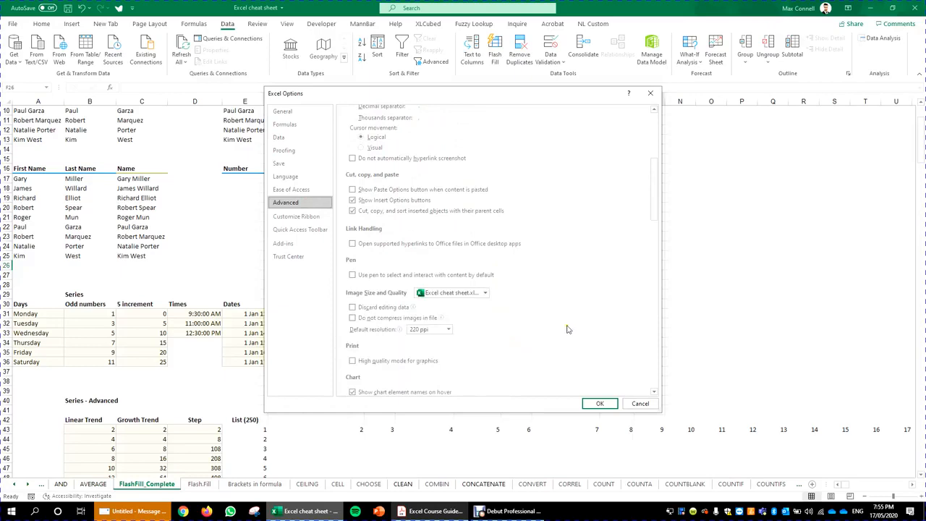
scroll(568, 329, "down", 4)
left_click_drag(654, 212, 652, 345)
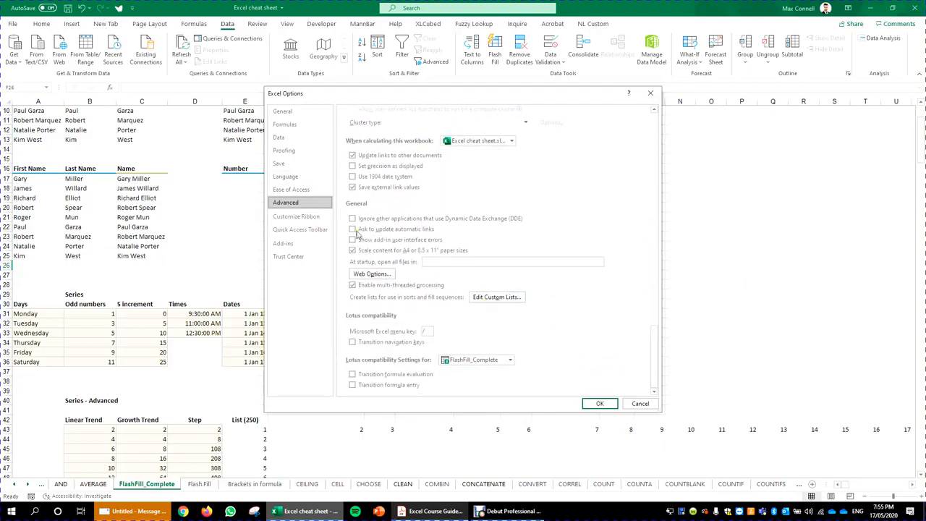
left_click_drag(653, 348, 652, 360)
left_click(495, 297)
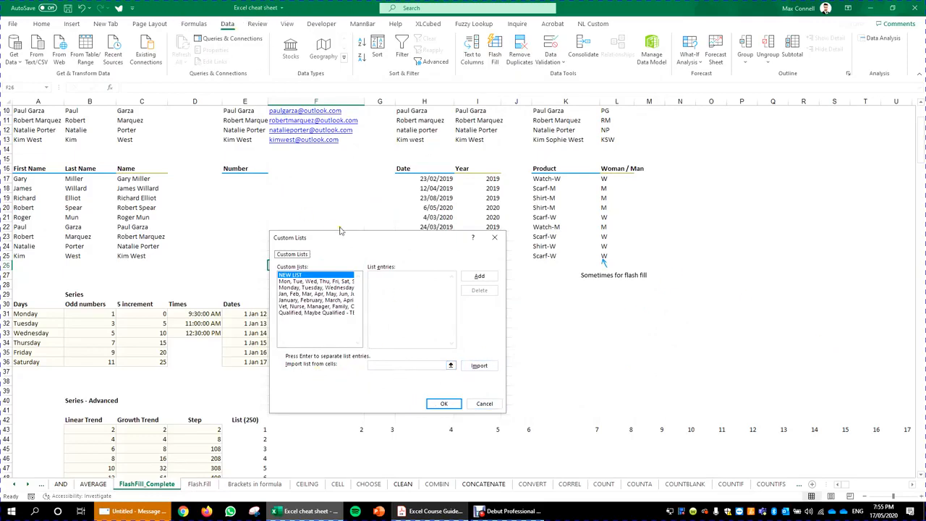
left_click_drag(414, 244, 418, 159)
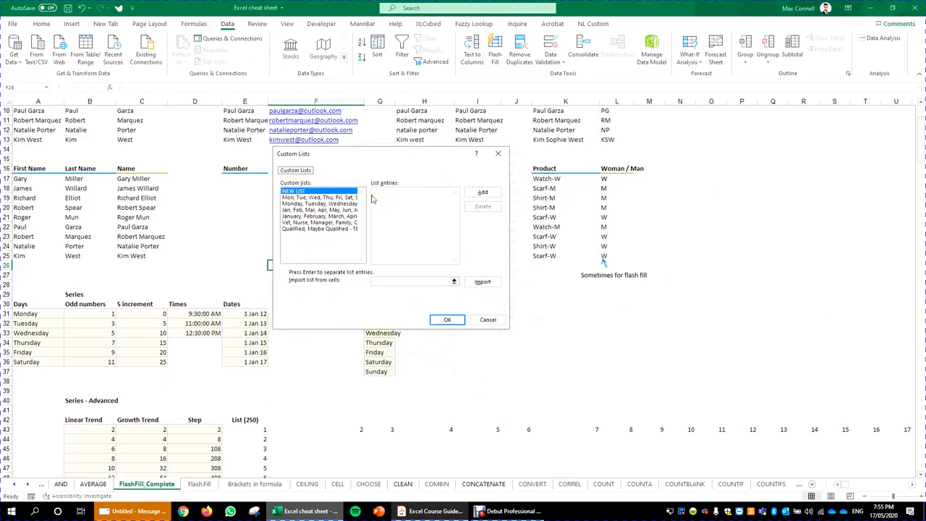
left_click(316, 199)
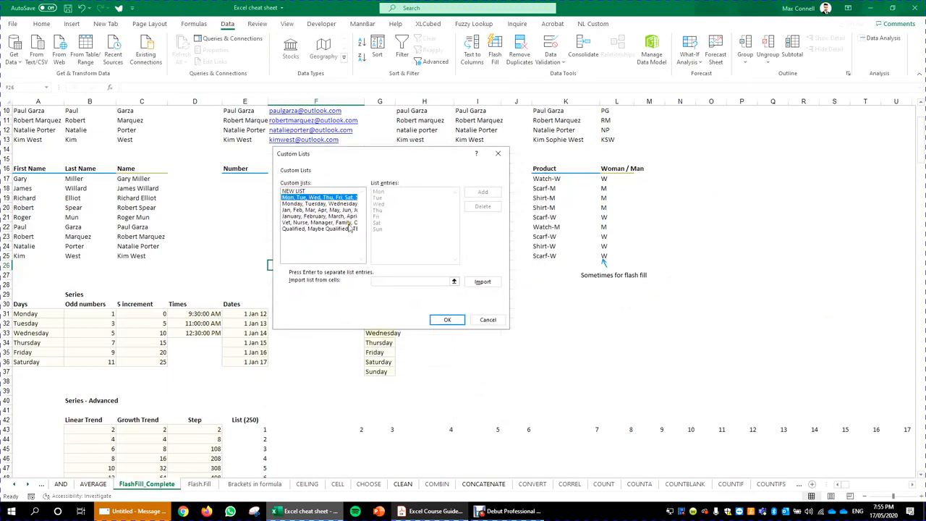
left_click(310, 204)
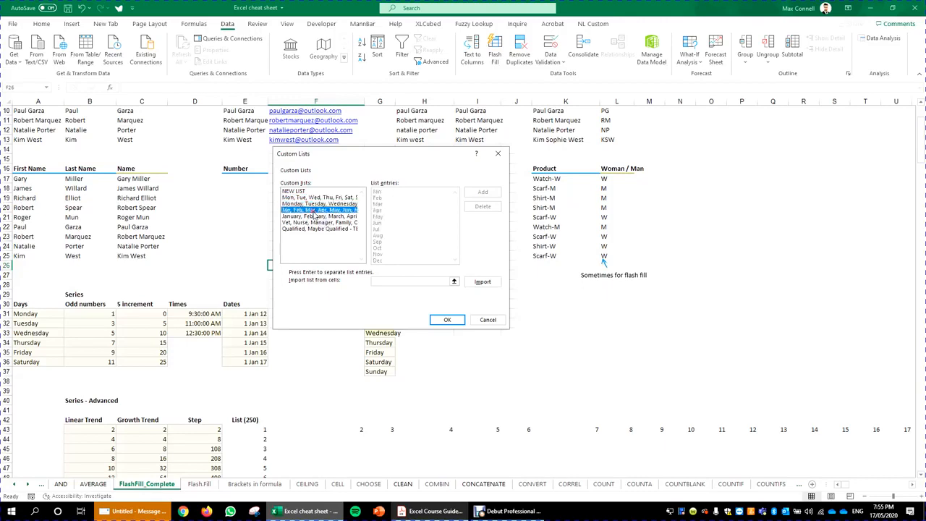
left_click(312, 216)
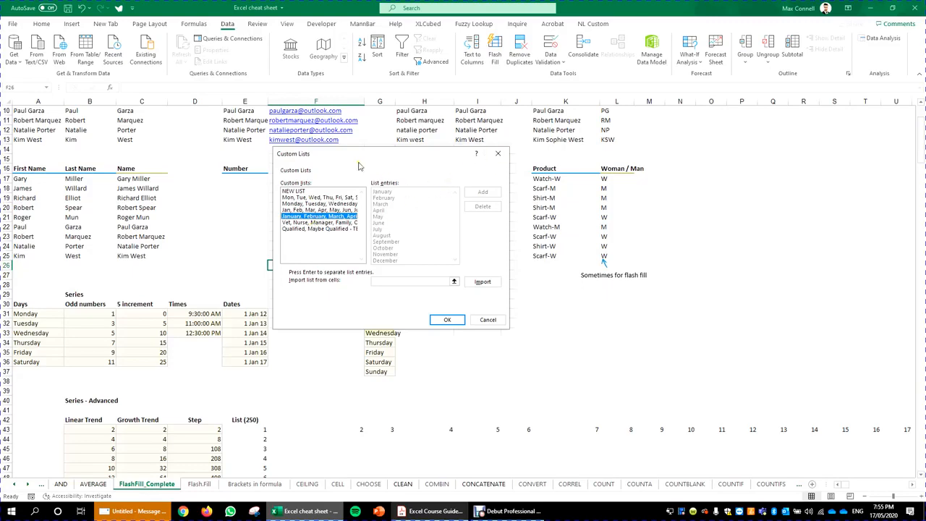
left_click(498, 153)
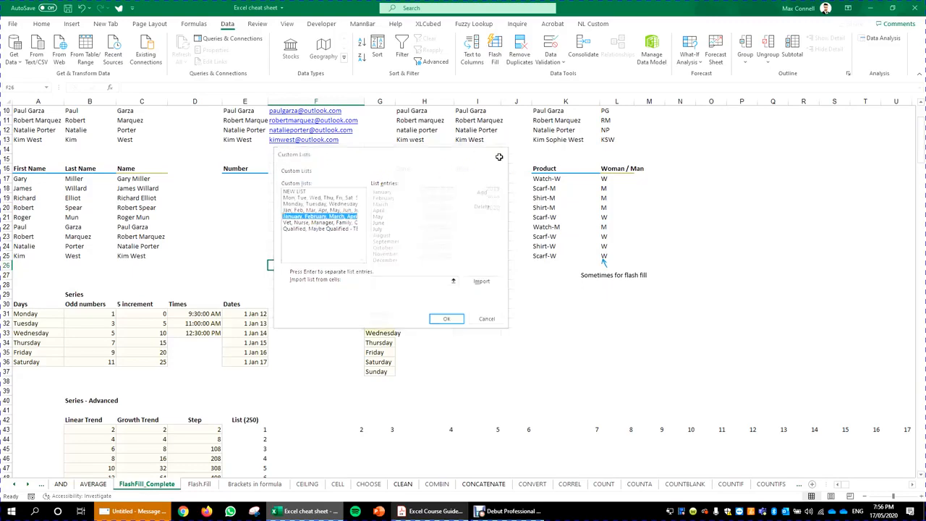
Step: Import the city names Sydney to Darwin from H59:H66 as a new custom list
scroll(500, 196, "up", 10)
scroll(435, 289, "down", 15)
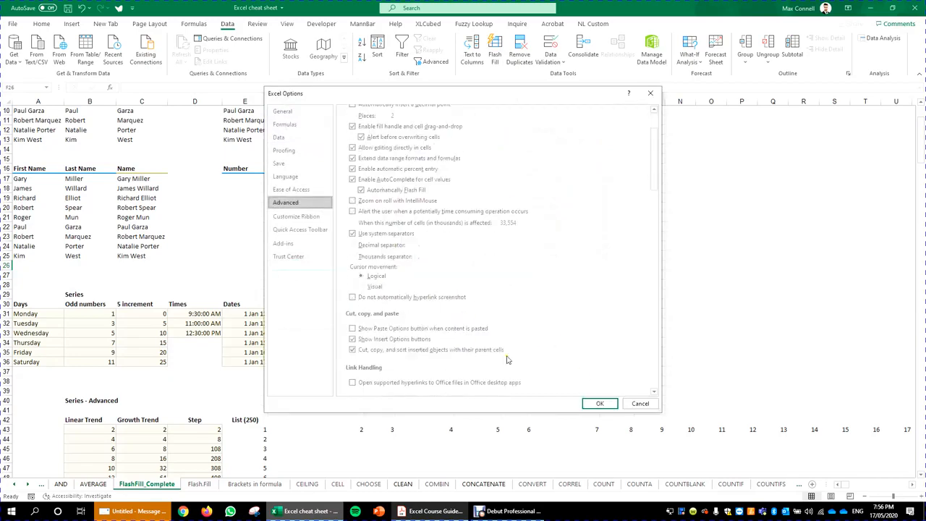
scroll(492, 304, "down", 15)
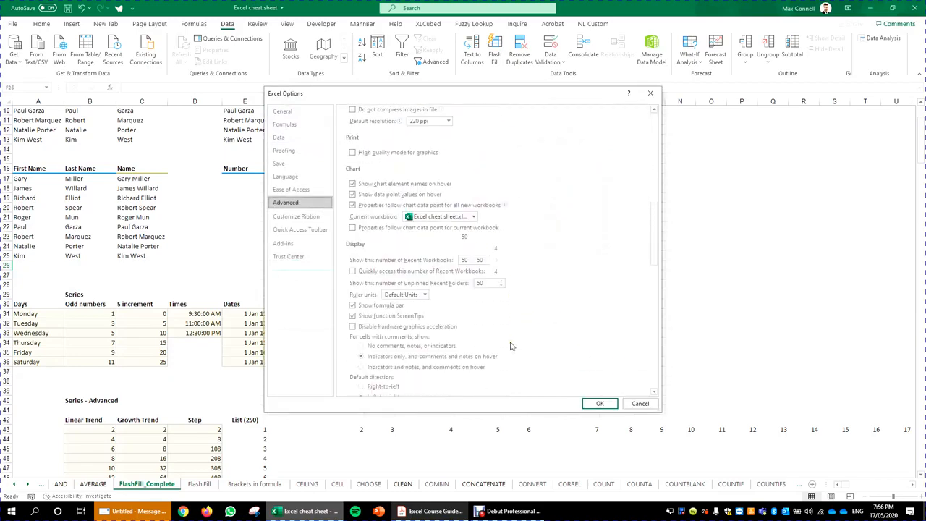
scroll(505, 332, "down", 5)
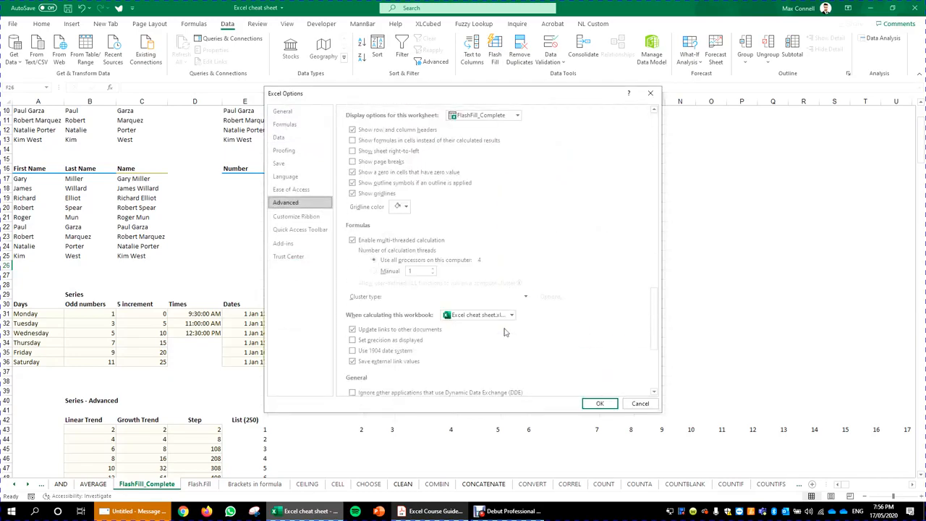
scroll(497, 316, "down", 5)
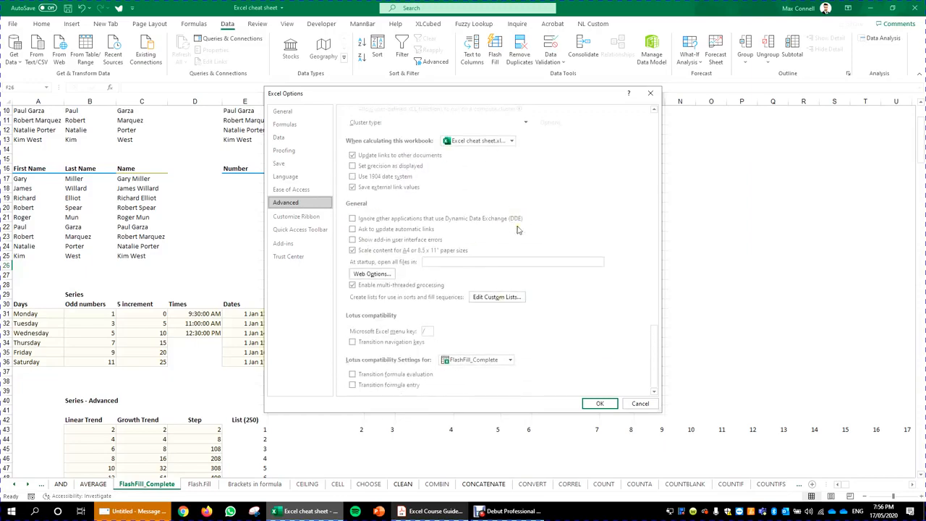
left_click(505, 298)
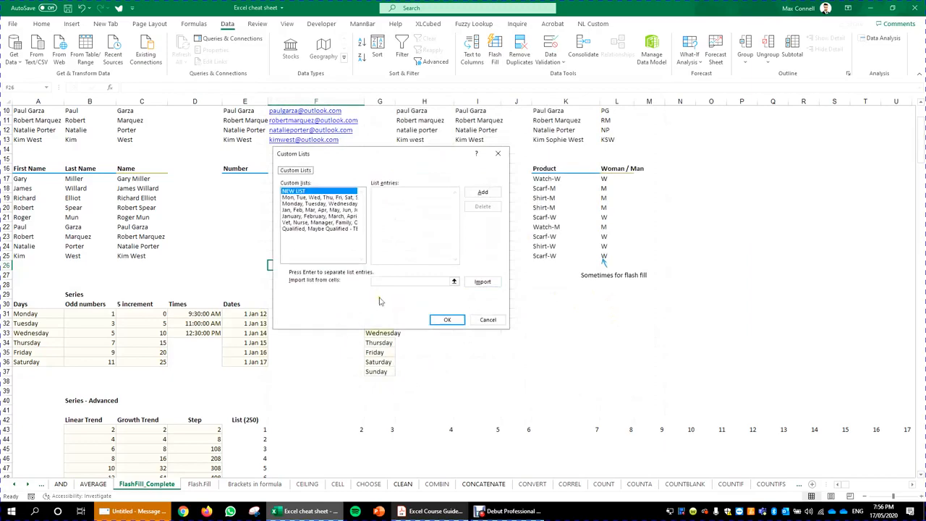
left_click(399, 281)
scroll(388, 376, "down", 6)
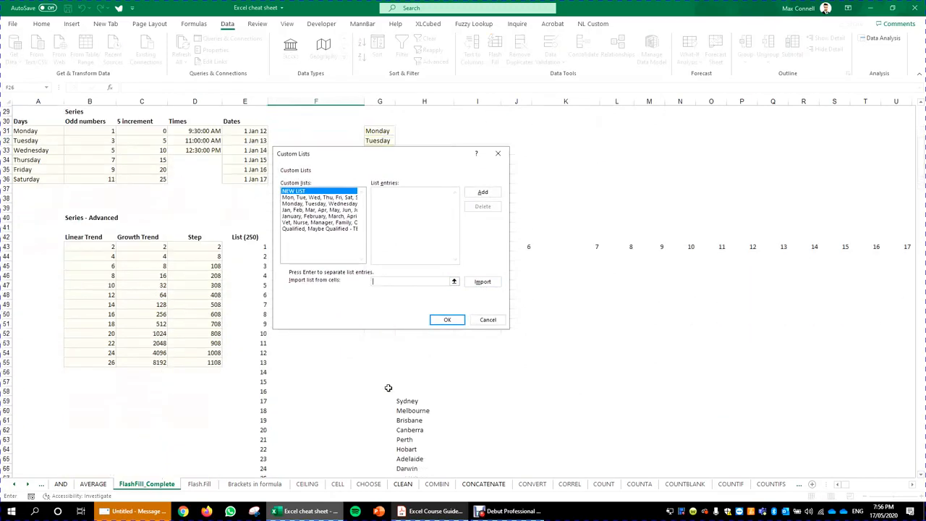
scroll(389, 388, "down", 1)
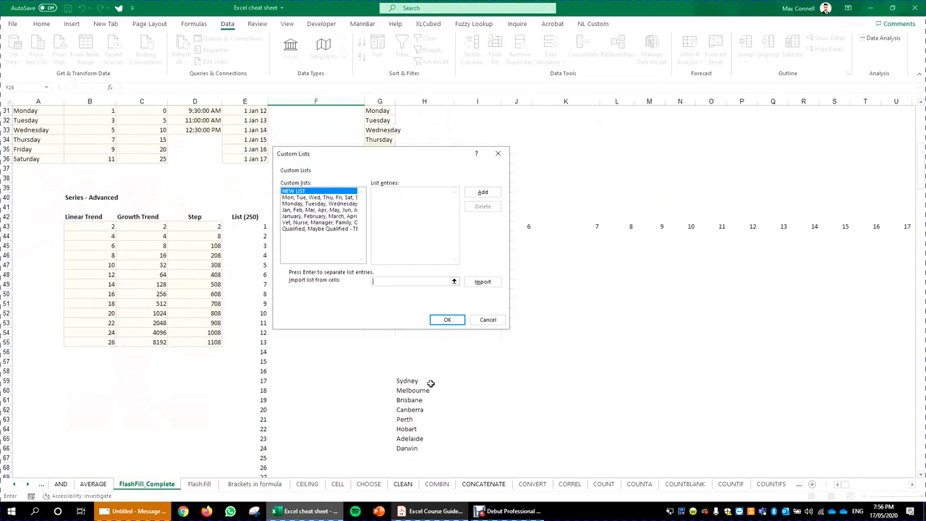
left_click_drag(431, 383, 433, 445)
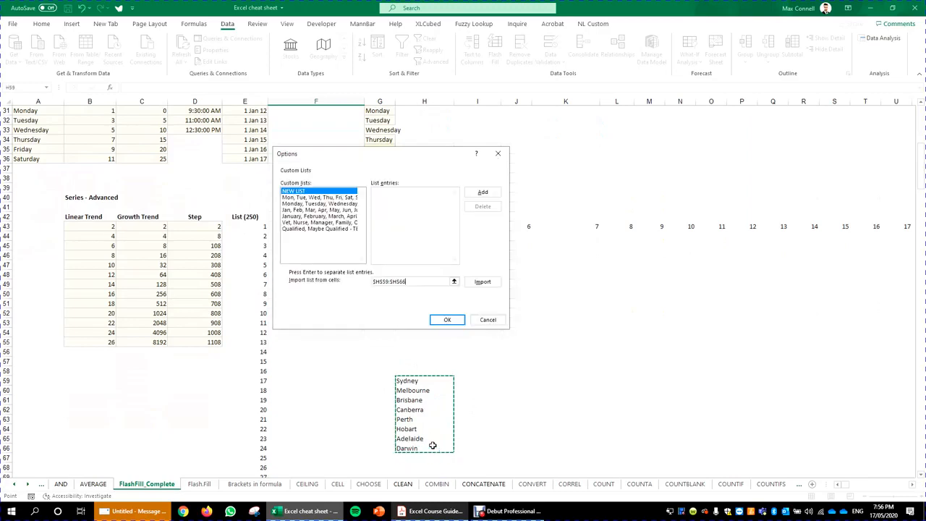
left_click(495, 285)
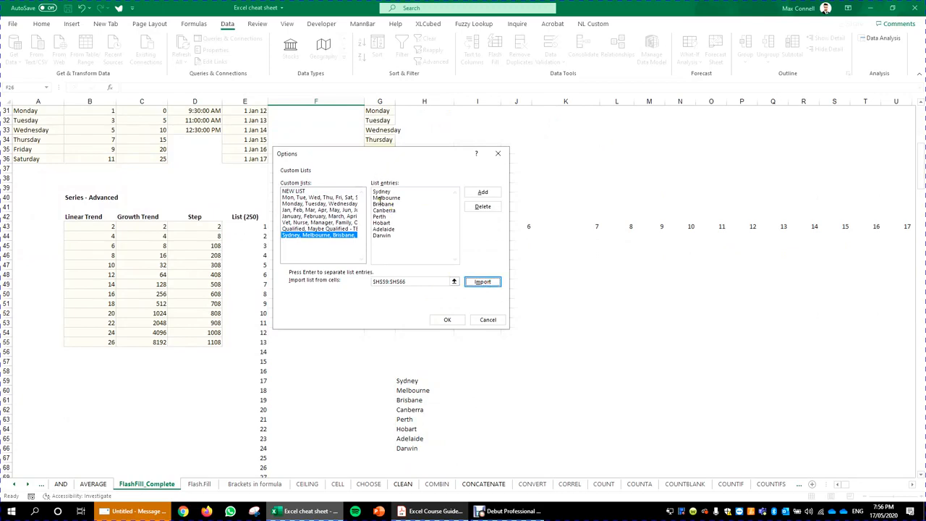
Step: Add a trial 'Sydney, Melbourne' custom list, then delete it
left_click(292, 192)
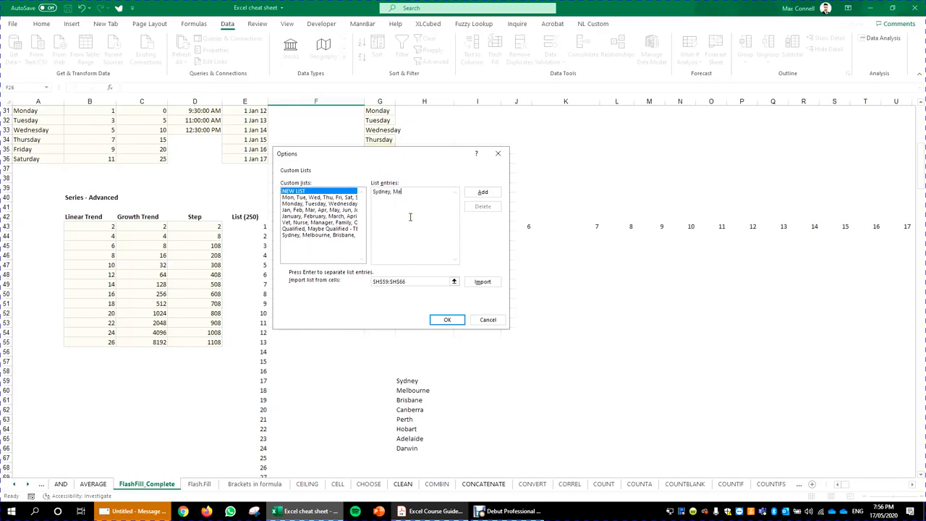
type("e")
left_click(483, 192)
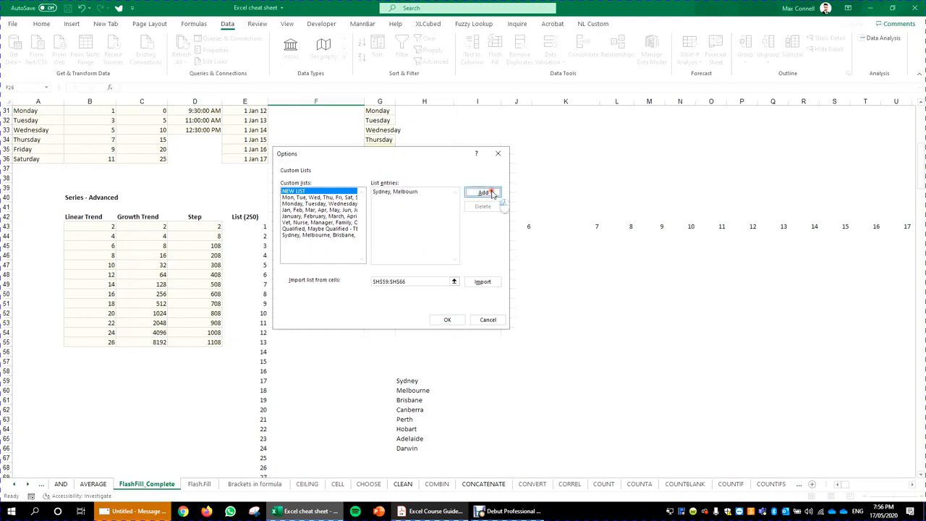
left_click(483, 206)
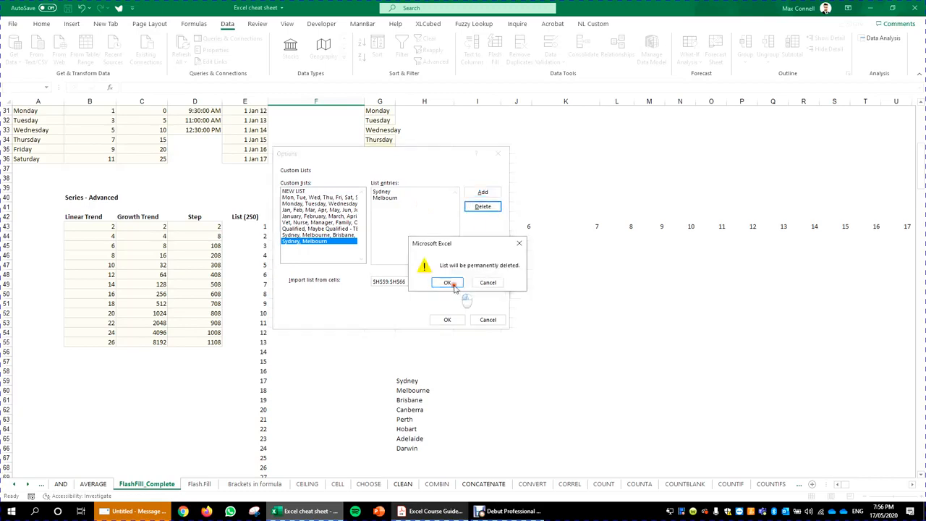
left_click(449, 283)
Step: Check the imported city list and close Custom Lists and Excel Options with OK
left_click(331, 236)
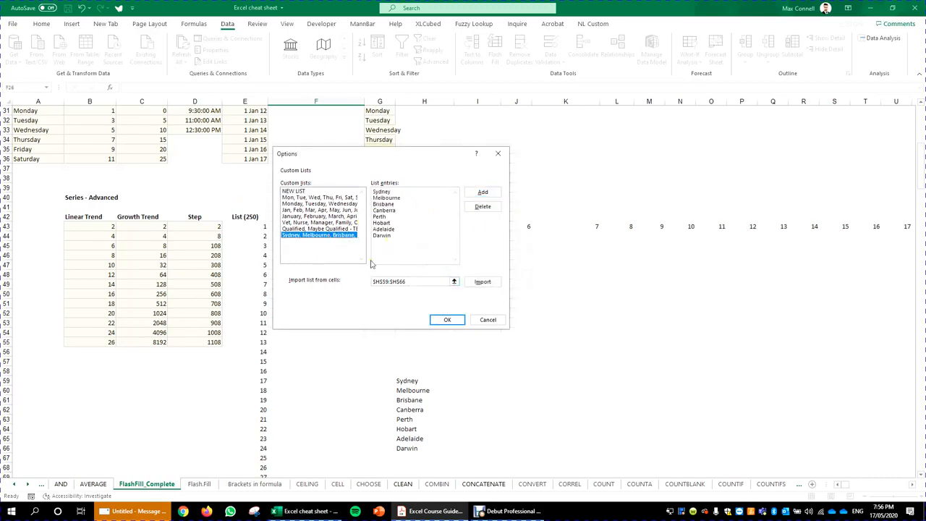
left_click(440, 320)
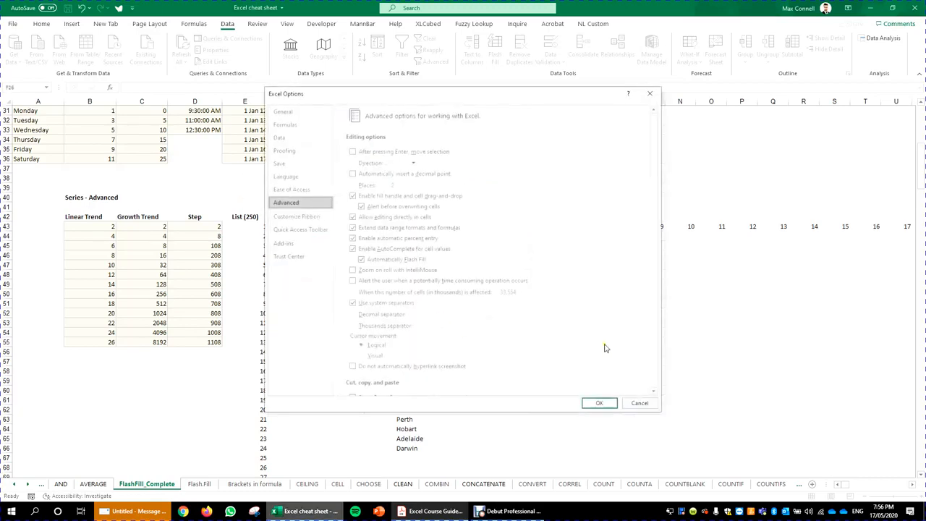
left_click(600, 405)
left_click(415, 381)
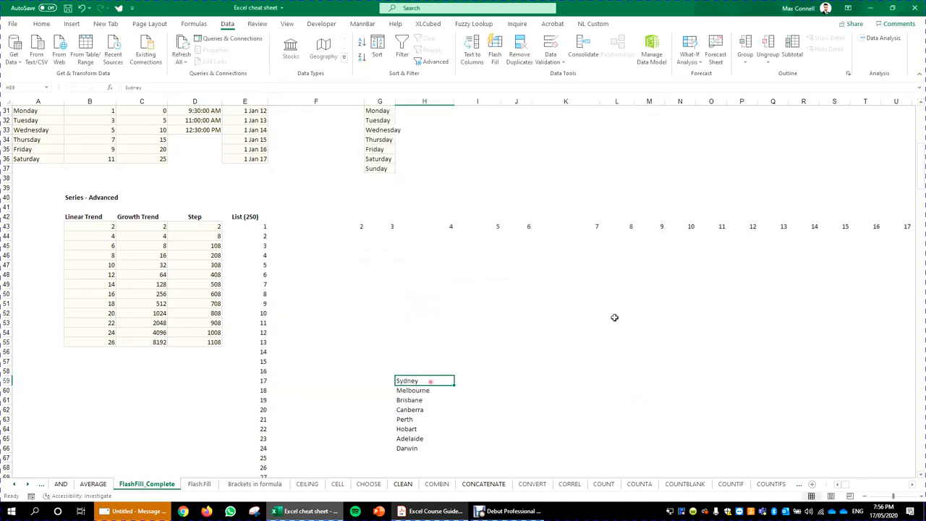
Step: Paste Sydney into K48, autofill the city list downward, then clear it
key("ctrl+c")
left_click(566, 275)
key("ctrl+v")
key("Escape")
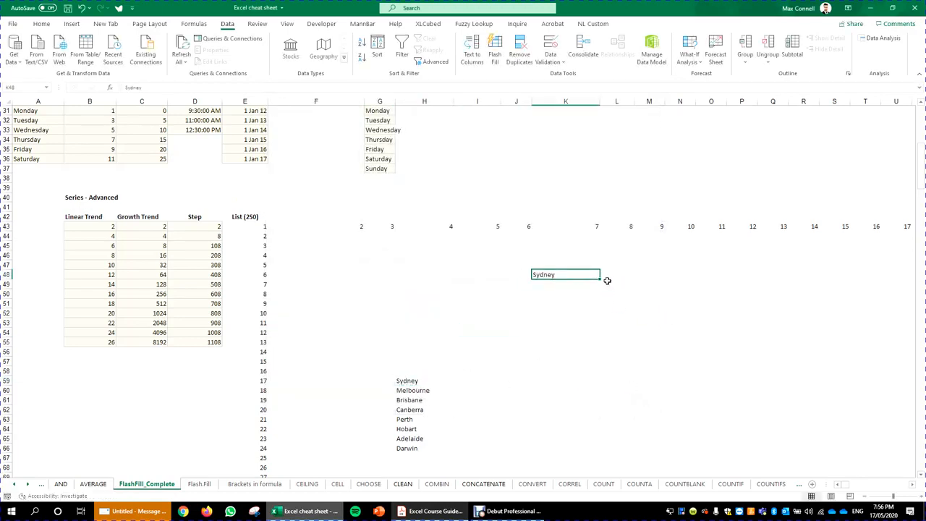
left_click(664, 309)
left_click(571, 274)
left_click_drag(601, 280, 601, 394)
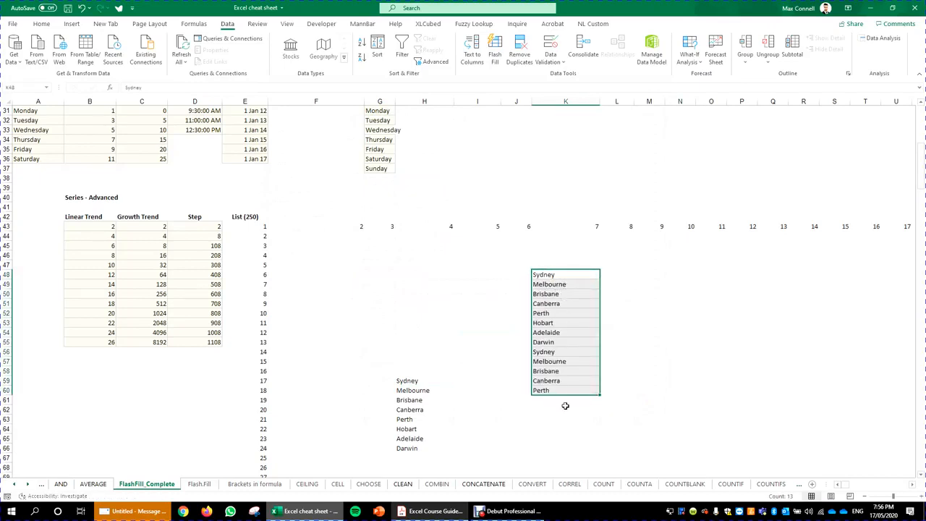
left_click(560, 418)
left_click(568, 400)
left_click_drag(564, 430, 556, 265)
key("Delete")
Step: Copy Darwin from H66 into K56
left_click(438, 448)
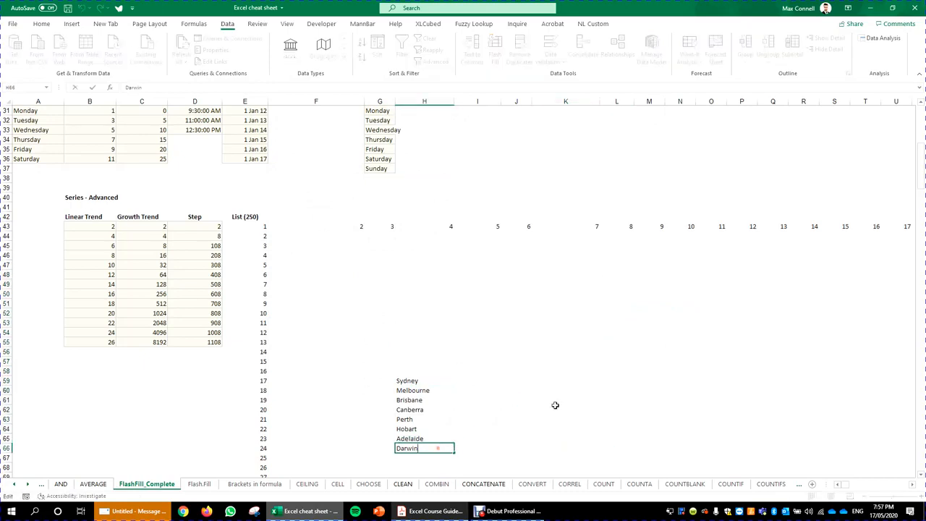
left_click(568, 383)
left_click(565, 426)
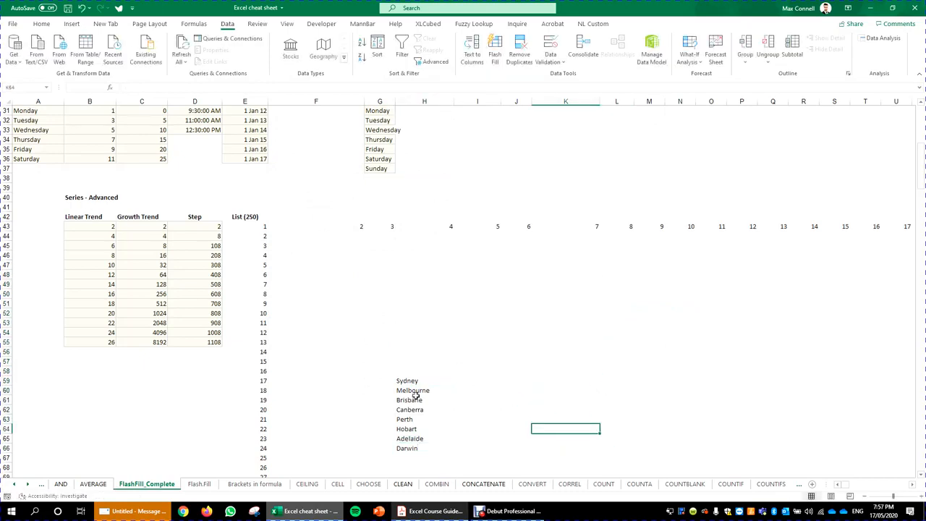
left_click(412, 448)
key("ctrl+c")
left_click(579, 351)
key("ctrl+v")
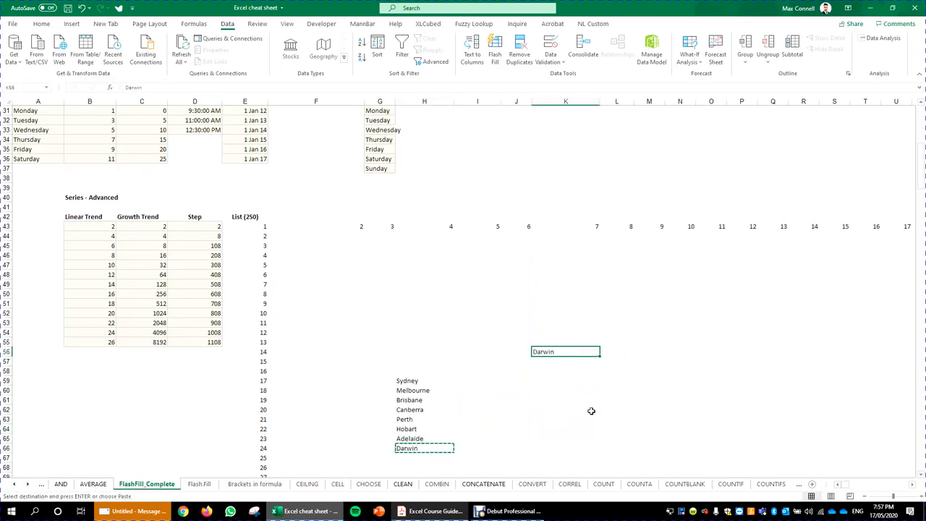
key("Escape")
Step: Autofill the city sequence upward from Darwin to K47, then switch to the Acrobat course guide
left_click_drag(600, 357, 595, 265)
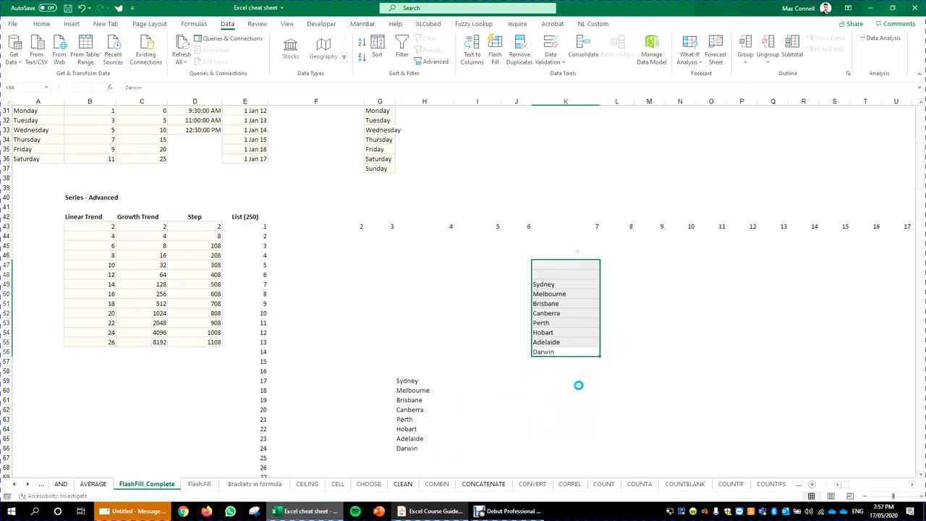
left_click(580, 384)
left_click_drag(556, 323, 557, 265)
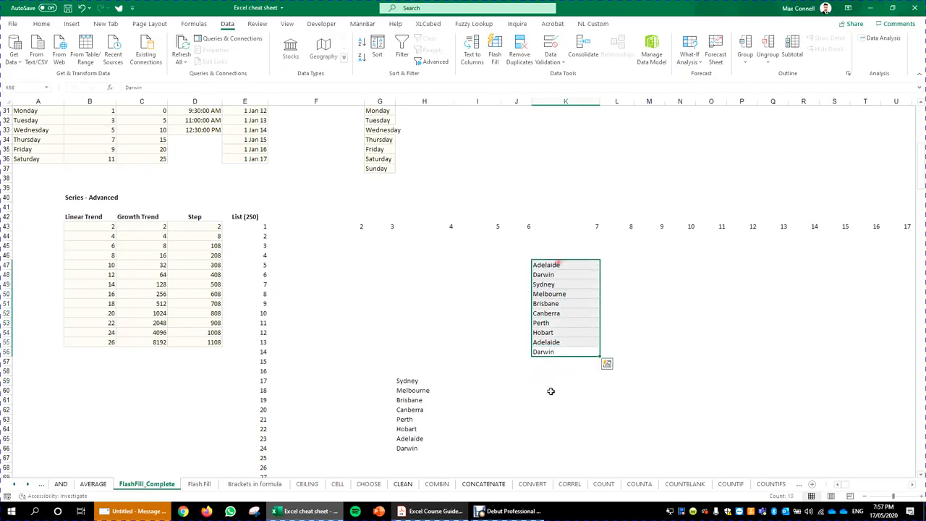
left_click(517, 438)
left_click(643, 334)
left_click(432, 511)
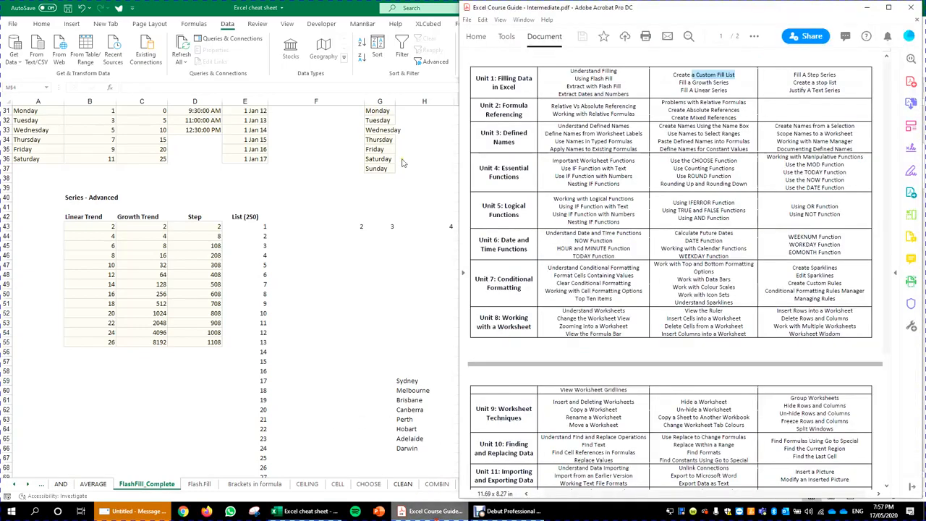